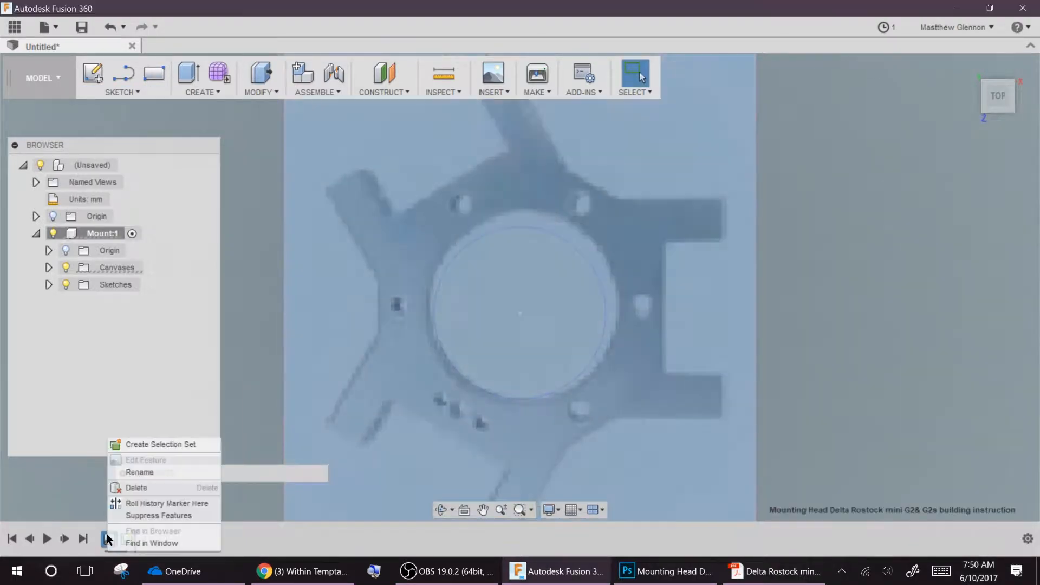
Reposition the mounting head canvas so it matches the circle, with X distance -4 mm and Y distance -0.50 mm.
key(Escape)
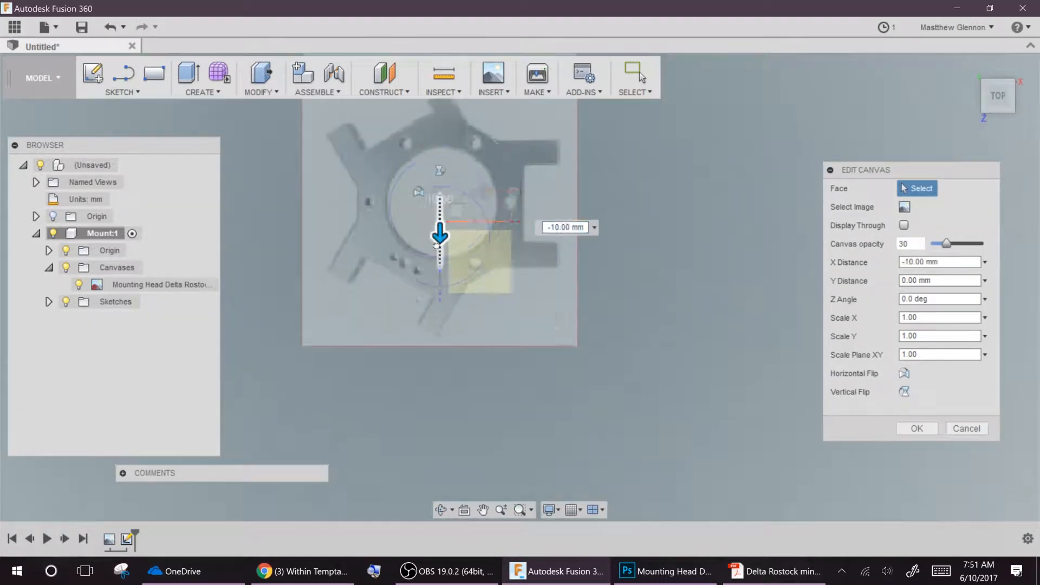
drag(457, 265, 457, 256)
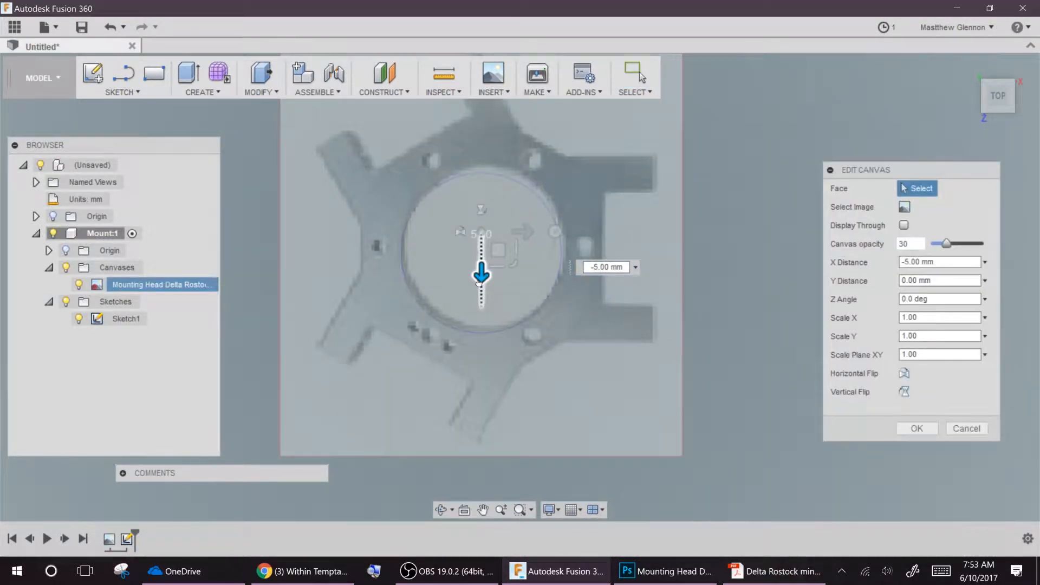
drag(479, 282, 480, 279)
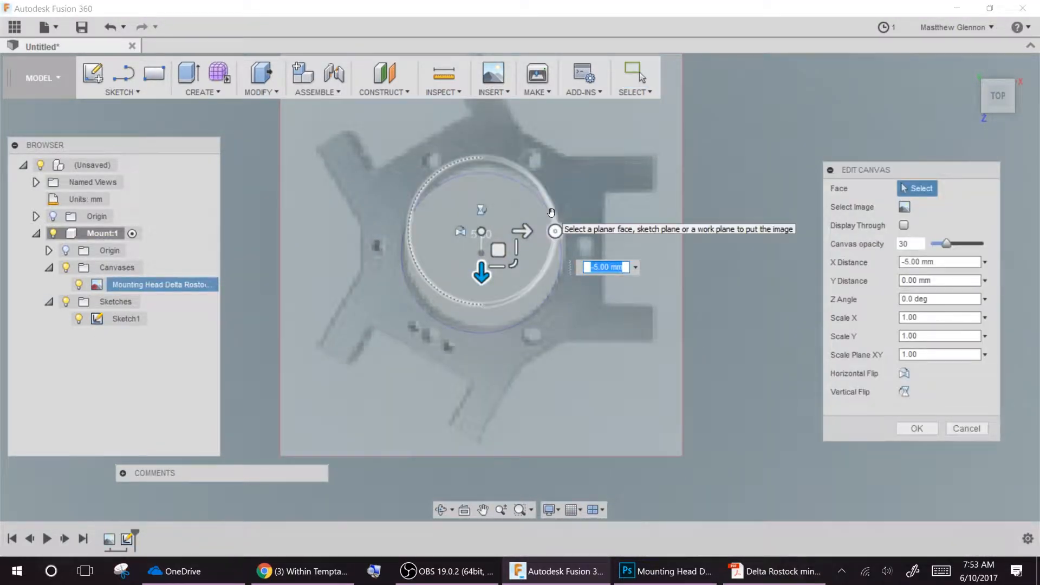
drag(911, 262, 819, 344)
text(-4)
key(Right)
key(Delete)
text(5)
key(BackSpace)
double_click(908, 280)
text(-0.50)
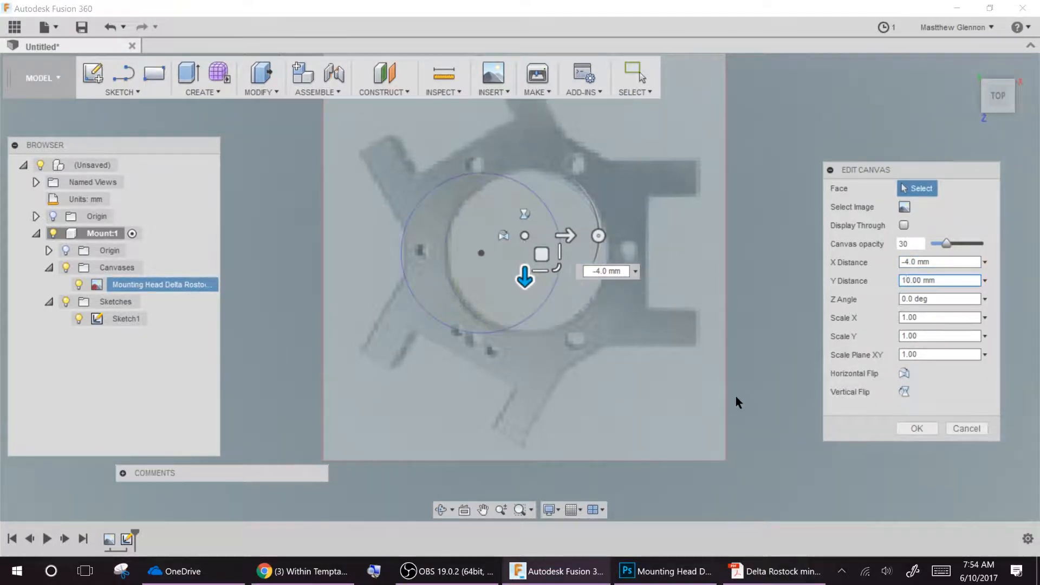
key(Return)
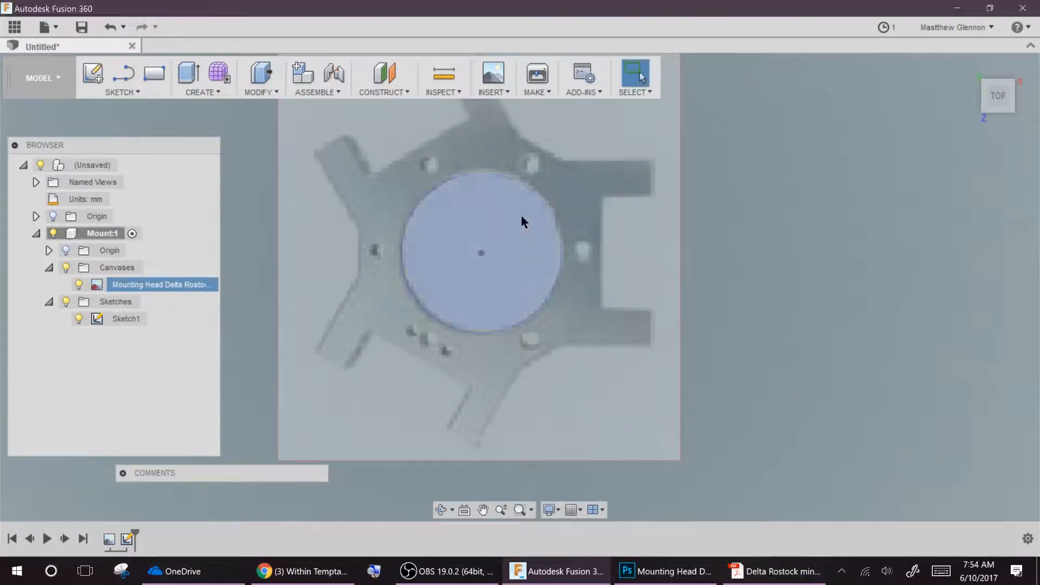
Reopen the mount's sketch for editing.
right_click(125, 302)
click(138, 339)
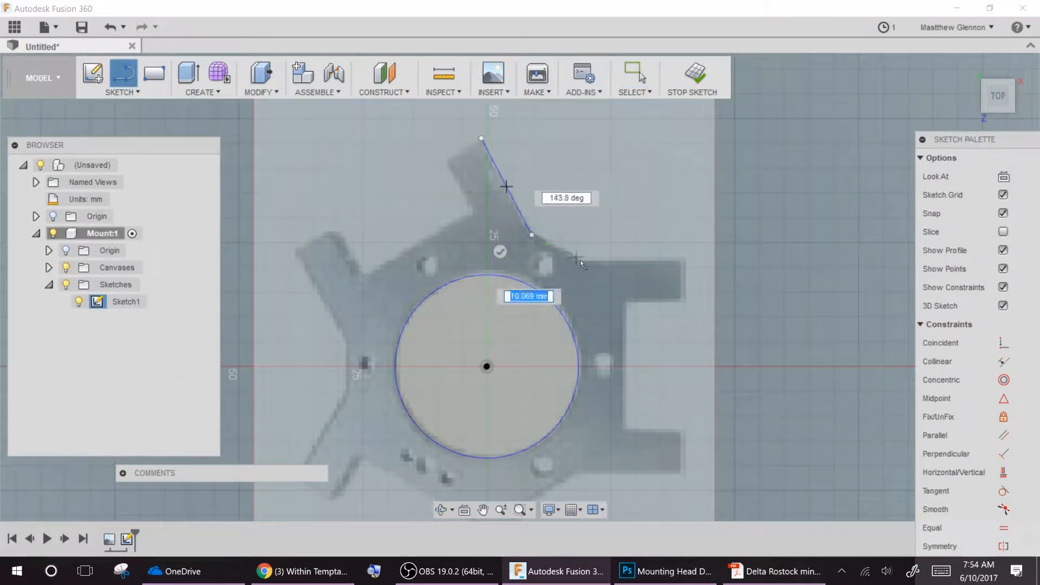
key(r)
drag(355, 172, 473, 250)
key(Escape)
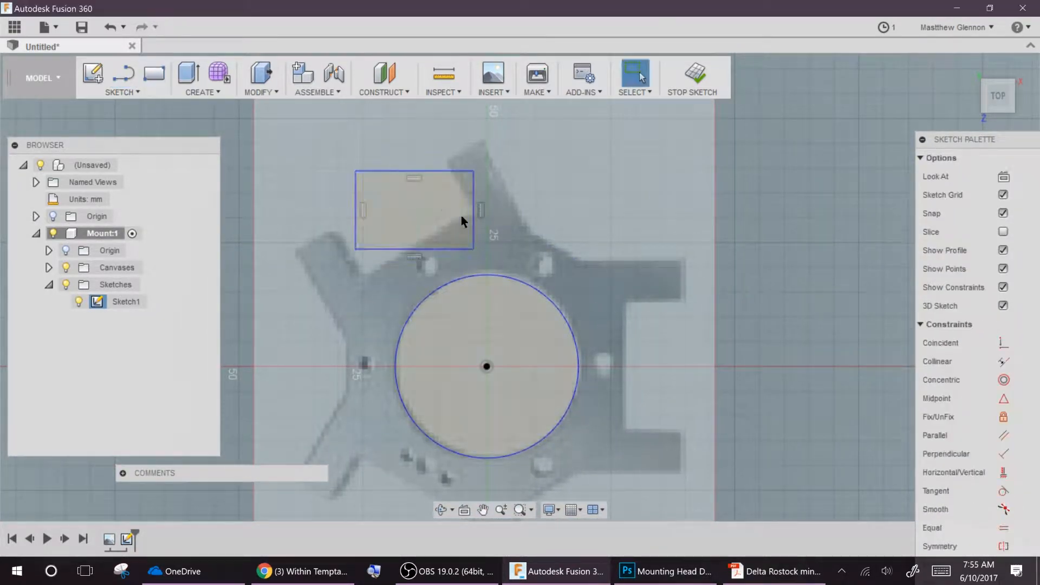
key(Delete)
Trace the C-shaped bracket to the right of the circle, about 22 mm wide, trimming away the excess notch edges.
key(r)
click(685, 261)
click(576, 472)
key(t)
click(709, 369)
click(697, 430)
click(696, 302)
click(685, 333)
key(Escape)
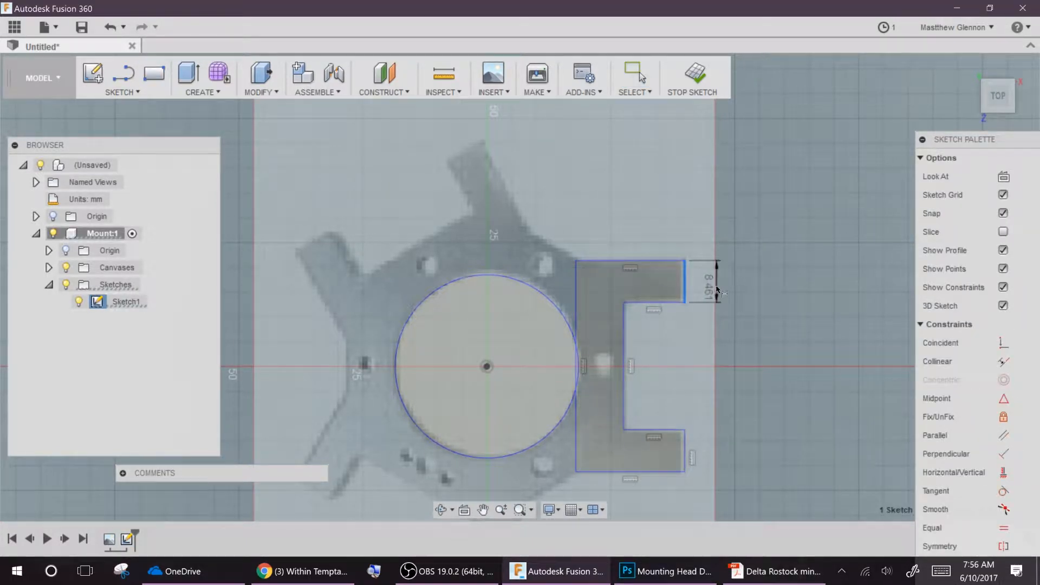
click(717, 289)
text(18)
key(Return)
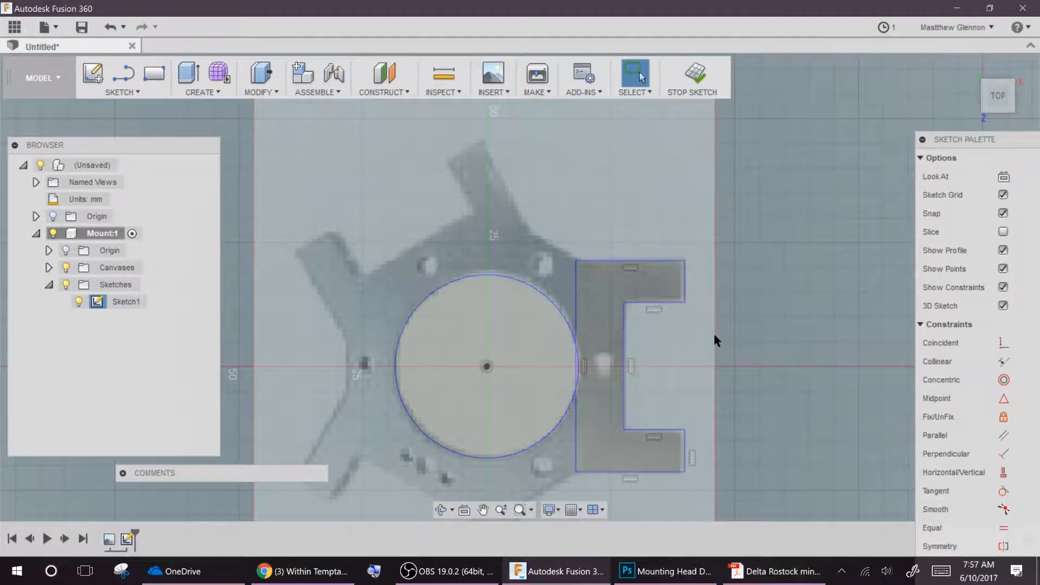
Dimension the bracket's arm ends to 9 mm and the notch opening between them to 27 mm.
key(d)
click(684, 449)
click(716, 447)
text(9)
key(Return)
click(624, 366)
click(715, 356)
text(27)
key(Return)
click(620, 262)
key(Escape)
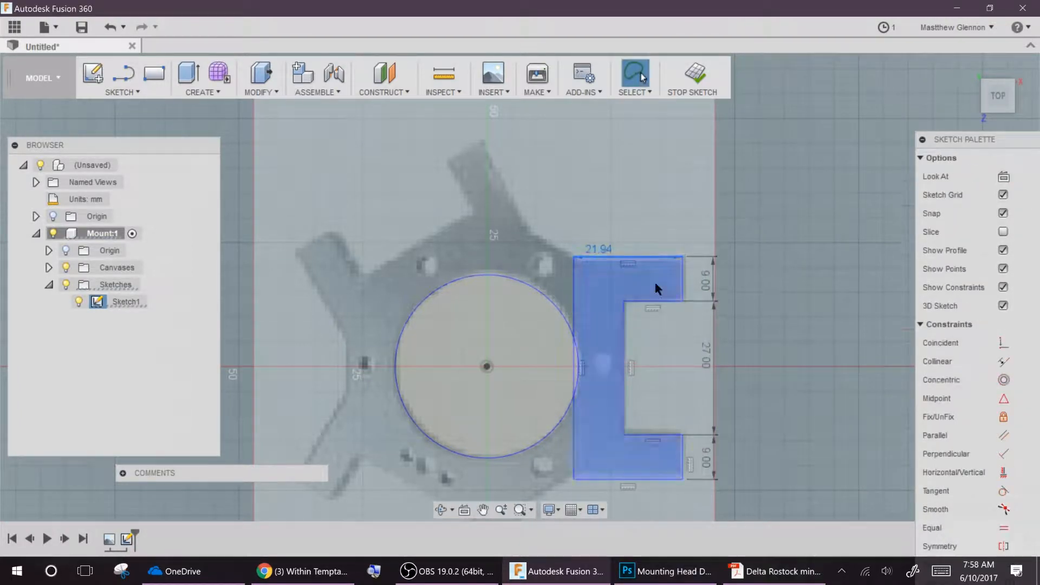
Draw a centre-diameter circle over the mounting hole between the large circle and the bracket notch.
click(118, 92)
click(368, 159)
scroll(604, 365, up, 5)
click(611, 345)
click(631, 349)
scroll(440, 320, down, 3)
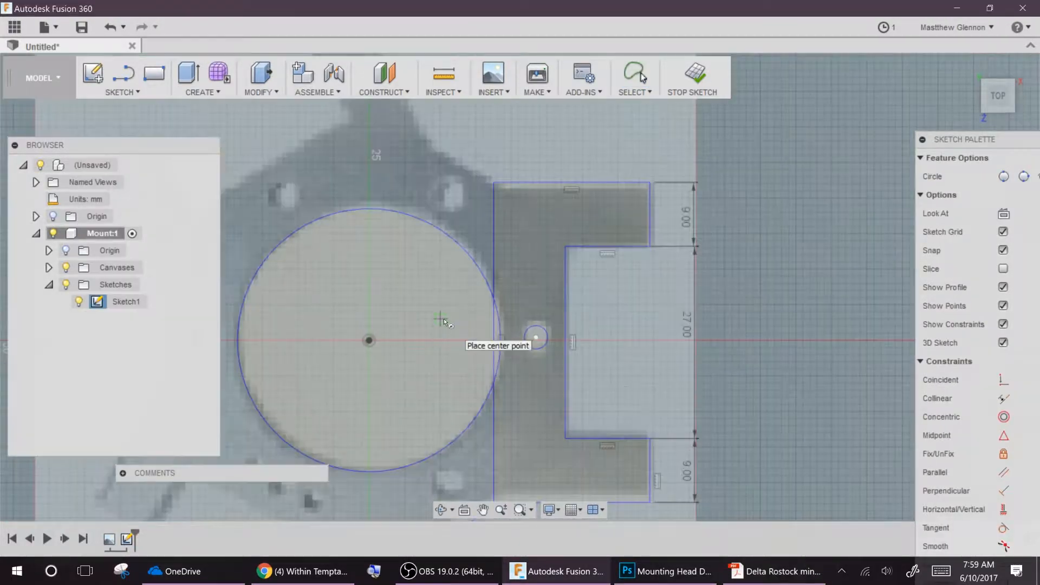
click(404, 211)
scroll(536, 357, down, 3)
key(Escape)
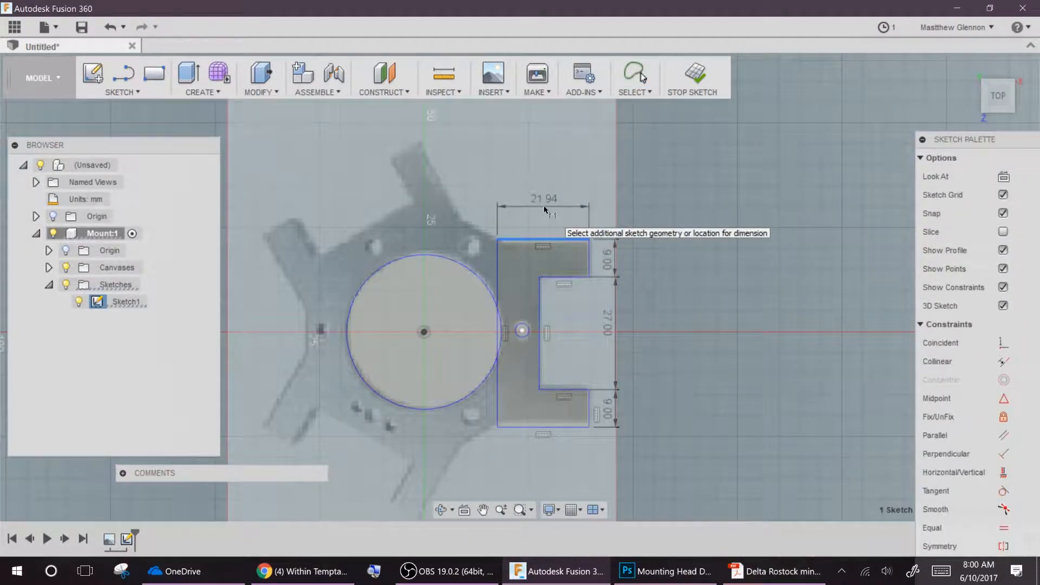
Dimension the length of the bracket's upper outer edge, try 11 mm and undo that entry.
click(547, 218)
text(11)
key(Return)
key(ctrl+z)
Set the notch's upper edge length to 12 mm and try to dimension its lower edge.
click(577, 277)
key(d)
click(572, 298)
key(Return)
double_click(570, 287)
text(12)
key(Return)
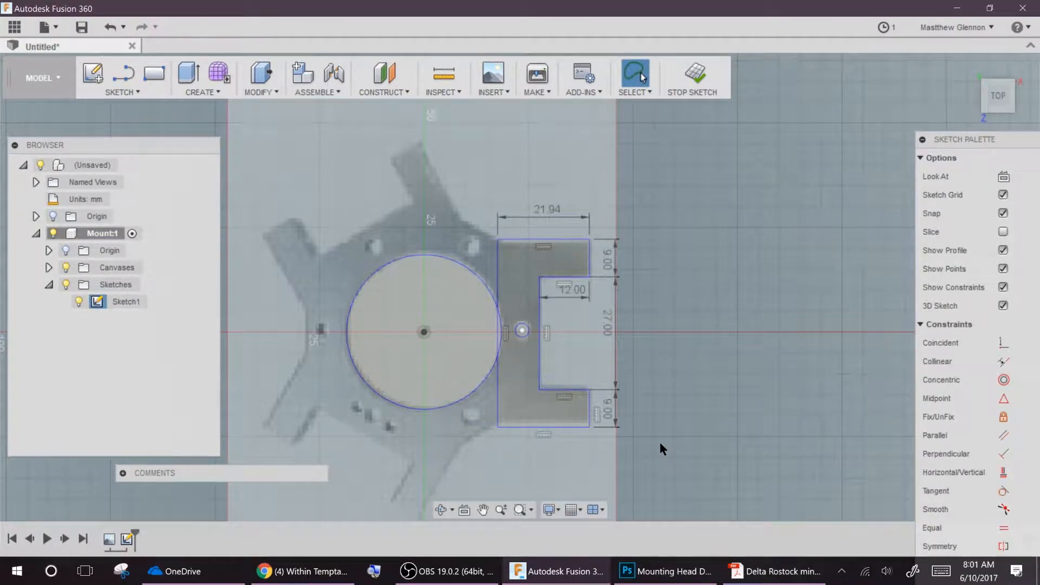
click(563, 391)
click(568, 344)
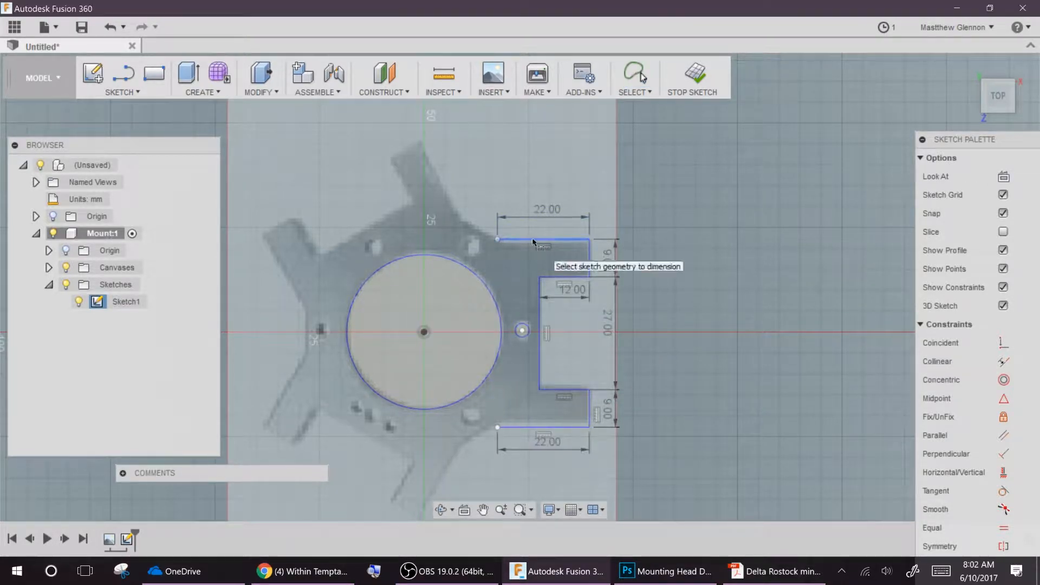
Create a full circular pattern of the bracket outline and its hole around the large circle's centre with quantity 3.
key(Escape)
drag(490, 230, 595, 433)
click(122, 92)
click(162, 428)
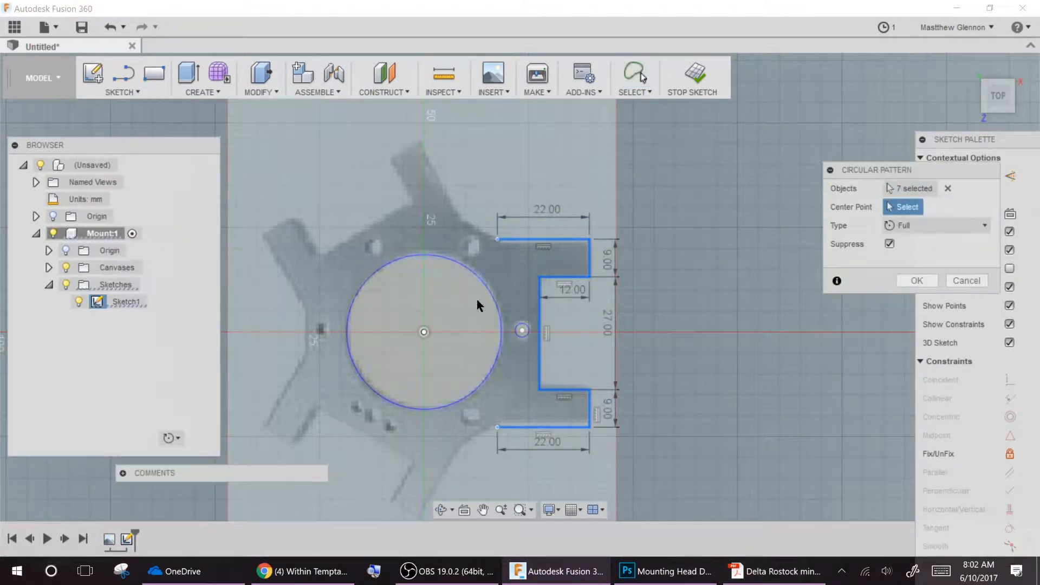
click(522, 330)
scroll(522, 334, up, 3)
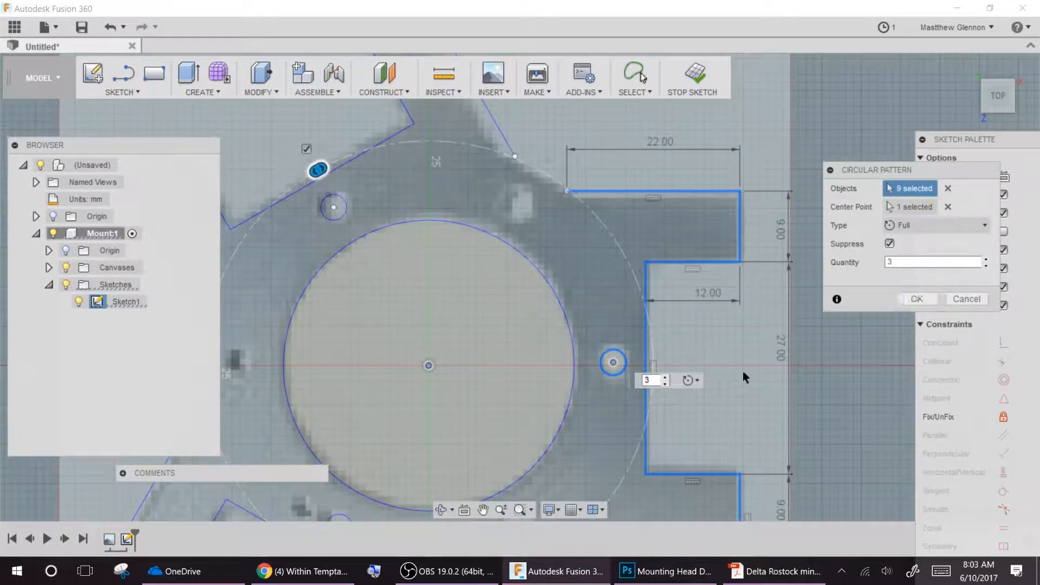
click(919, 302)
Draw lines joining the corners of neighbouring brackets to close the mount's outer outline.
scroll(409, 238, down, 4)
click(133, 78)
click(466, 196)
click(493, 215)
click(494, 400)
click(466, 417)
click(303, 321)
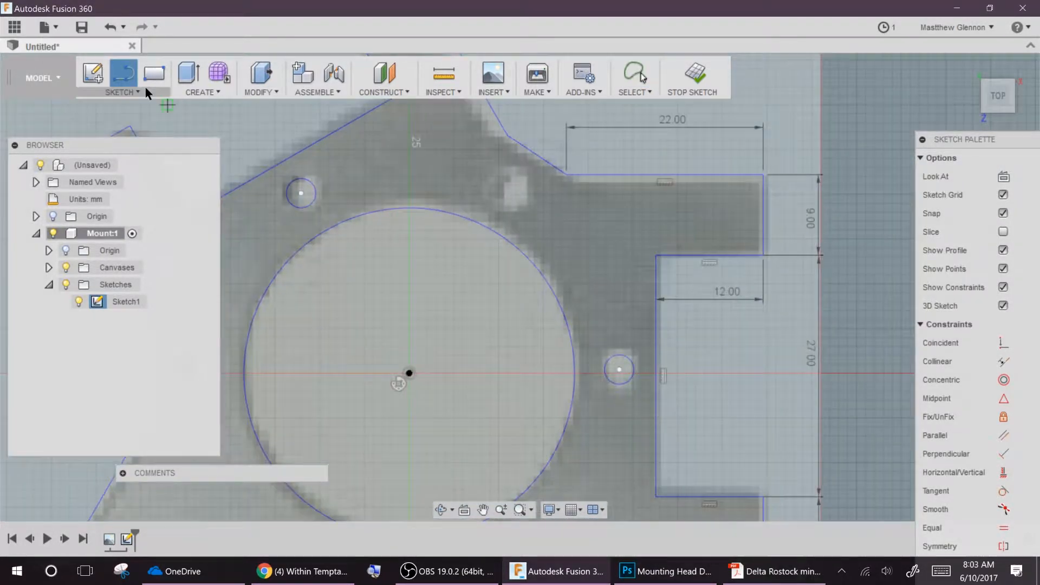
Draw 3.3 mm circles over the canvas's untraced upper-right and left mounting holes.
click(145, 94)
click(516, 194)
text(3.3)
key(Return)
click(360, 284)
text(3.3)
Draw circles over the lower-right mounting hole and the two small holes flanking the lower-left hole.
middle_drag(441, 332, 393, 222)
click(649, 308)
click(666, 295)
click(487, 331)
click(495, 331)
click(419, 297)
click(427, 298)
key(Escape)
scroll(398, 395, down, 4)
Dimension the large centre circle's diameter and finish the sketch.
click(499, 178)
click(514, 264)
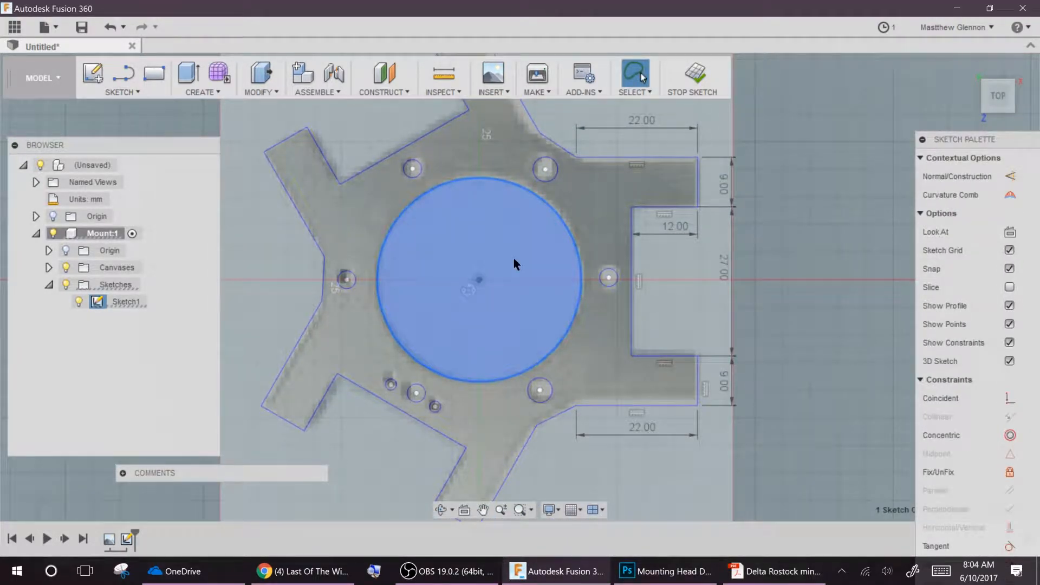
key(d)
scroll(444, 180, down, 3)
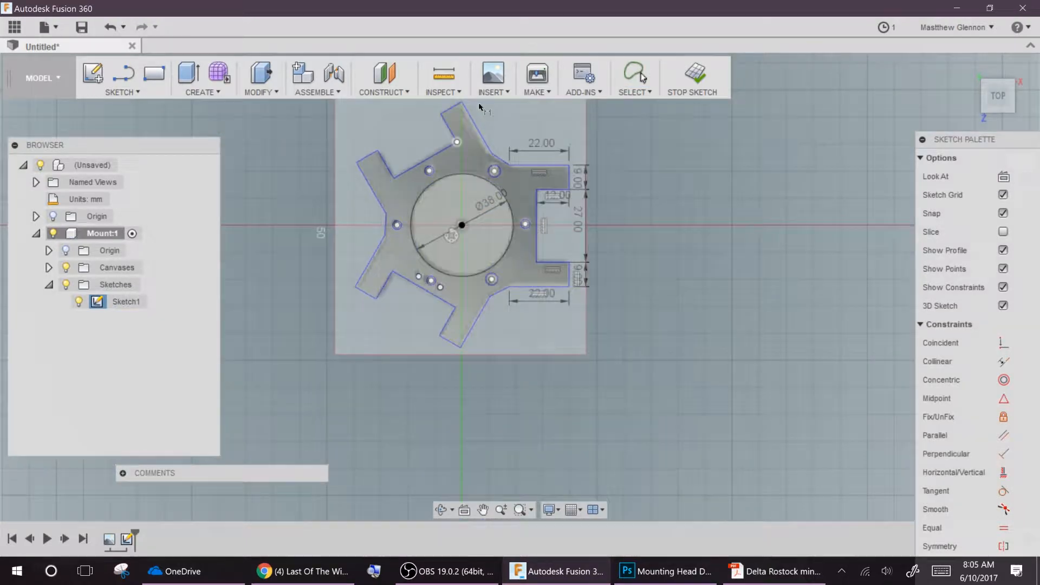
click(692, 78)
Extrude the mount profile into a solid plate, leaving the centre opening and the holes open.
click(970, 71)
click(645, 217)
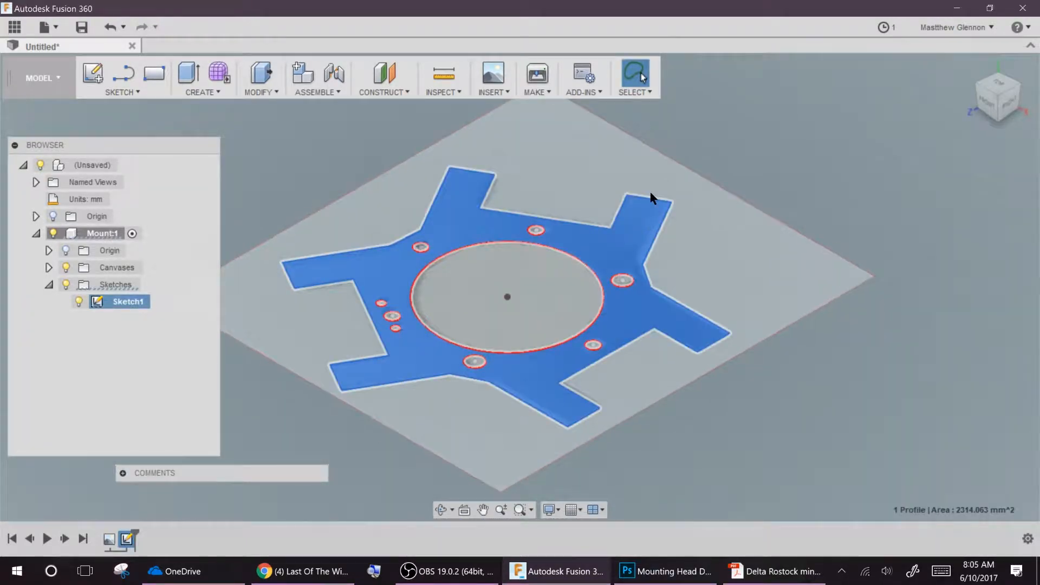
key(e)
key(Return)
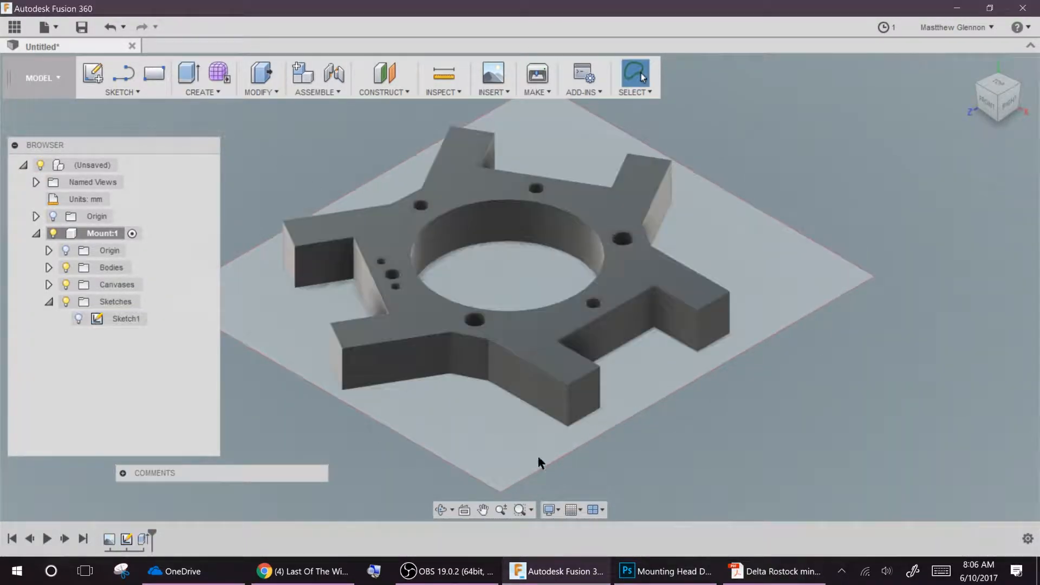
Start a sketch on the bracket notch's inner face and draw a 2.4 mm circle above the body.
click(92, 73)
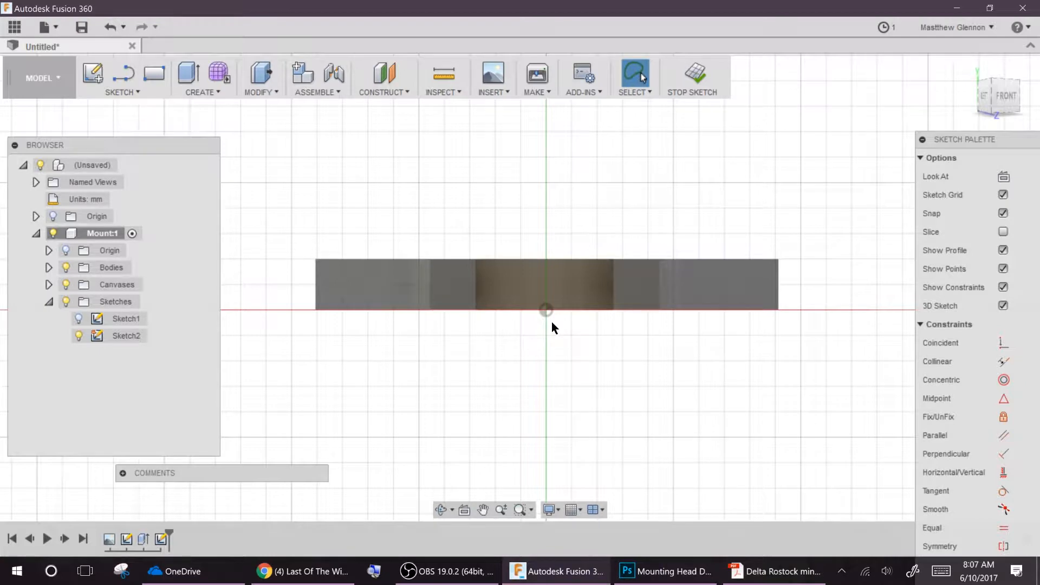
scroll(546, 215, up, 2)
click(125, 93)
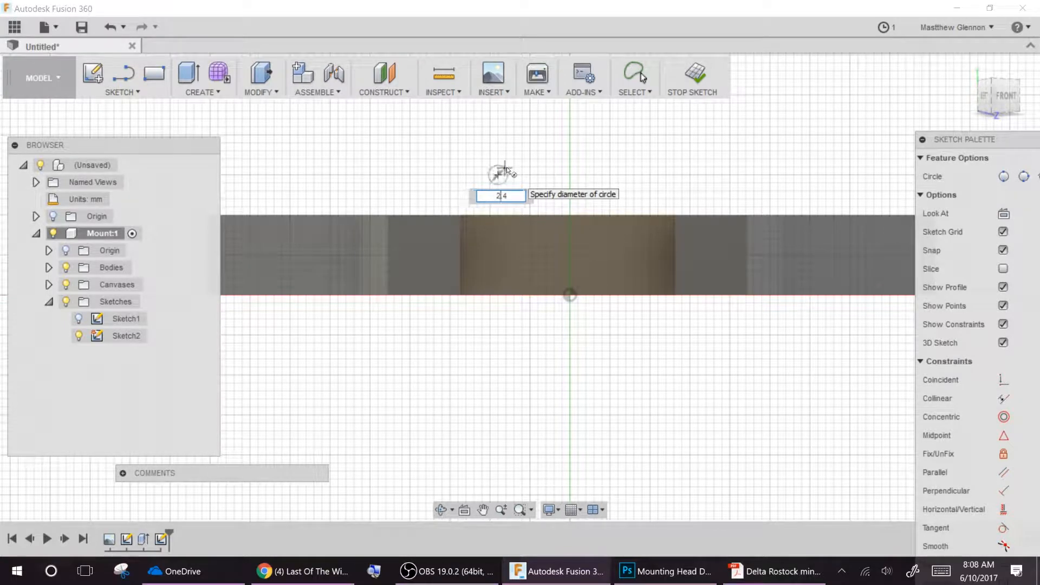
key(Return)
key(Escape)
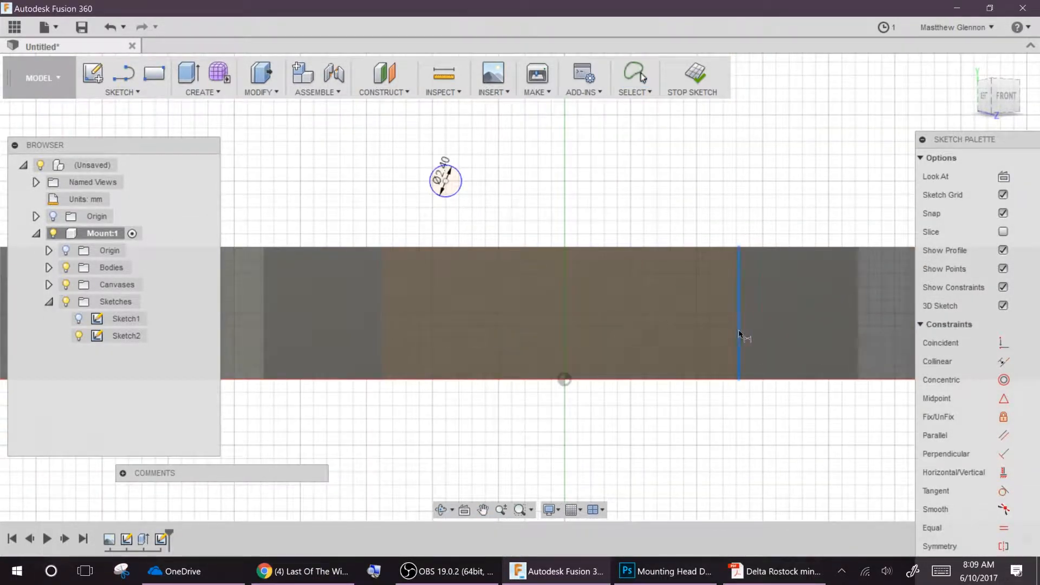
click(739, 332)
click(558, 206)
click(634, 345)
Draw a vertical line running past the body's full height and dimension it 5 mm left of the origin.
click(123, 73)
click(393, 141)
click(393, 233)
key(Escape)
click(564, 381)
click(542, 228)
text(5)
key(Return)
key(Escape)
drag(492, 462, 497, 475)
Copy the vertical line to the opposite side of the origin and convert both lines to construction geometry.
click(496, 164)
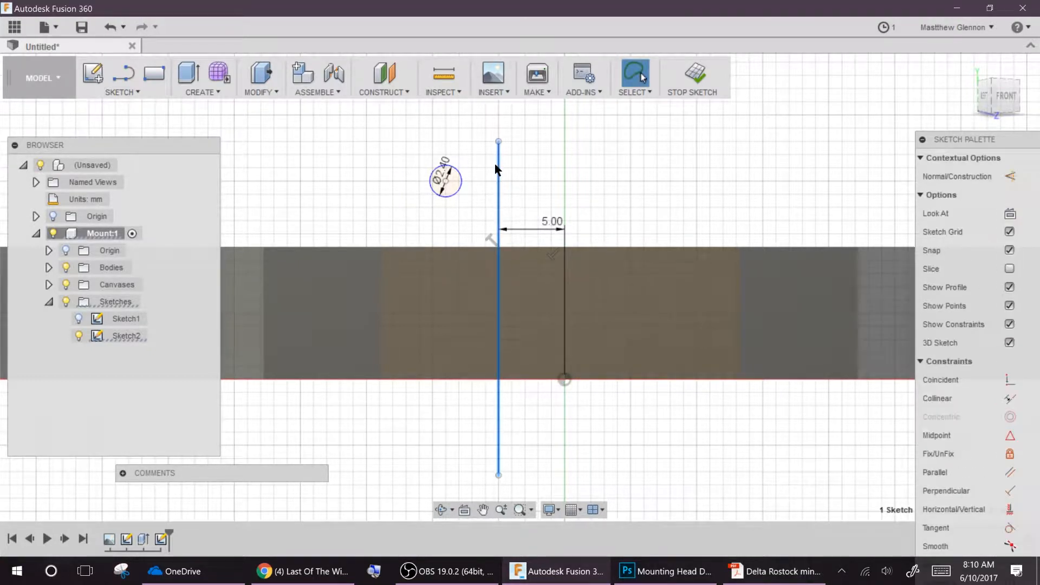
key(ctrl+c)
key(ctrl+v)
drag(541, 310, 676, 314)
click(917, 392)
shift+click(497, 178)
key(x)
click(534, 154)
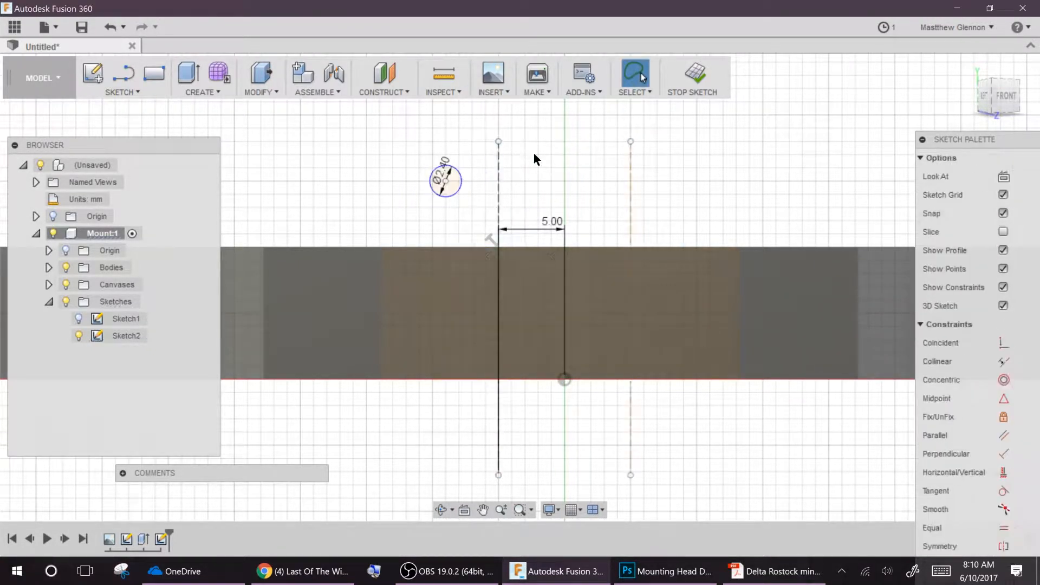
With the bodies hidden, draw a horizontal construction line dimensioned 5 mm above the face's base edge.
key(l)
click(66, 267)
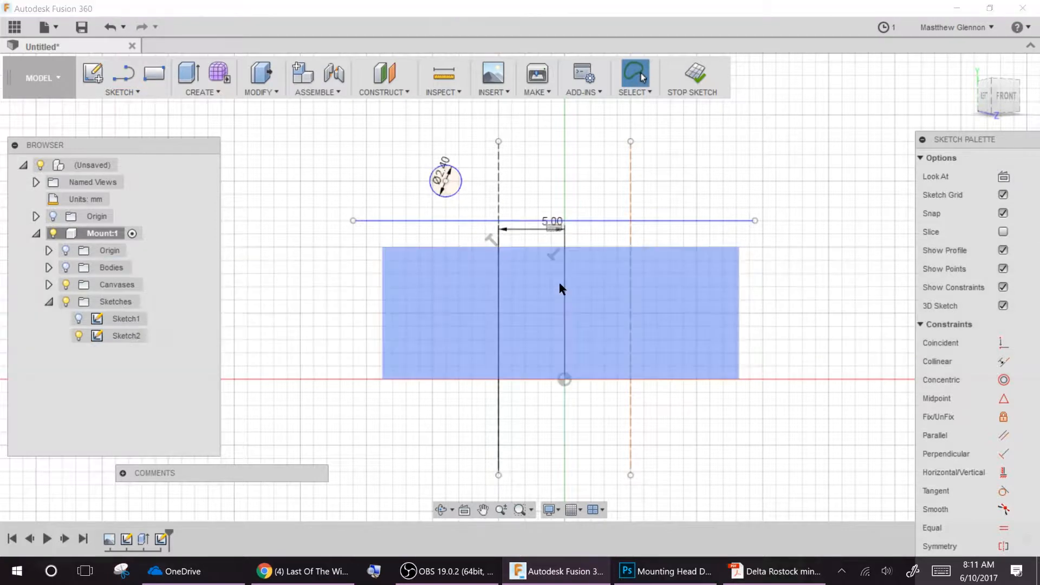
click(438, 323)
text(5)
key(Return)
key(Escape)
click(369, 314)
key(x)
Move the 2.4 mm circle onto the notch face and duplicate it.
drag(455, 194, 656, 248)
scroll(466, 320, up, 5)
key(ctrl+c)
key(ctrl+v)
click(917, 392)
Constrain one circle's centre coincident with the horizontal construction line and the vertical centre line.
click(620, 248)
shift+click(644, 302)
click(1007, 381)
click(621, 302)
drag(714, 329, 621, 336)
key(ctrl+z)
drag(621, 248, 683, 295)
shift+click(720, 368)
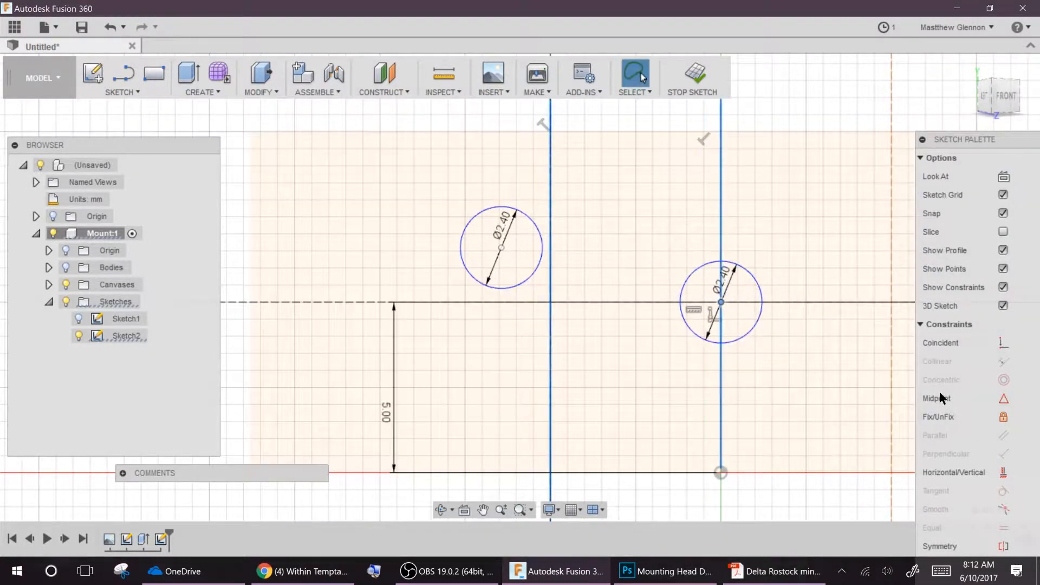
click(1003, 344)
Delete the unconstrained 2.4 mm circle beside the left vertical construction line.
drag(972, 139, 880, 62)
click(502, 249)
key(Delete)
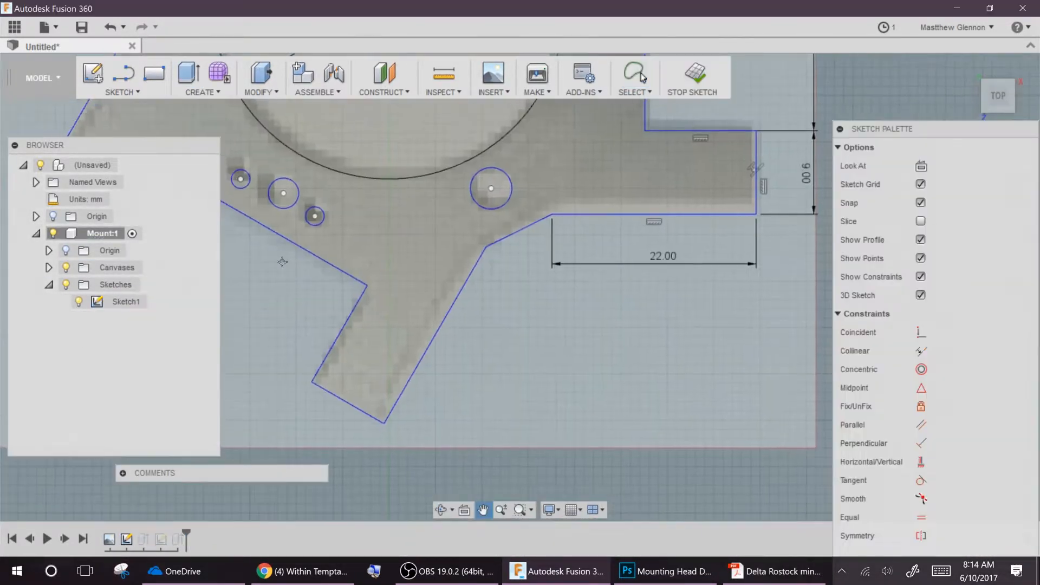
Draw a line across the lower-left notch's base edge past its middle hole and constrain it perpendicular to that edge.
middle_drag(283, 261, 424, 313)
click(395, 270)
key(l)
click(355, 323)
click(476, 137)
key(Escape)
click(384, 264)
ctrl+click(374, 293)
click(864, 480)
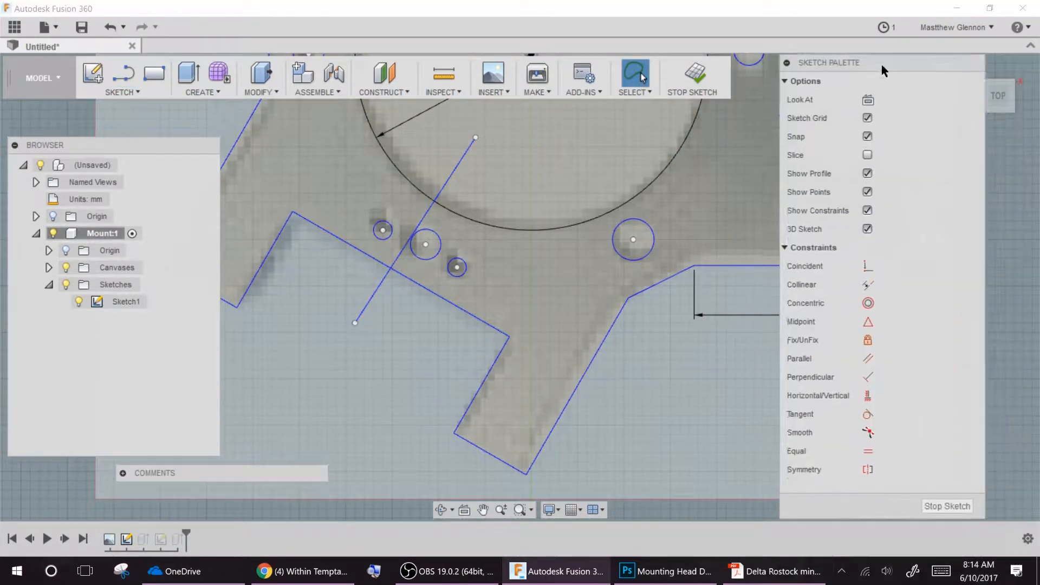
Dimension the crossing line 13.5 mm from the lower-left notch's side edge and convert it to construction geometry.
click(374, 300)
click(374, 300)
text(13.5)
key(Return)
key(Escape)
click(419, 256)
right_click(368, 310)
click(342, 406)
Constrain the centre of the larger middle hole at the lower-left notch coincident with the construction line.
ctrl+click(415, 233)
key(Escape)
scroll(367, 276, up, 5)
click(543, 224)
click(549, 180)
ctrl+click(478, 205)
click(890, 322)
scroll(588, 347, down, 2)
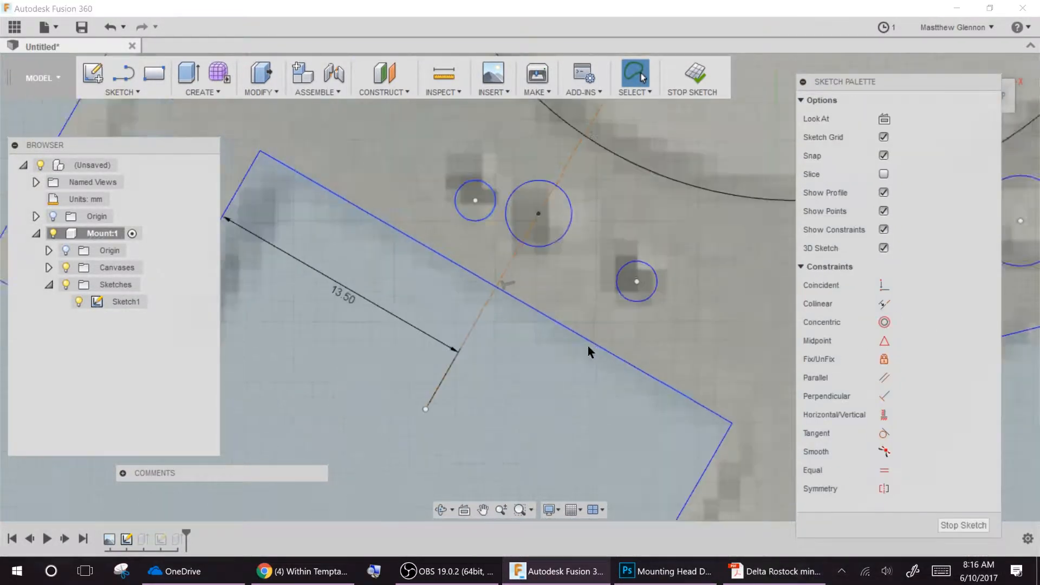
Draw a horizontal line across the base edge of the right-hand notch near its hole.
scroll(590, 351, down, 6)
key(l)
click(501, 338)
click(651, 338)
key(Escape)
Draw a line square across the upper-left notch's base edge and dimension it 13 mm from the notch's side edge.
key(l)
click(349, 165)
click(410, 284)
key(Escape)
click(381, 204)
click(896, 417)
key(Escape)
click(328, 205)
text(13)
key(Return)
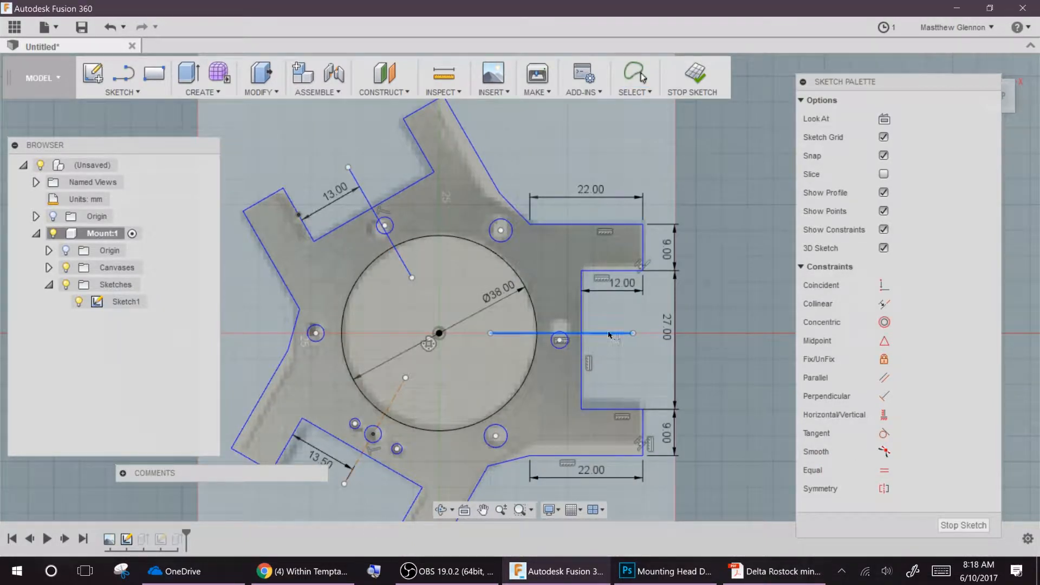
Try to constrain the upper-left hole's centre coincident with the line crossing the upper-left notch.
scroll(353, 258, up, 5)
key(Escape)
click(426, 193)
click(455, 253)
click(892, 322)
scroll(232, 190, down, 2)
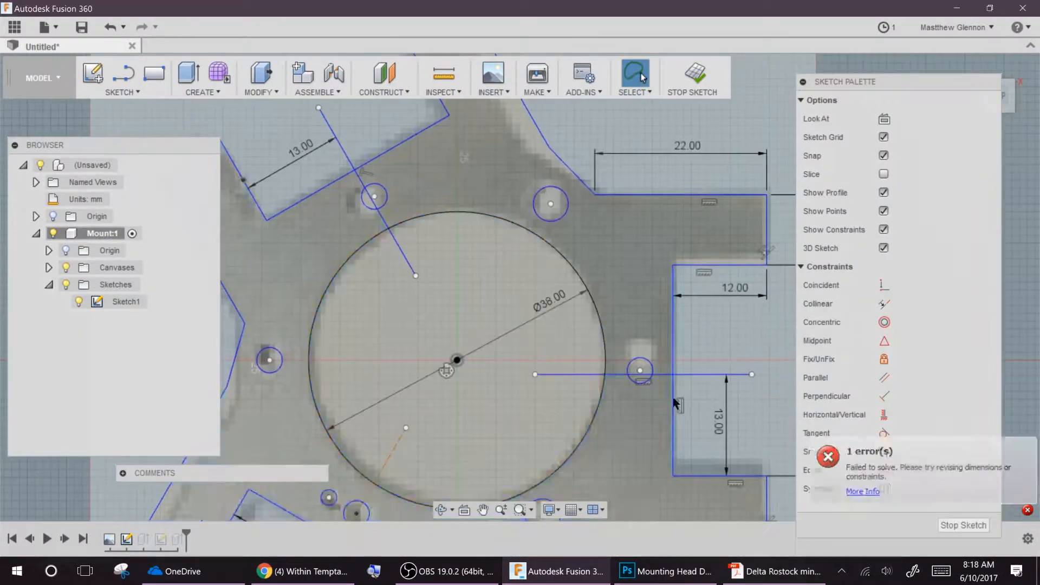
Delete the lines crossing the right and upper-left notches along with the hole circles on them.
click(650, 379)
click(699, 374)
key(Delete)
click(371, 196)
key(Delete)
scroll(250, 218, up, 2)
Redraw the upper-left and right hole circles centred on the holes in the canvas image.
click(123, 92)
click(391, 201)
click(410, 209)
click(734, 390)
click(758, 396)
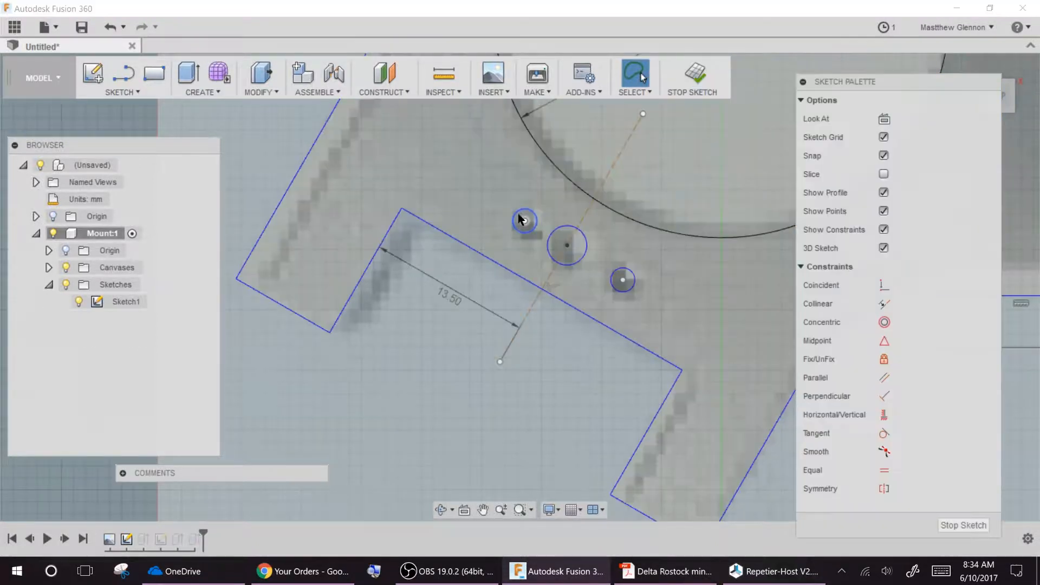
Draw a line through the three holes at the lower-left notch and constrain it parallel to the notch's base edge.
key(l)
click(458, 189)
key(Escape)
click(672, 318)
ctrl+click(669, 362)
click(891, 415)
Constrain the centres of both small holes coincident with the line through the three holes, undoing any test drags.
drag(535, 237, 516, 249)
click(891, 322)
key(ctrl+z)
key(ctrl+z)
click(623, 280)
ctrl+click(643, 289)
click(891, 323)
drag(632, 288, 645, 302)
key(ctrl+z)
Convert the line through the holes to construction geometry and dimension the two small holes' centres 10 mm apart.
click(661, 299)
key(x)
click(567, 245)
click(525, 221)
ctrl+click(623, 280)
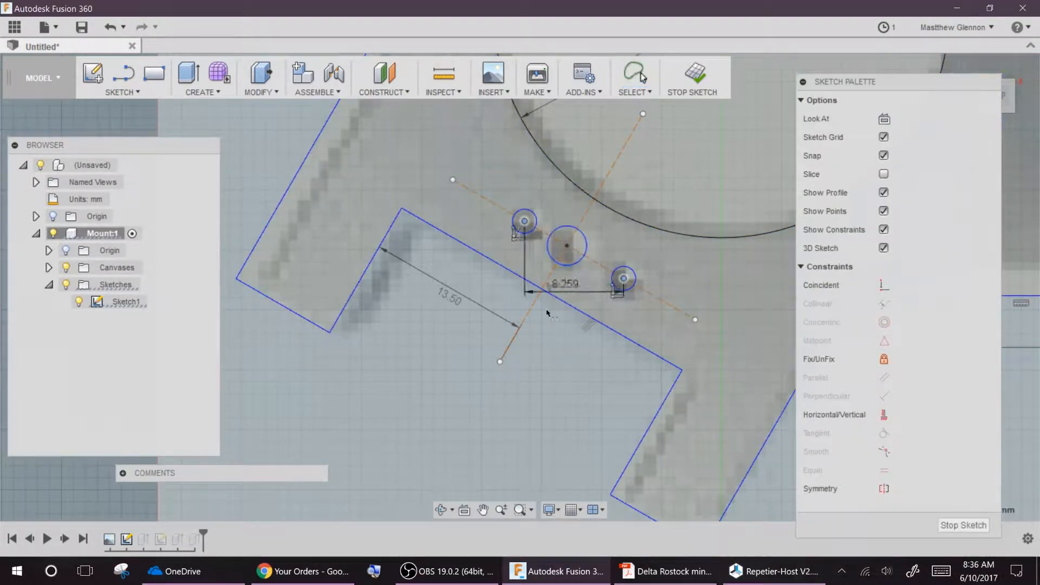
click(539, 264)
text(10)
key(Return)
click(566, 246)
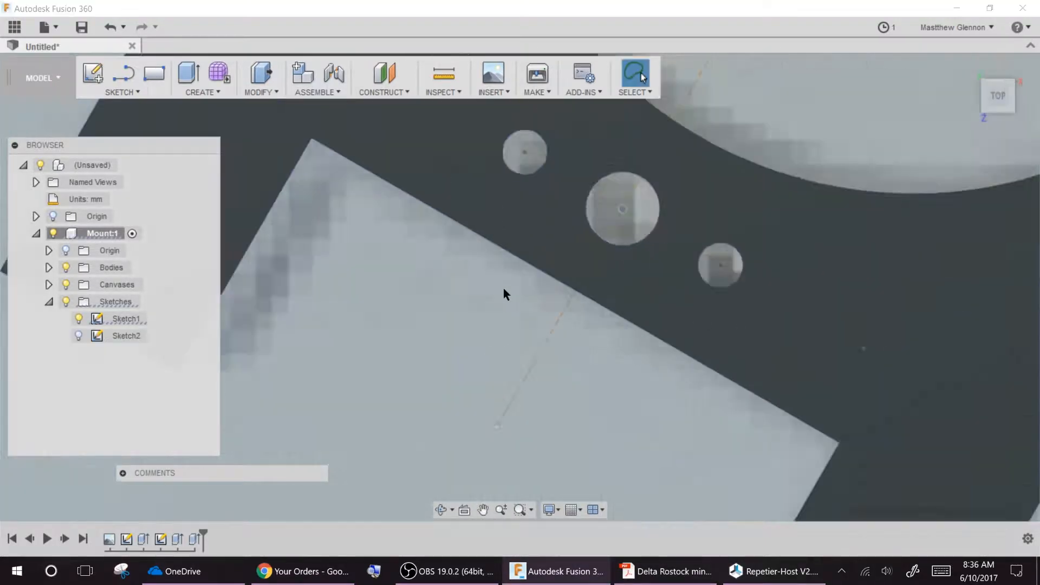
Show the notch-face hole sketch, hide the bodies and open that sketch for editing.
mouse_move(503, 288)
shift+middle_down()
mouse_move(527, 251)
mouse_move(484, 327)
shift+middle_up()
scroll(474, 329, up, 3)
click(424, 217)
mouse_move(428, 233)
shift+middle_down()
mouse_move(460, 130)
mouse_move(417, 238)
shift+middle_up()
click(78, 336)
click(66, 267)
scroll(575, 358, down, 3)
mouse_move(575, 358)
shift+middle_down()
mouse_move(598, 392)
mouse_move(482, 265)
shift+middle_up()
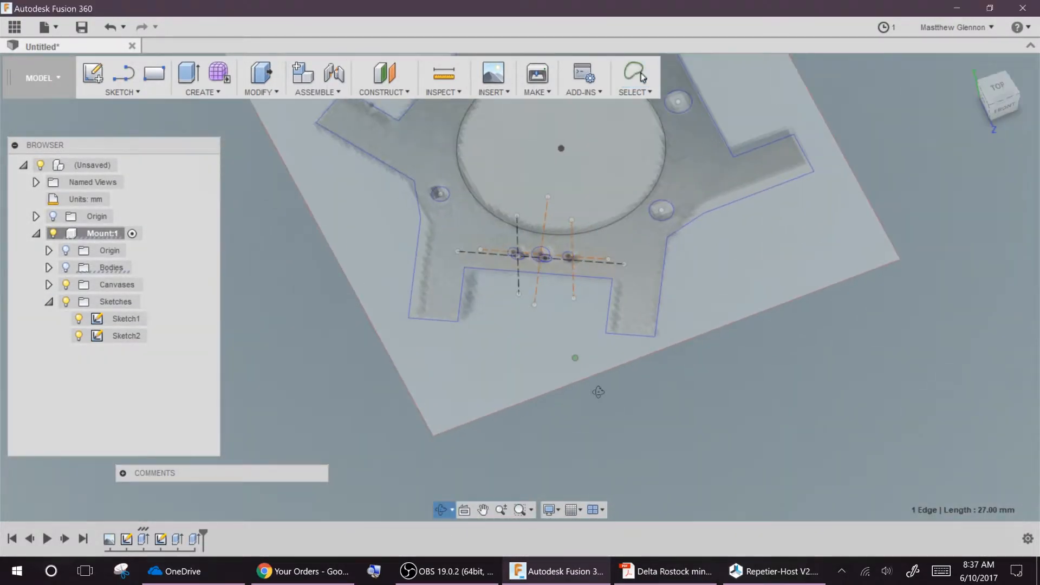
scroll(479, 262, up, 3)
shift+middle_drag(415, 279, 462, 230)
double_click(461, 229)
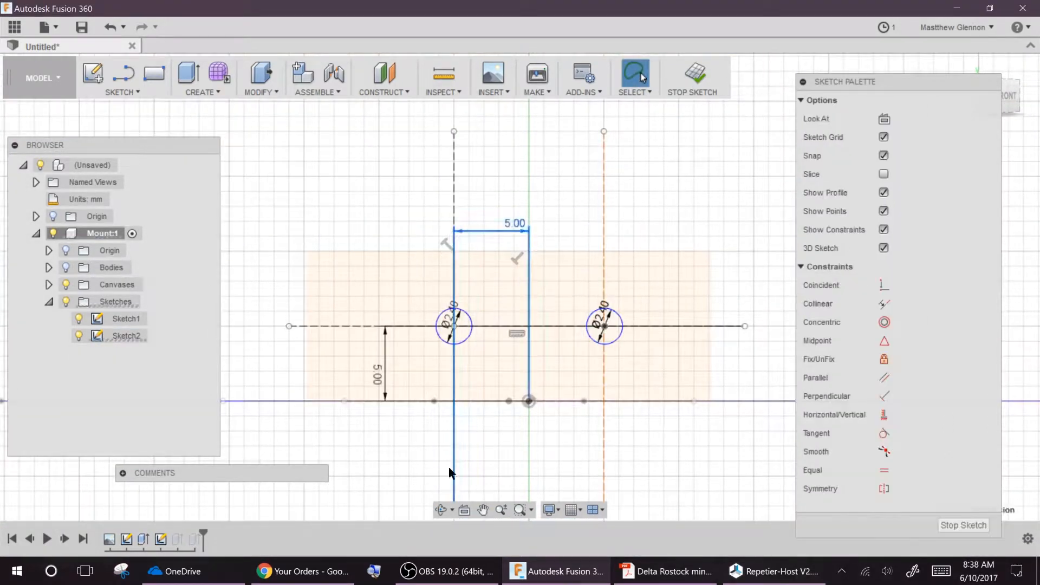
Finish editing the notch-face sketch and show the bodies again.
click(606, 325)
scroll(510, 340, down, 2)
click(693, 78)
click(66, 268)
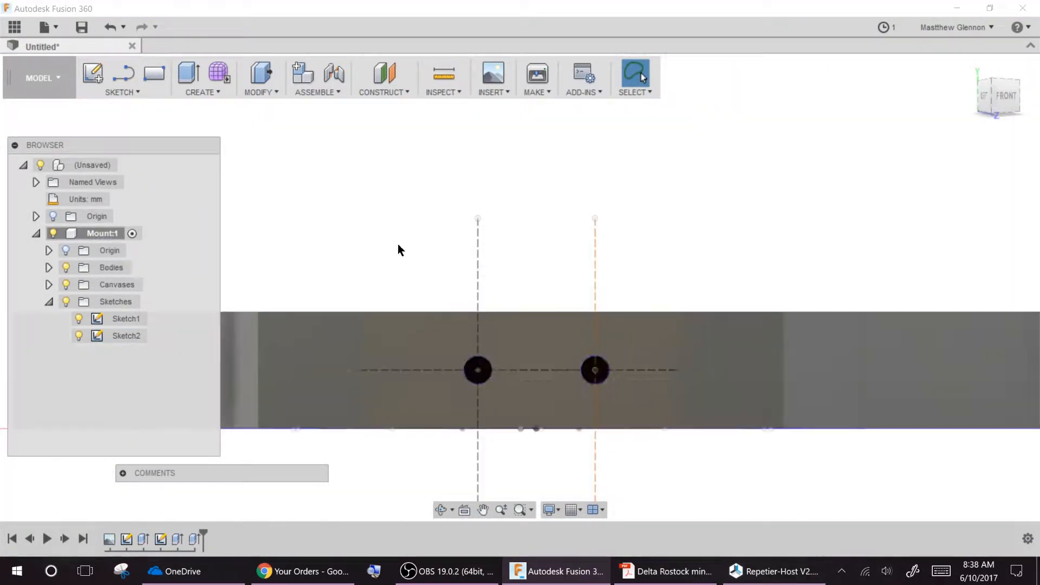
shift+middle_drag(379, 278, 521, 368)
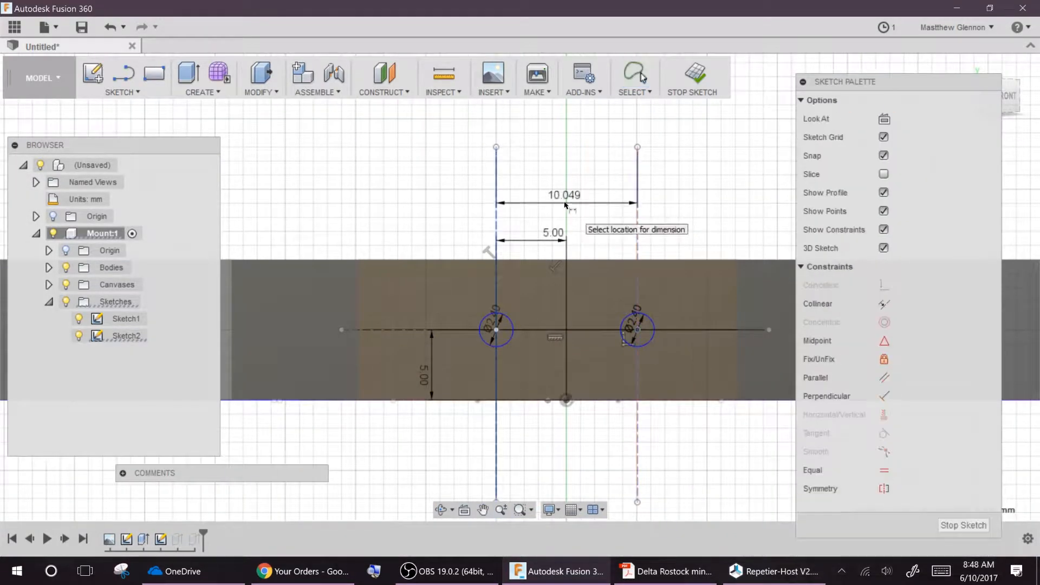
Dimension the two vertical construction lines 10 mm apart and, with the bodies hidden, dimension the notch face's height.
click(566, 216)
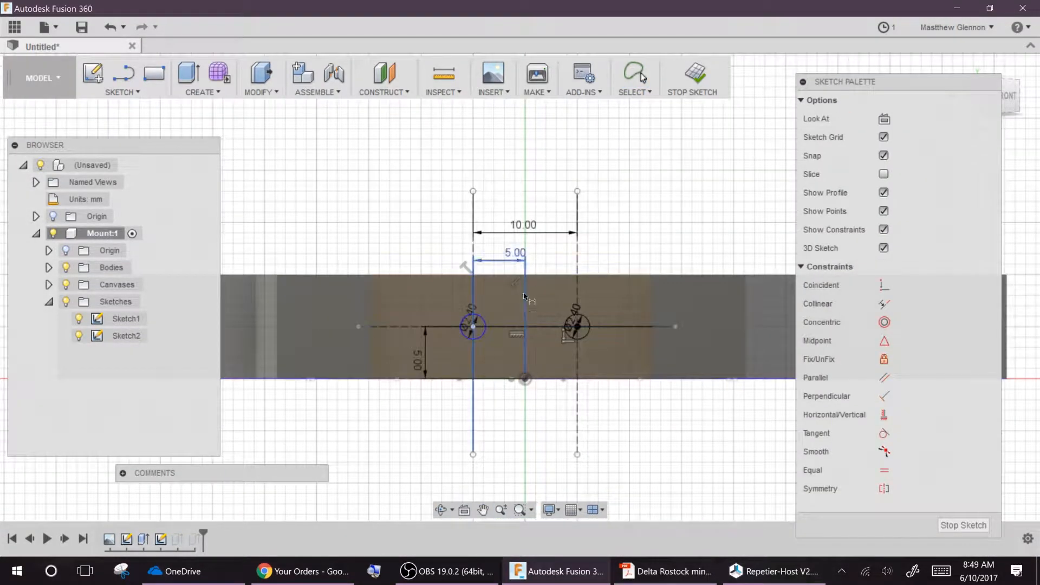
click(65, 268)
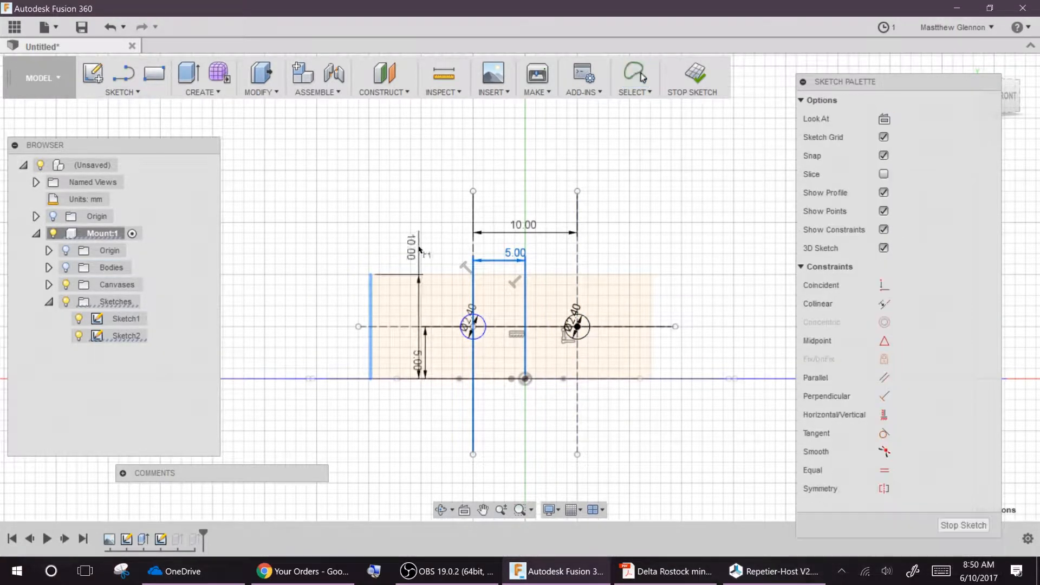
click(421, 420)
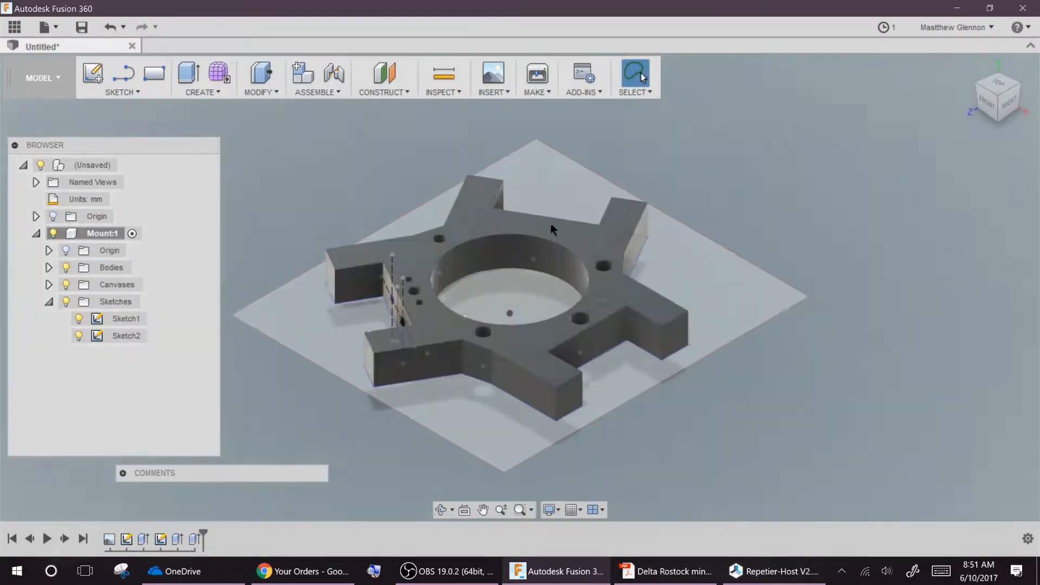
Rename the outline sketch "Mount" and the notch-face hole sketch "Side Holes".
mouse_move(550, 223)
shift+middle_down()
mouse_move(499, 382)
mouse_move(564, 388)
shift+middle_up()
text(Side Holes)
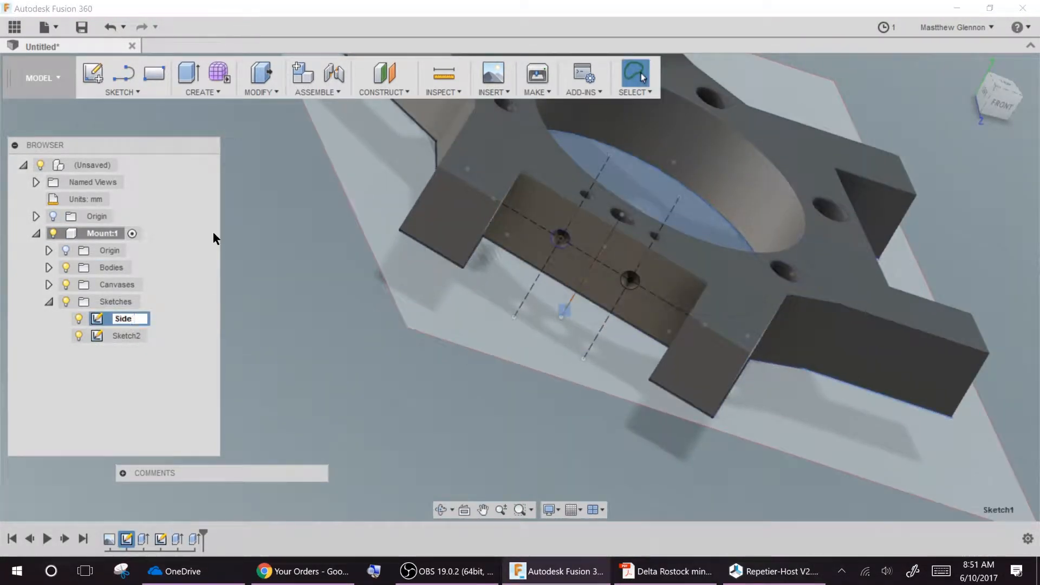
double_click(126, 335)
text(Mount)
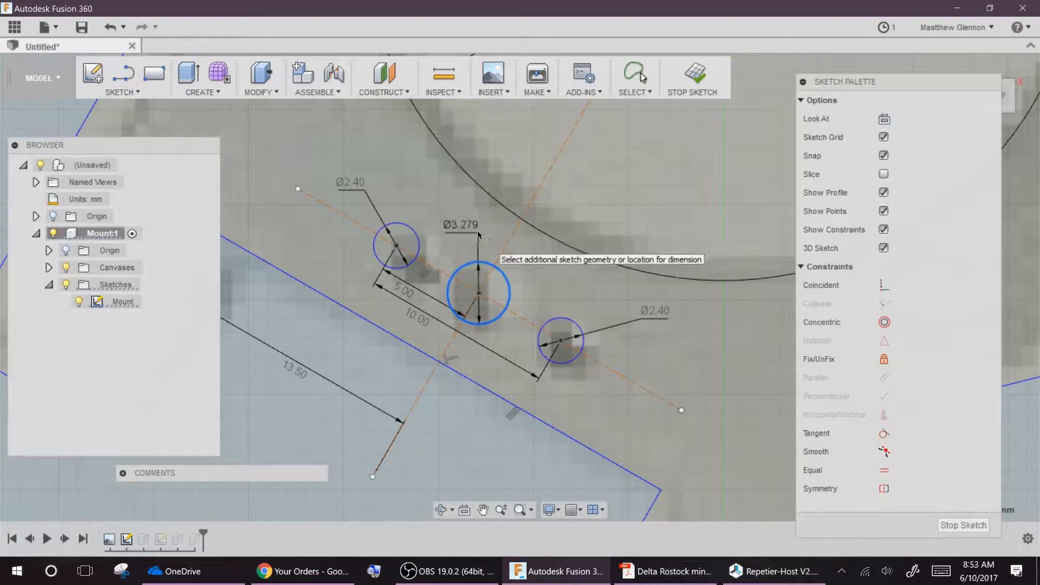
Dimension the hole between the two 2.4 mm holes, the far-left hole and the right hole to 4 mm diameter.
click(514, 255)
text(4)
key(Return)
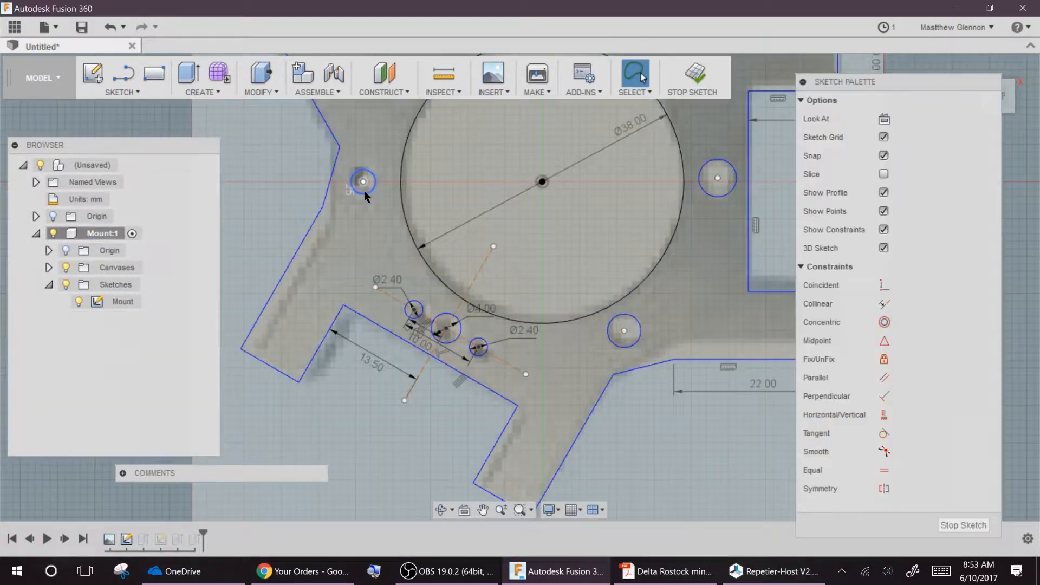
click(364, 191)
text(4)
key(Return)
click(717, 178)
click(719, 223)
text(4)
key(Return)
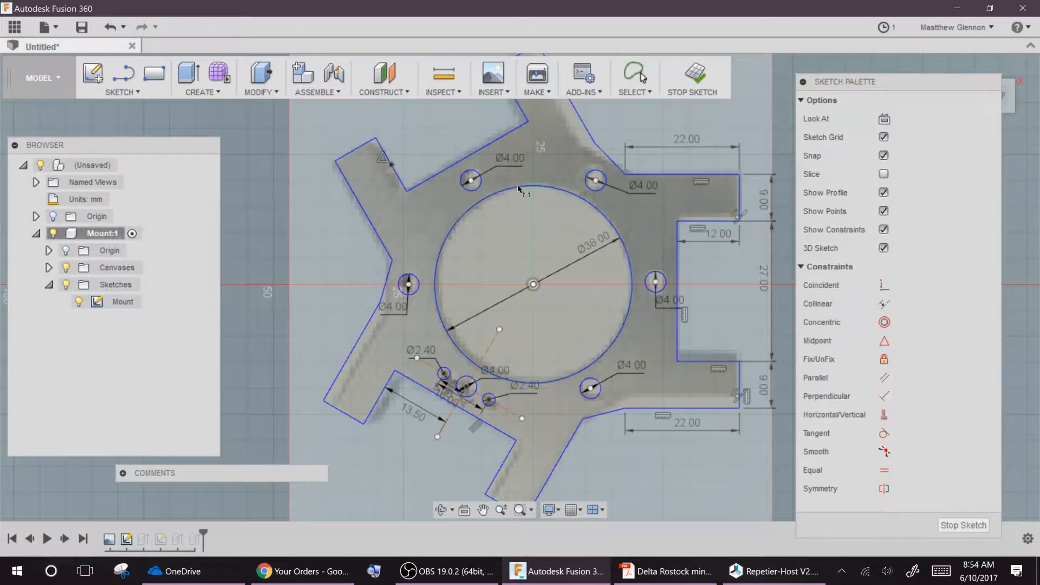
Draw a circle from the bore's centre through the lower-left middle hole's centre and convert it to construction geometry.
scroll(464, 395, up, 5)
click(240, 162)
click(581, 192)
click(475, 354)
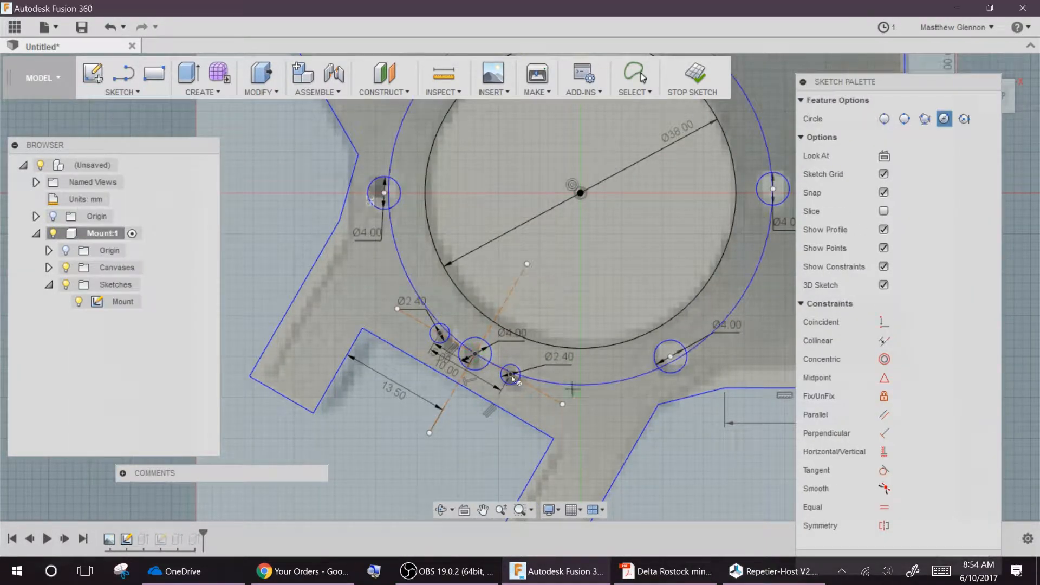
key(Escape)
right_click(389, 158)
click(385, 260)
Constrain the centres of the lower-right hole and further 4 mm holes coincident with the construction circle.
scroll(314, 178, up, 5)
scroll(483, 148, down, 5)
scroll(580, 361, up, 5)
click(675, 356)
click(884, 286)
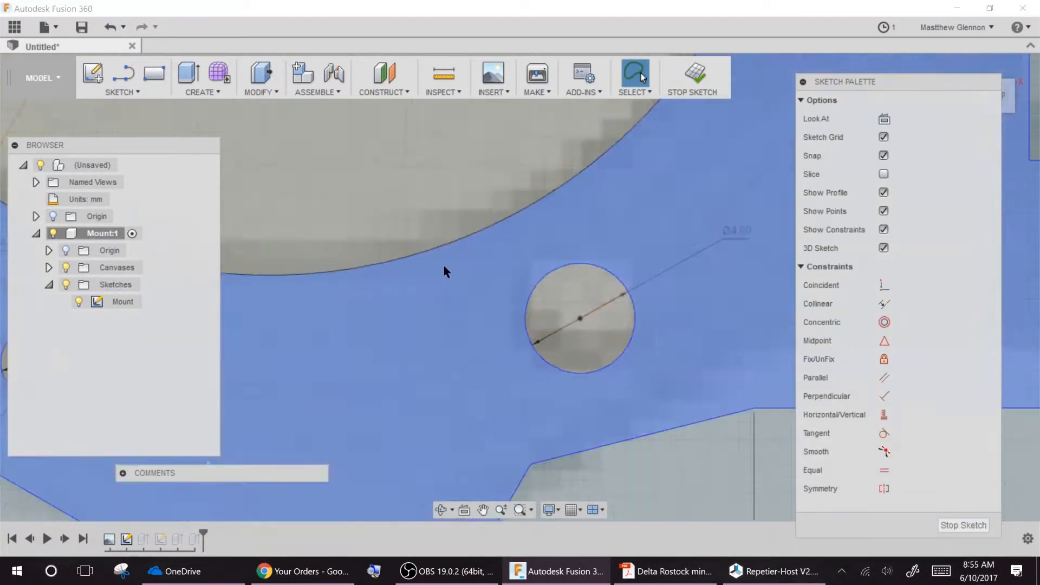
scroll(443, 268, down, 5)
click(578, 306)
click(884, 286)
click(884, 285)
Dimension the width of the upper arm as 9 mm.
scroll(542, 336, down, 5)
click(488, 272)
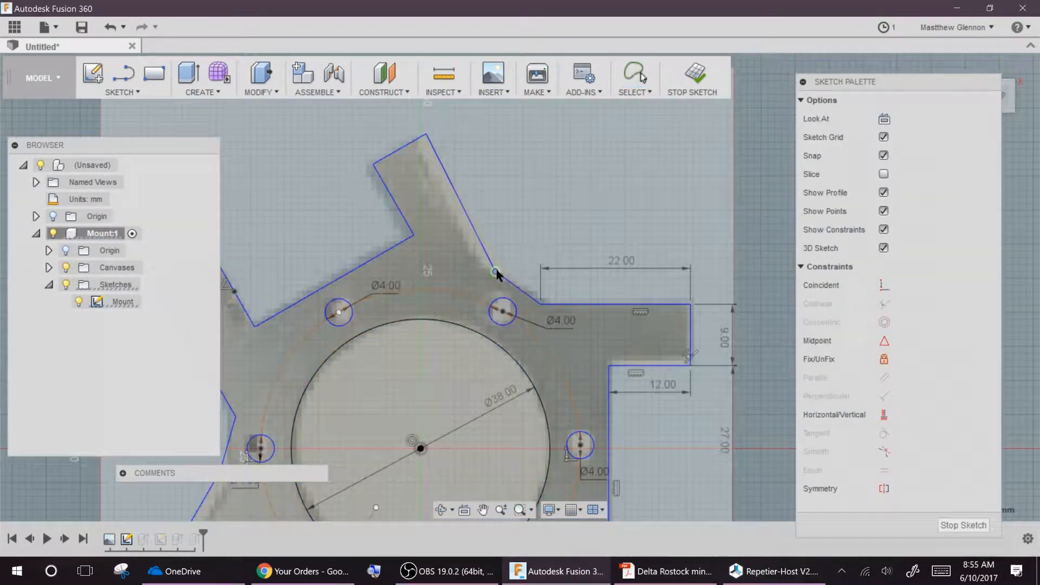
click(378, 152)
text(9)
key(Return)
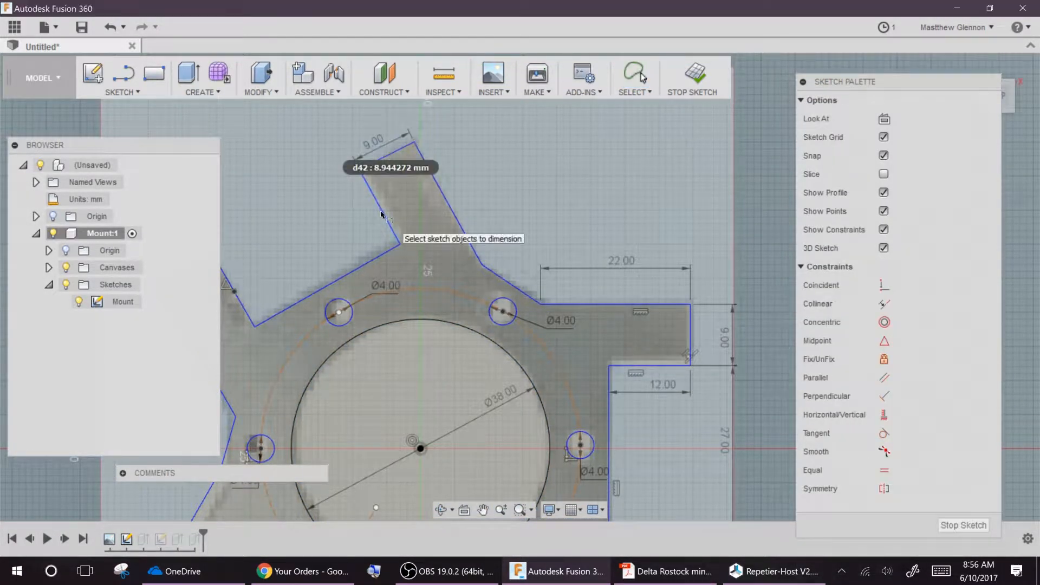
Dimension the width of the upper-left notch between its two arms as 27 mm.
scroll(316, 216, down, 4)
scroll(254, 236, up, 4)
click(369, 216)
click(466, 247)
click(429, 168)
text(27)
key(Return)
Constrain the upper arm's notch-side edge perpendicular to the arm's end edge and to the notch's base edge.
scroll(467, 215, down, 3)
ctrl+click(519, 170)
click(891, 433)
scroll(567, 113, up, 1)
scroll(507, 165, up, 4)
click(536, 187)
ctrl+click(552, 148)
click(891, 433)
drag(639, 238, 633, 240)
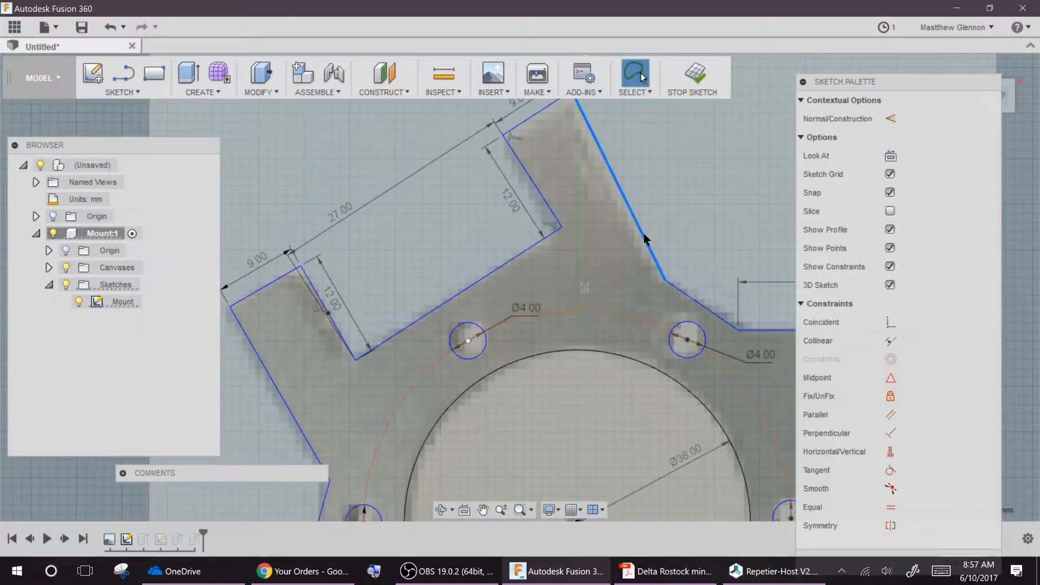
key(ctrl+z)
scroll(622, 234, down, 3)
scroll(438, 314, up, 2)
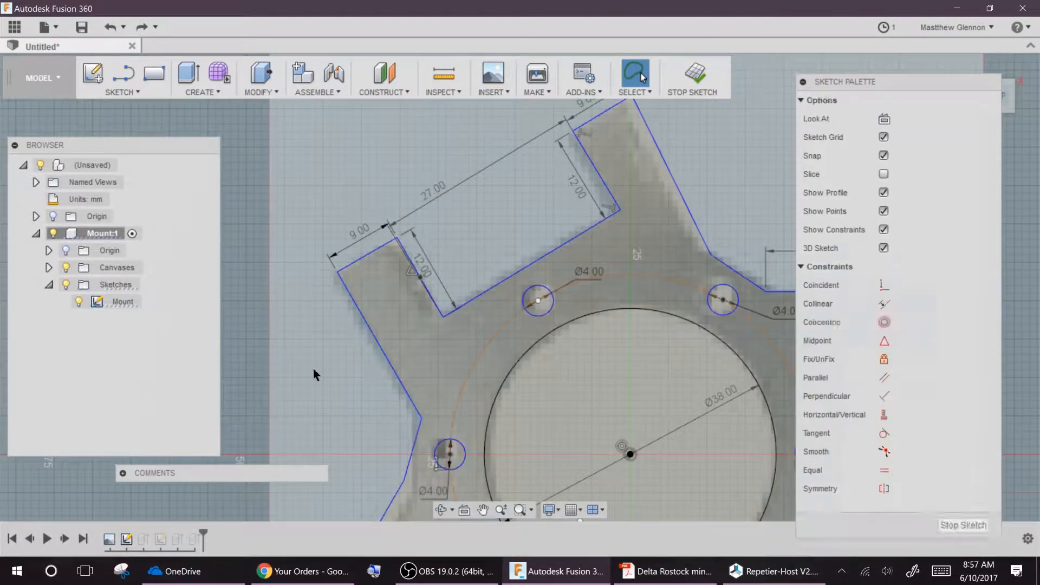
Constrain the upper-left bracket's remaining arm edges perpendicular to their adjoining edges.
scroll(368, 353, down, 3)
scroll(406, 184, up, 2)
drag(550, 224, 555, 198)
click(413, 382)
ctrl+click(426, 381)
click(891, 433)
click(382, 328)
ctrl+click(360, 321)
click(890, 433)
Constrain the lower-left bracket's arm end edges, side edges and notch base perpendicular at their shared corners.
scroll(455, 216, down, 3)
scroll(413, 323, up, 3)
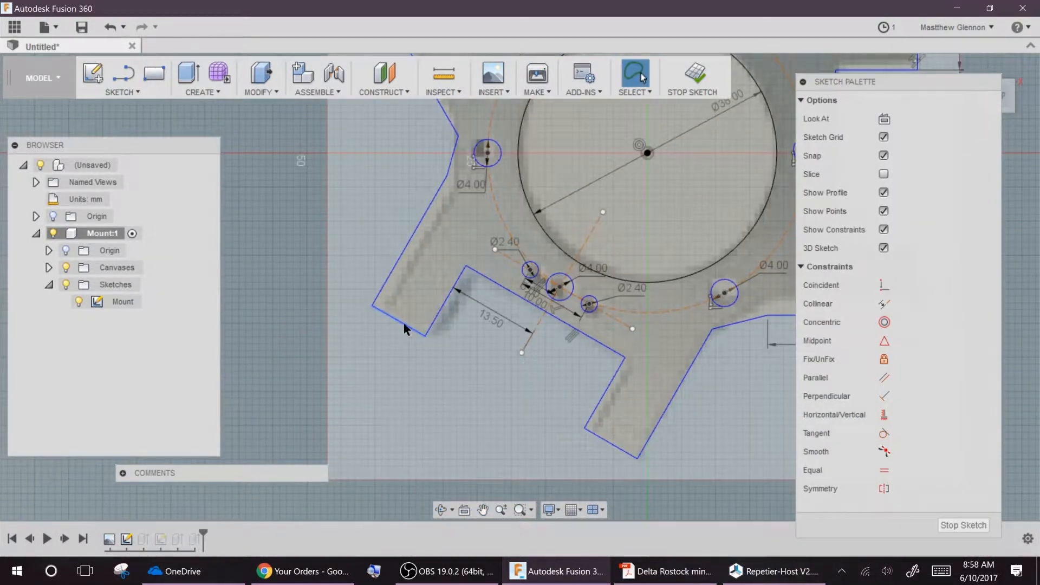
click(404, 324)
ctrl+click(382, 289)
click(890, 433)
click(414, 330)
ctrl+click(433, 323)
click(890, 433)
click(611, 348)
ctrl+click(617, 371)
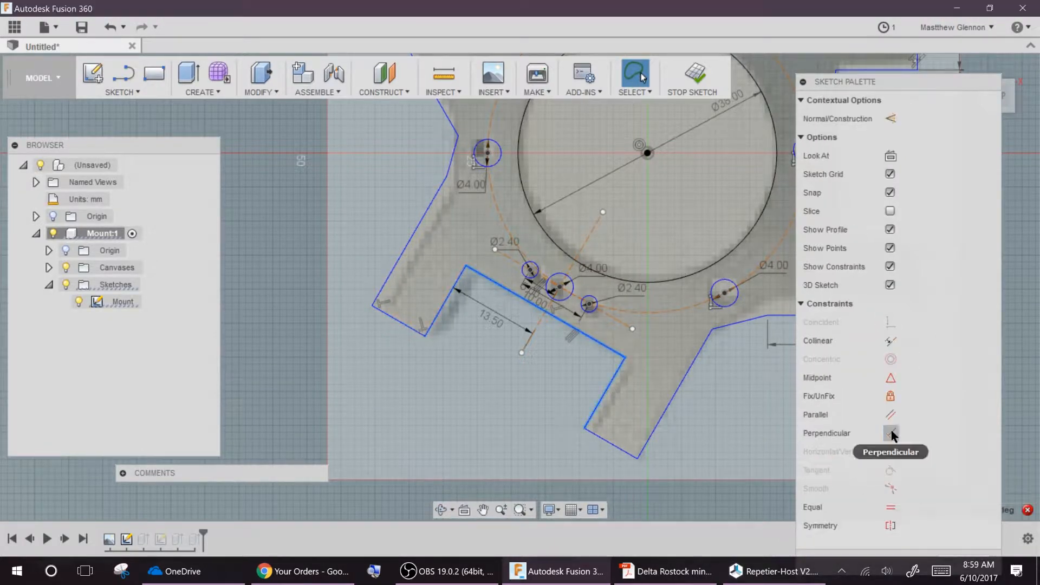
click(891, 433)
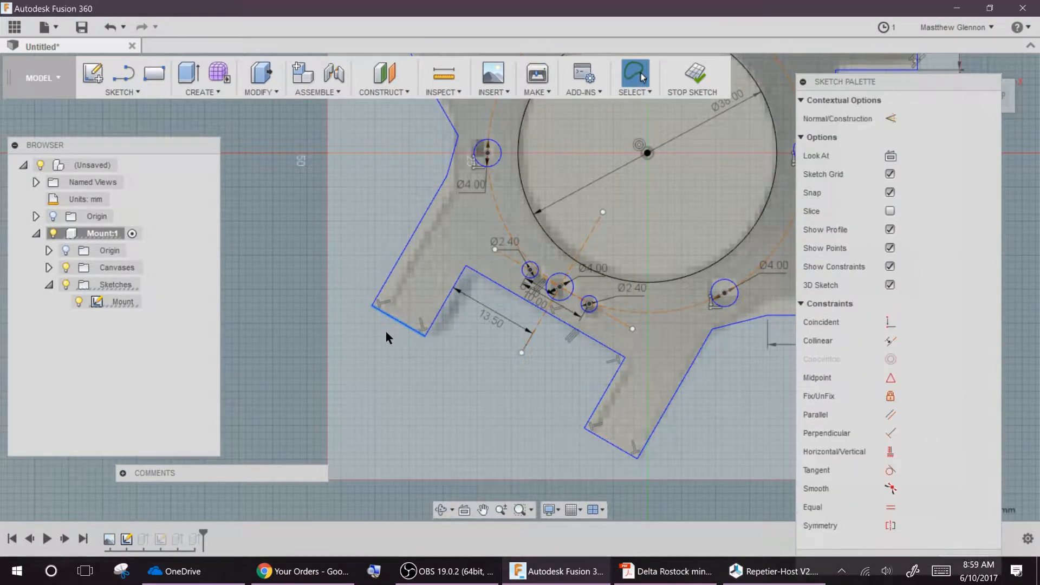
Dimension the lower-left bracket with 9 mm wide arms and a 27 mm wide notch.
click(554, 340)
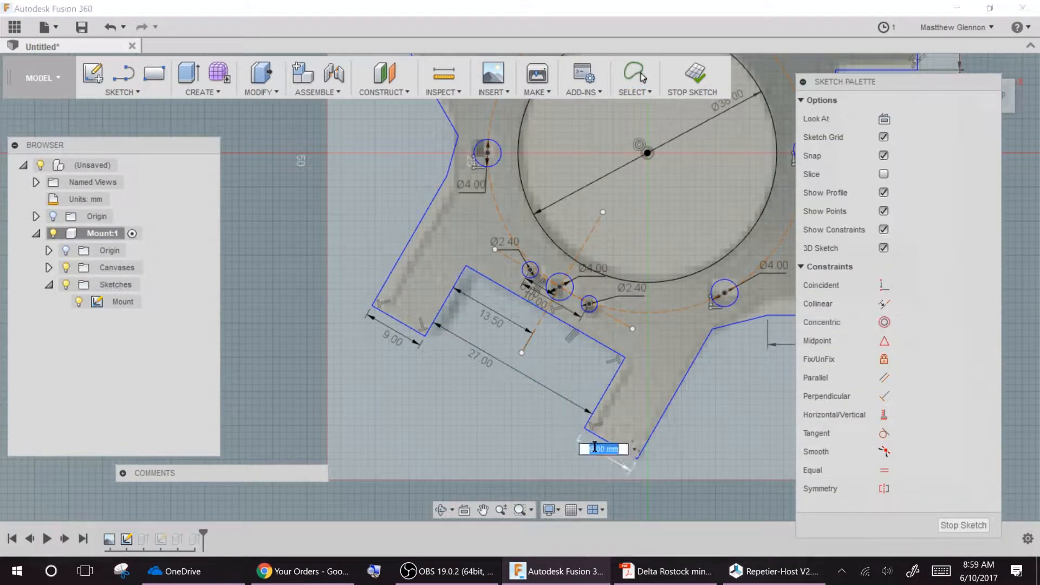
key(Return)
key(Escape)
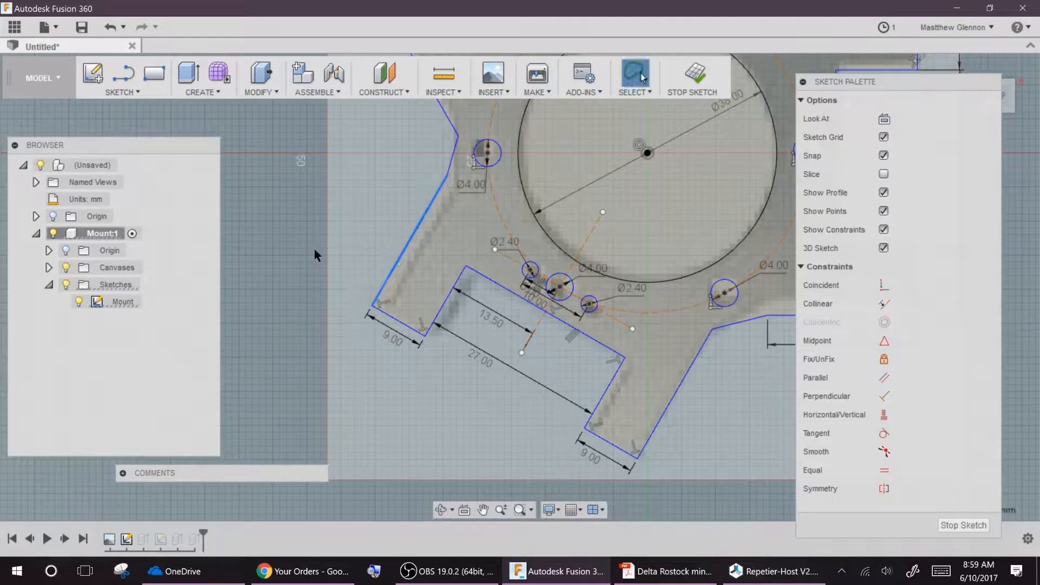
Reposition the outline corners beside the left 4 mm hole to follow the body's edge in the canvas image.
drag(407, 248, 414, 252)
scroll(471, 375, up, 2)
middle_drag(470, 347, 437, 514)
click(420, 290)
scroll(422, 298, up, 1)
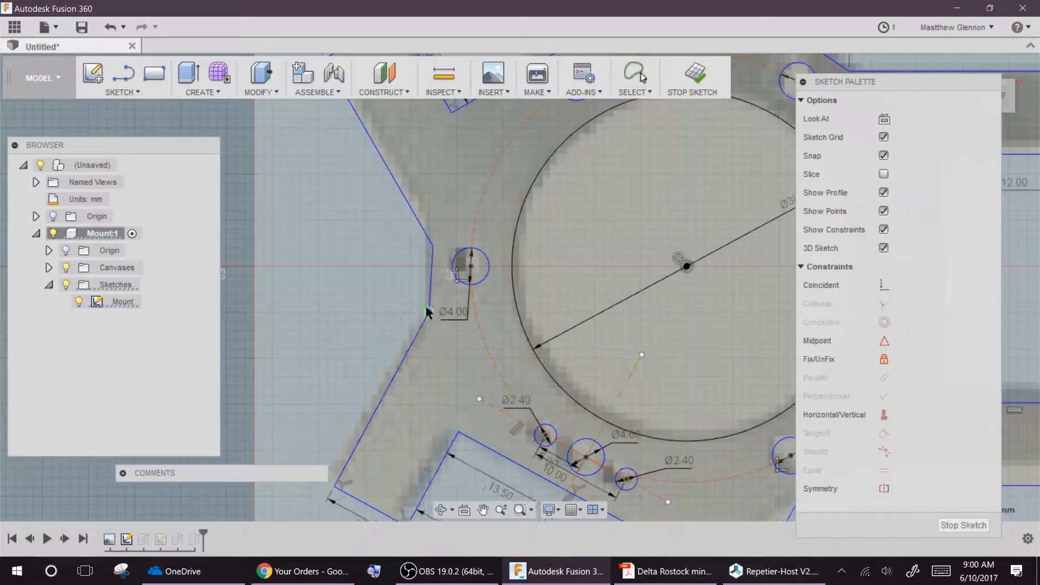
Reposition the outline corners between the lower arm and the right bracket to match the canvas image.
scroll(369, 246, down, 2)
scroll(370, 247, down, 3)
scroll(547, 355, up, 3)
drag(572, 324, 567, 310)
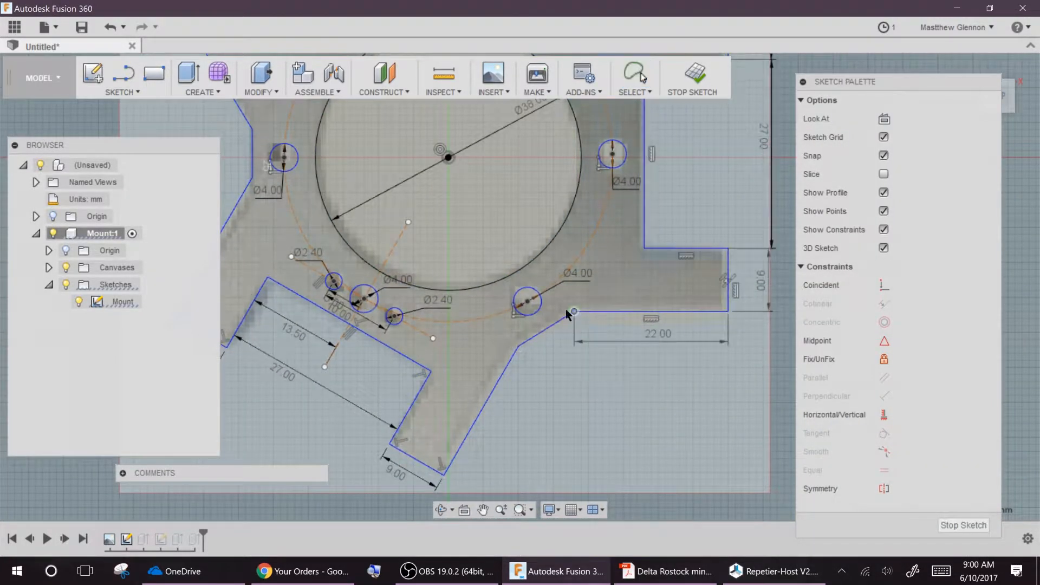
scroll(524, 446, down, 3)
drag(546, 222, 552, 221)
drag(581, 352, 580, 352)
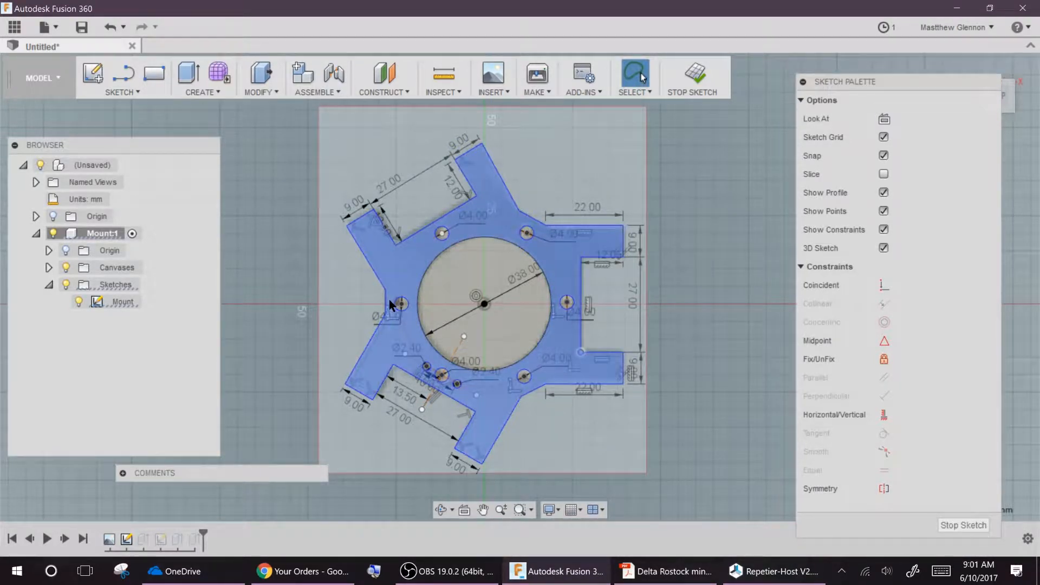
Try to dimension the slanted edge between the top arm and the right bracket's upper arm as 14 mm.
scroll(543, 210, up, 5)
key(Escape)
key(d)
click(533, 247)
click(541, 210)
text(14)
key(Return)
drag(480, 226, 502, 235)
click(437, 190)
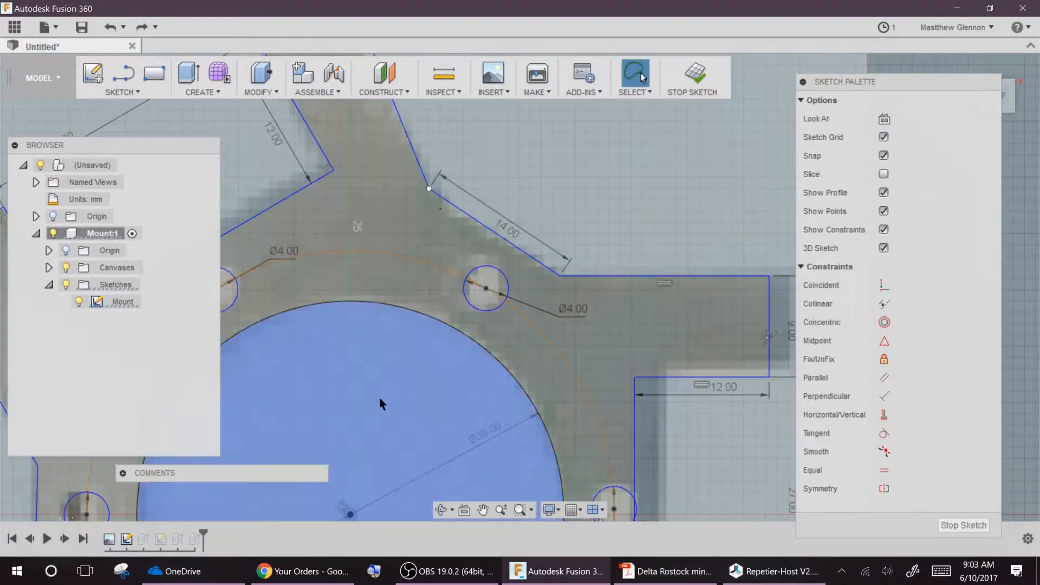
Delete the 22 mm length dimension on the upper edge of the right bracket.
scroll(380, 330, down, 3)
scroll(305, 343, up, 2)
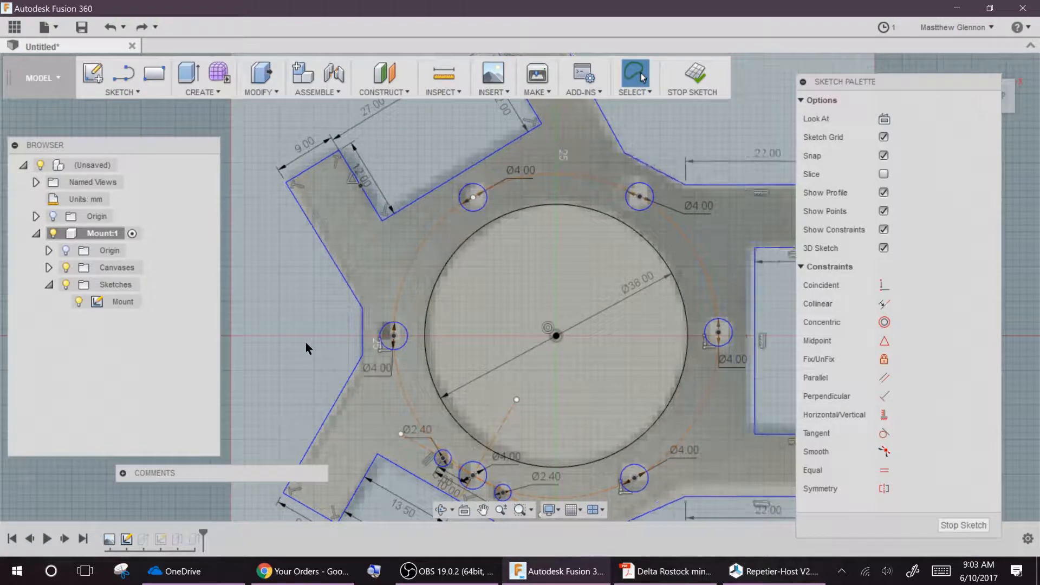
click(755, 149)
key(Delete)
click(747, 177)
scroll(747, 179, down, 3)
middle_drag(747, 178, 580, 166)
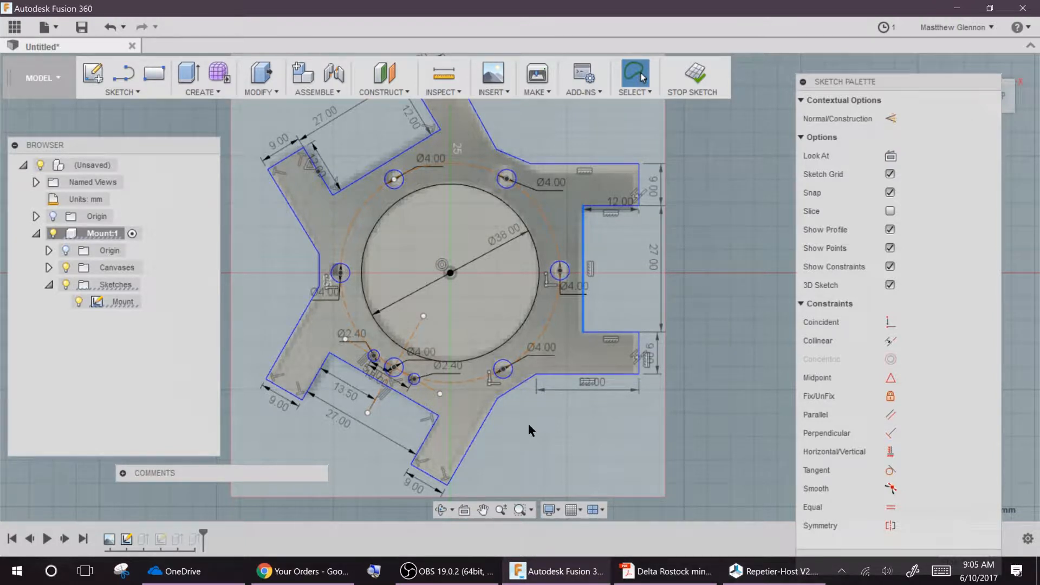
Dimension the lower-right, left and upper-right connecting edges between the brackets as 12 mm each.
key(d)
click(517, 386)
click(524, 395)
text(12)
key(Return)
click(319, 271)
click(296, 270)
text(12)
click(521, 161)
click(499, 161)
text(12)
key(Return)
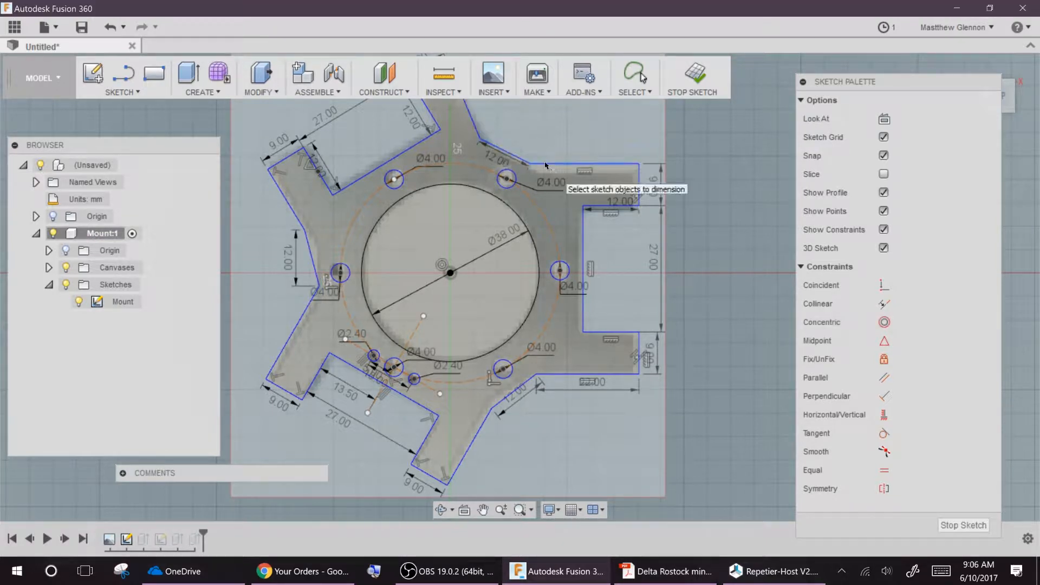
Adjust the right bracket and the connecting edges' corners to match the canvas image, and finish the sketch.
key(Escape)
drag(559, 164, 558, 168)
drag(492, 409, 489, 410)
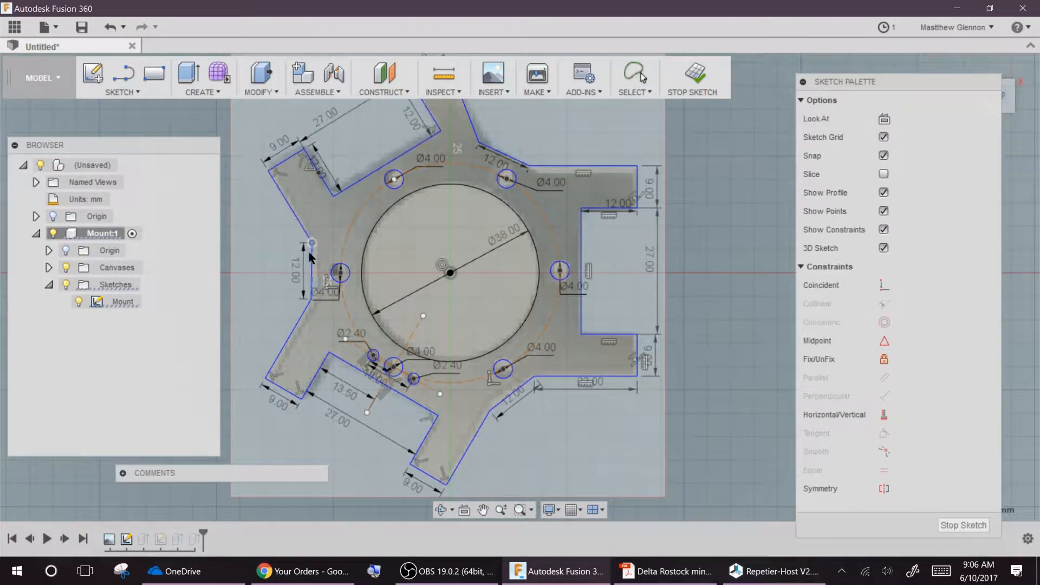
click(309, 256)
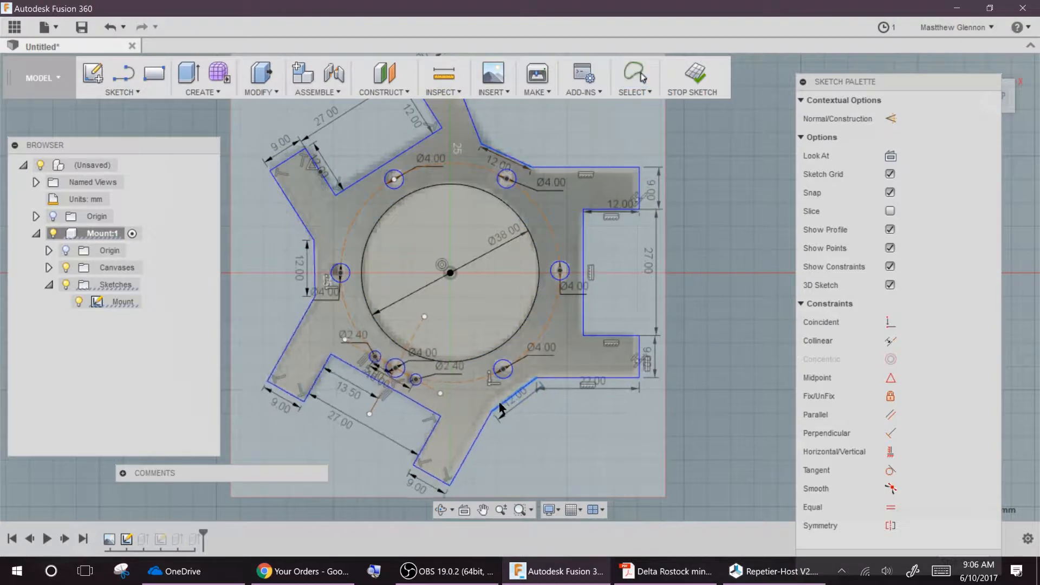
click(709, 93)
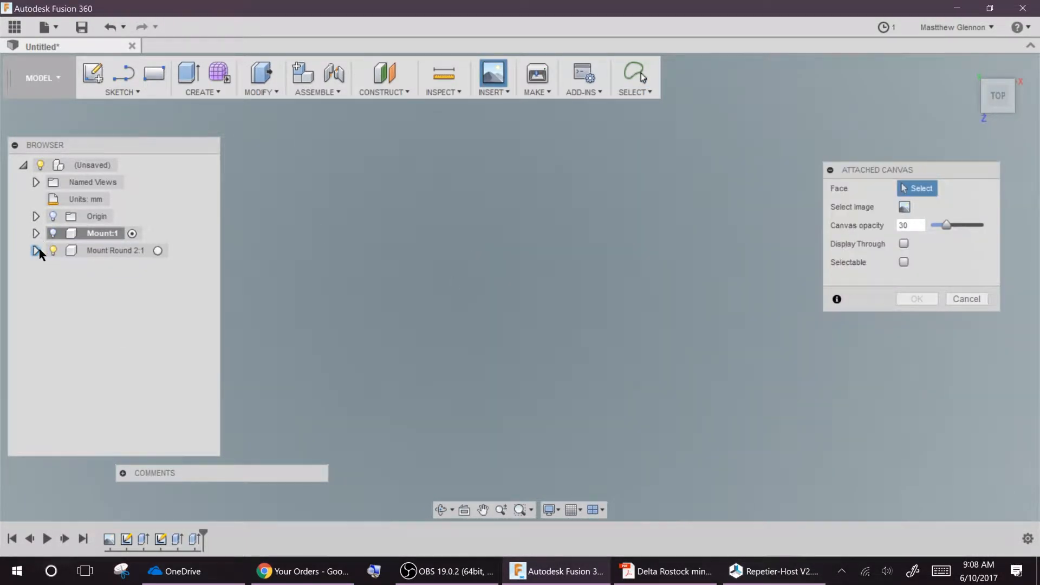
Attach the mounting head image as a canvas on the XZ plane of Mount Round 2, with X distance -0.55 mm.
click(36, 250)
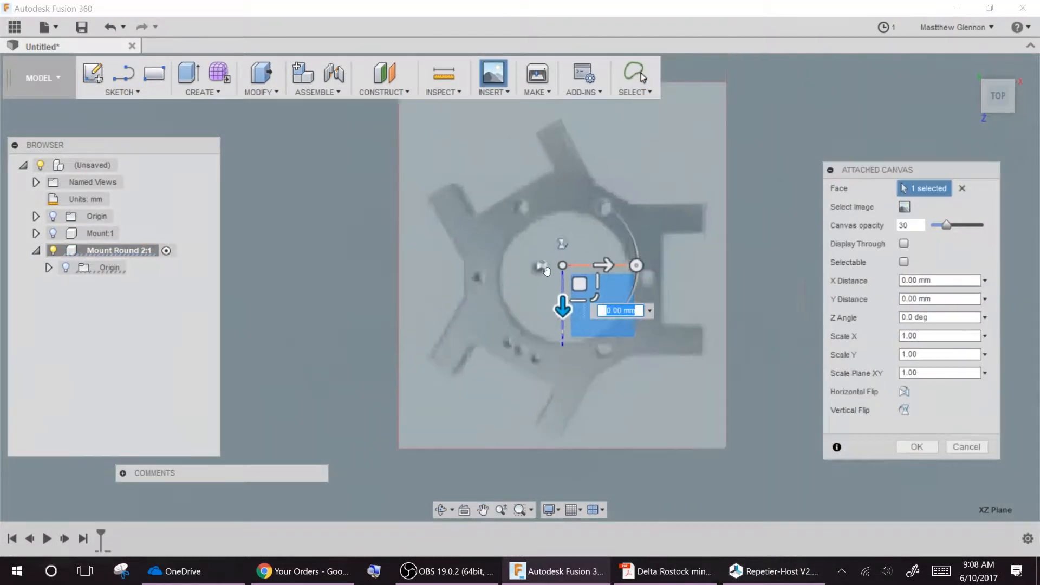
scroll(546, 270, down, 2)
scroll(969, 286, down, 1)
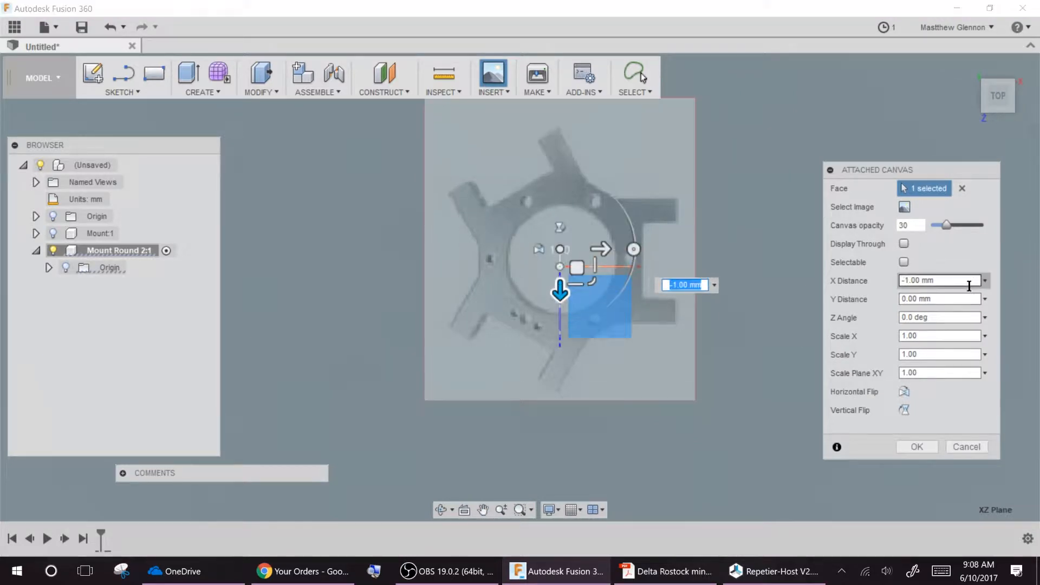
scroll(949, 281, up, 1)
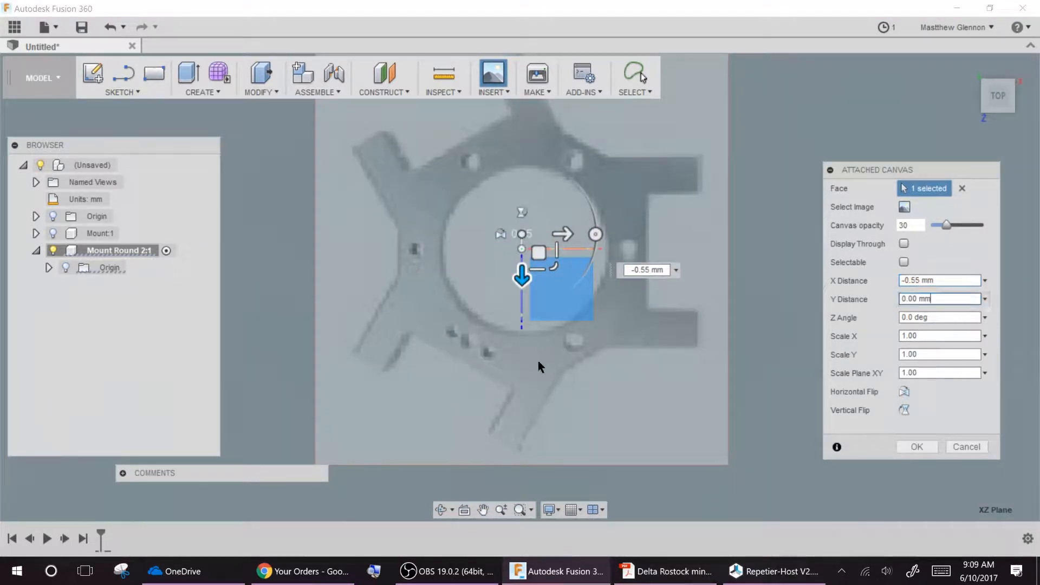
key(Return)
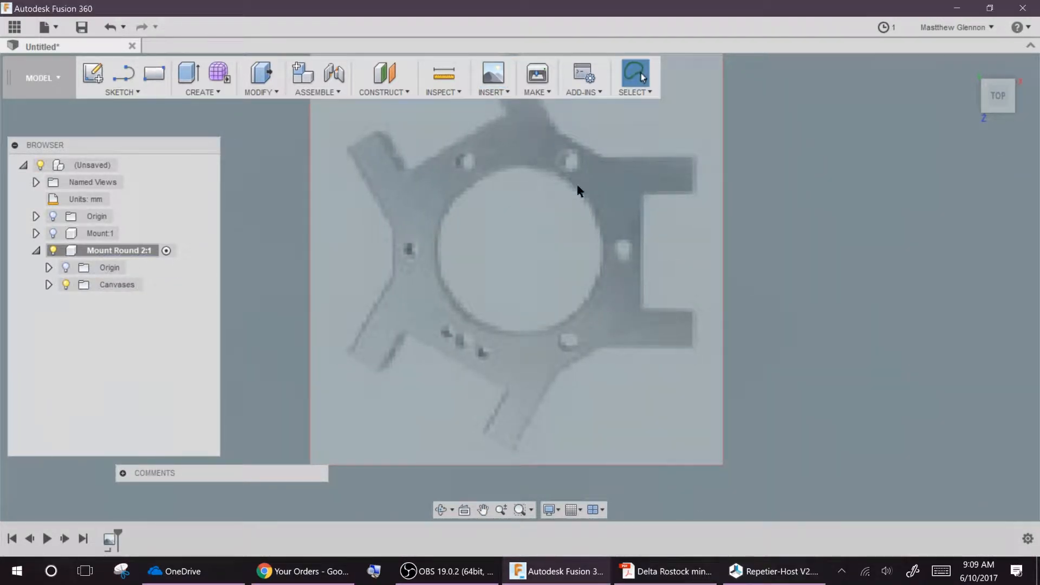
Calibrate the new canvas using the corner of the right bracket's upper arm as a reference point.
right_click(139, 302)
click(195, 340)
click(693, 193)
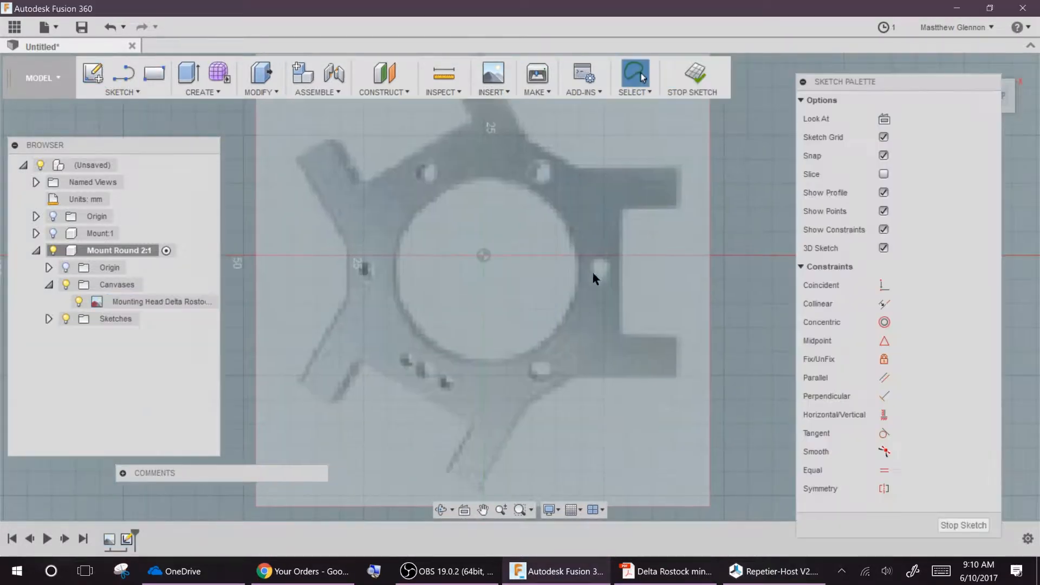
Sketch a circle for the central hole, centre it on the origin and resize it to the hole in the canvas image.
click(122, 93)
click(238, 158)
click(402, 188)
key(Escape)
drag(401, 188, 483, 253)
drag(484, 133, 480, 167)
Edit the canvas and shift it about 3 mm through its X distance, lining up its central hole with the circle.
click(49, 319)
click(49, 319)
right_click(125, 297)
click(164, 320)
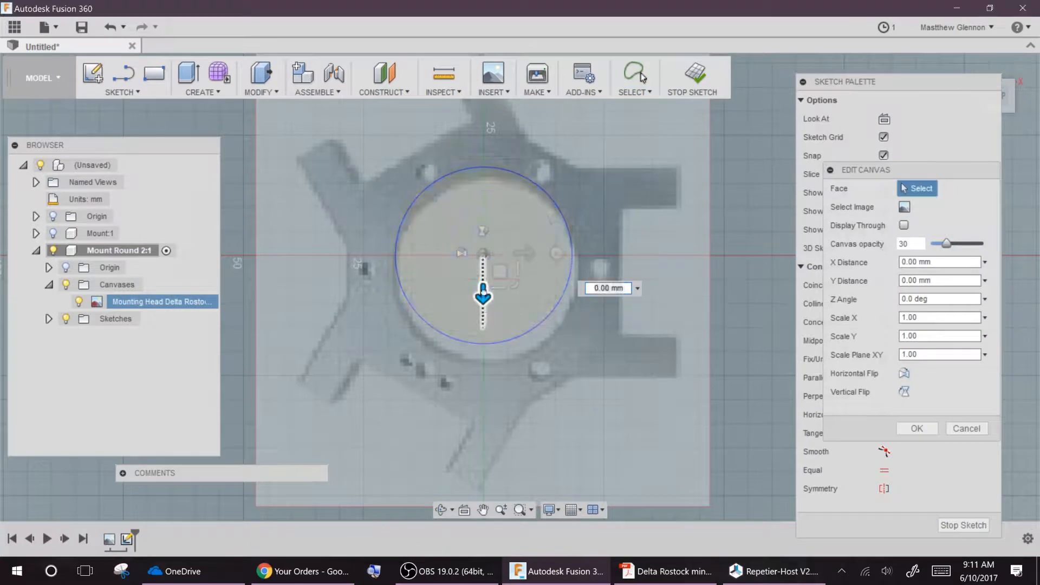
drag(483, 296, 482, 271)
click(911, 262)
key(BackSpace)
key(BackSpace)
key(BackSpace)
text(3.0)
Set the canvas's Y distance to -0.05 mm and accept the edit.
click(916, 280)
key(BackSpace)
key(BackSpace)
key(BackSpace)
text(-0.05)
key(Return)
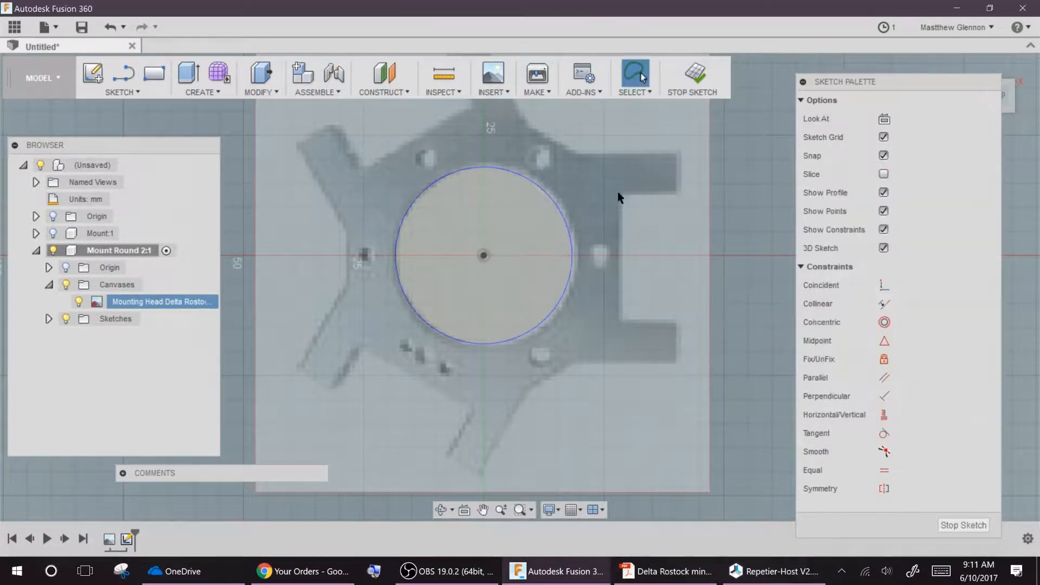
Offset the central circle outward by 5 mm, and add a second offset circle reaching the body's outer edge.
key(o)
text(5)
drag(457, 207, 446, 155)
key(Return)
click(477, 209)
key(o)
key(Return)
Convert both offset circles to construction geometry.
click(503, 190)
ctrl+click(515, 169)
right_click(515, 169)
click(514, 269)
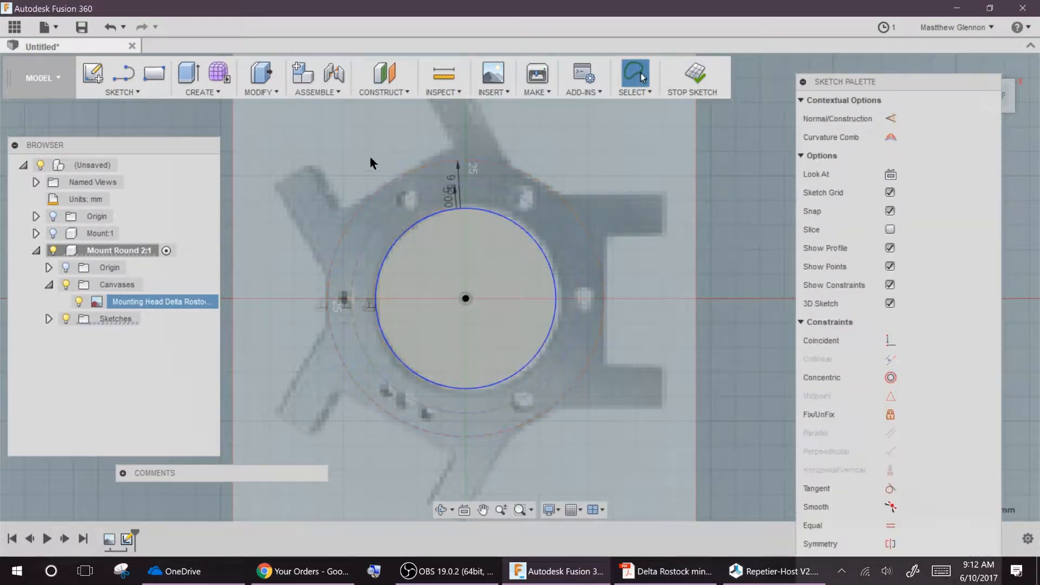
Sketch two overlapping rectangles over the right bracket and trim them into an open C-shaped profile.
click(155, 73)
click(675, 413)
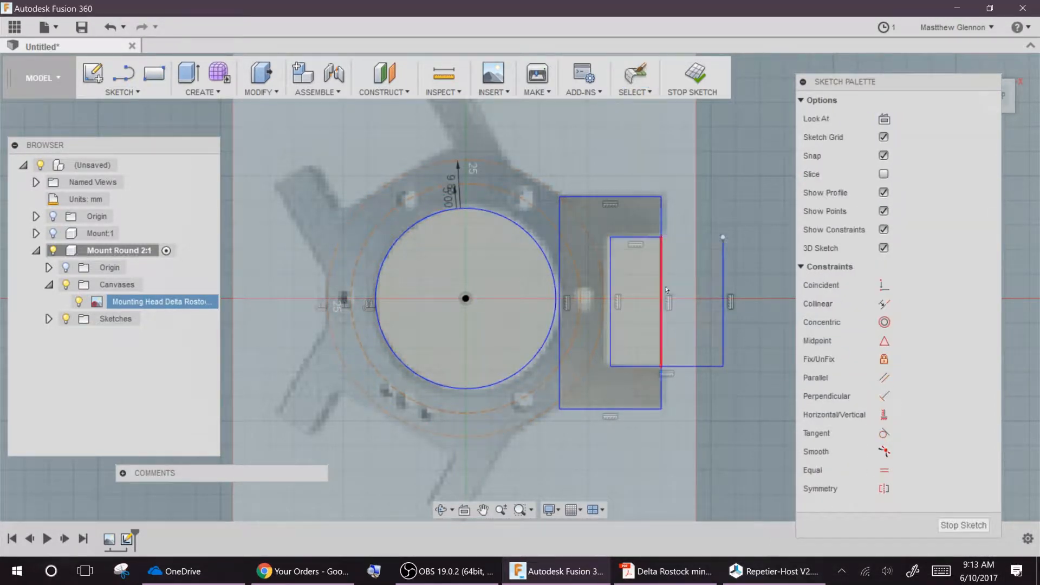
click(560, 221)
scroll(575, 401, up, 5)
click(524, 359)
Constrain the right bracket's notch base tangent to the outer construction circle.
scroll(532, 353, down, 4)
scroll(585, 275, up, 4)
click(577, 279)
ctrl+click(608, 279)
click(895, 488)
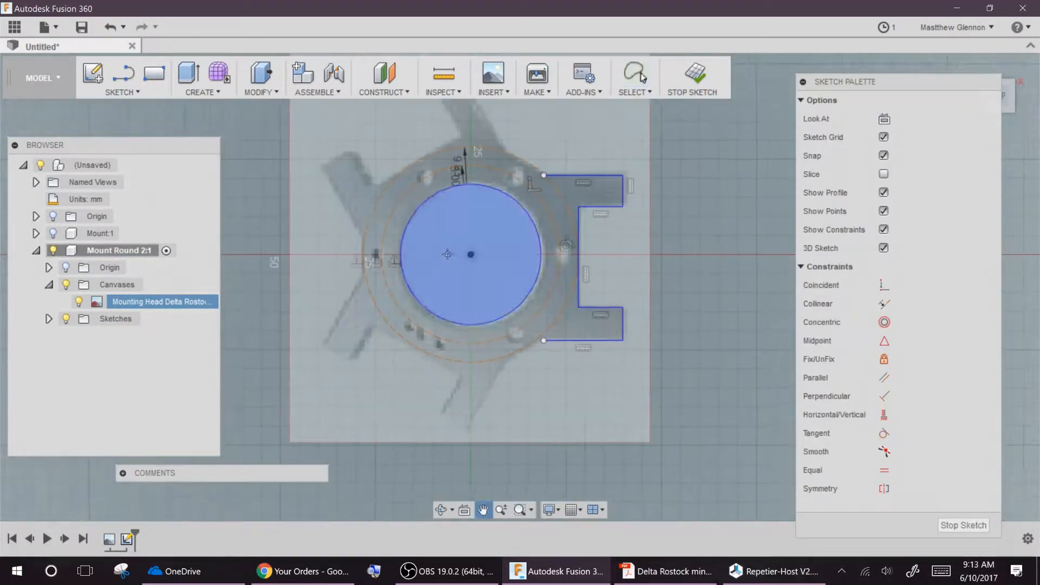
Draw horizontal and vertical construction lines through the origin across the canvas, and finish the sketch.
click(128, 76)
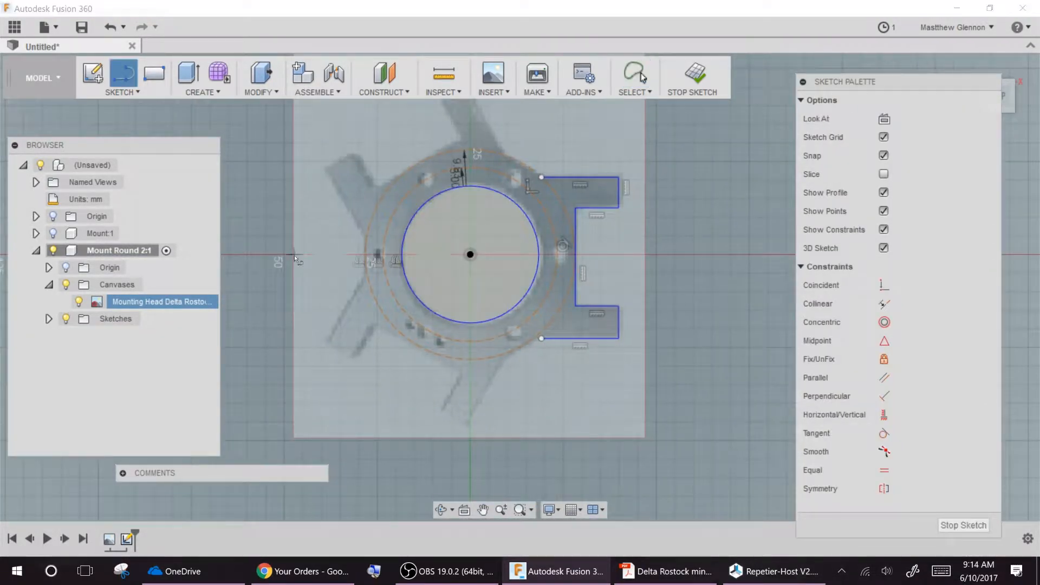
scroll(471, 255, down, 3)
click(488, 151)
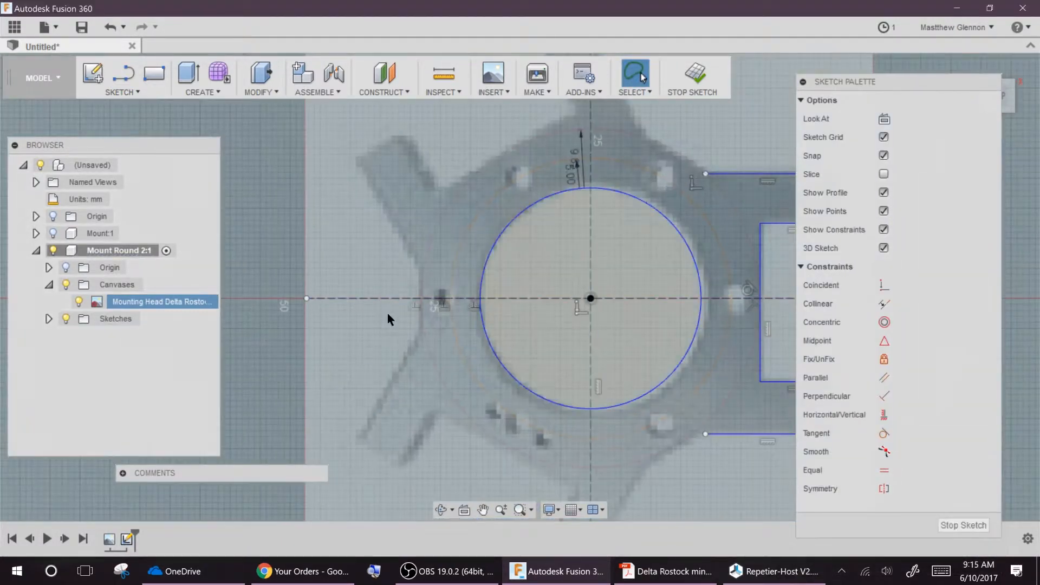
click(422, 304)
mouse_move(589, 440)
middle_down()
mouse_move(483, 373)
mouse_move(473, 184)
mouse_move(596, 140)
middle_up()
click(697, 76)
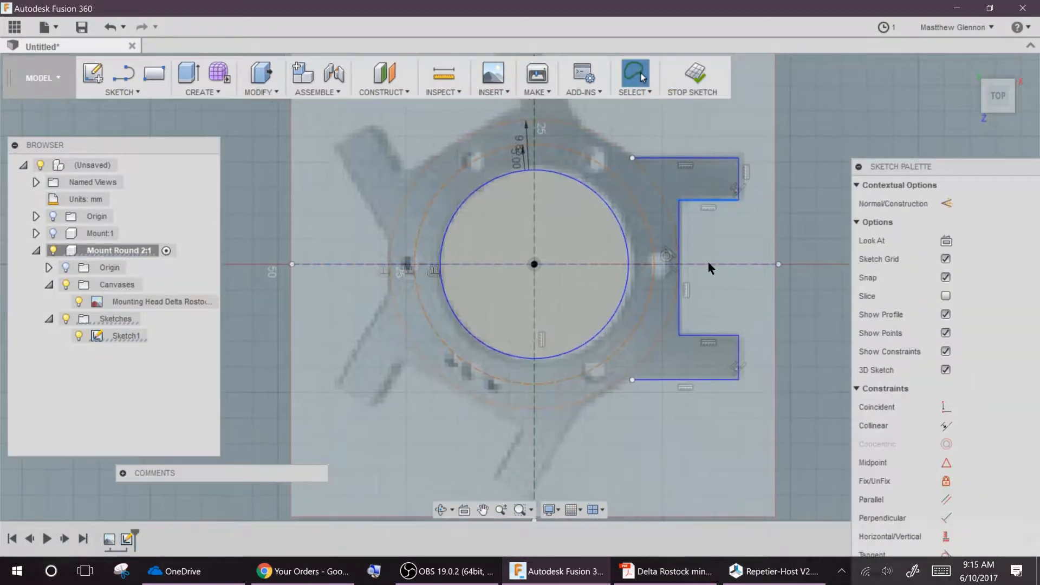
Dimension the right notch as 27 mm wide, with its upper edge 13.5 mm from the horizontal construction line.
click(728, 200)
click(723, 232)
key(Return)
click(680, 255)
click(701, 238)
text(27)
key(Return)
double_click(716, 233)
Dimension the width of the right bracket's upper arm as 9 mm.
click(750, 178)
text(9)
key(Return)
Dimension the depth of the right bracket's notch as 12 mm.
click(722, 333)
click(725, 314)
text(120)
key(Return)
key(Escape)
double_click(725, 307)
text(12)
key(Return)
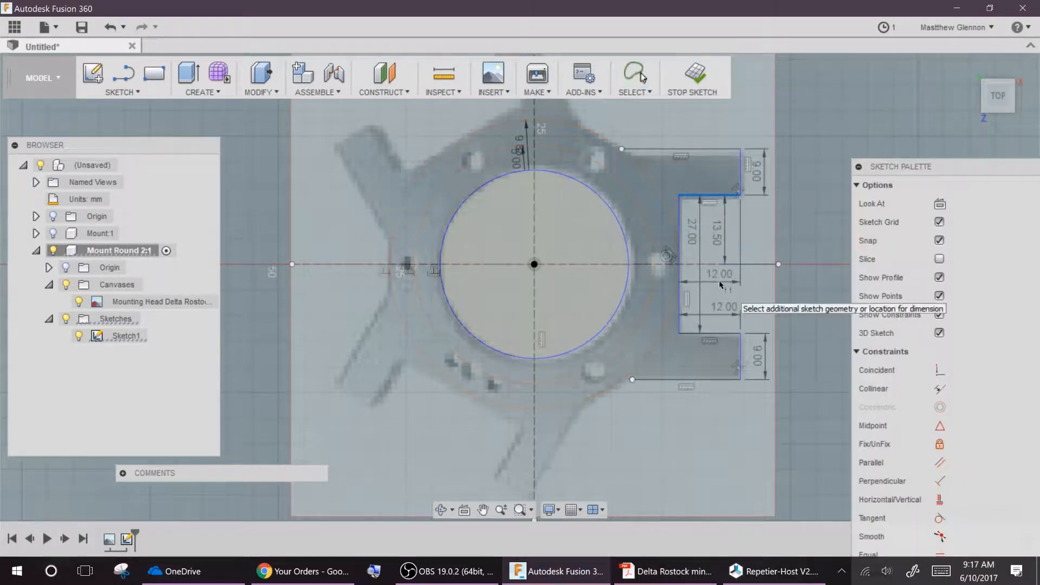
Set the width of the right bracket's notch to 26 mm.
click(740, 360)
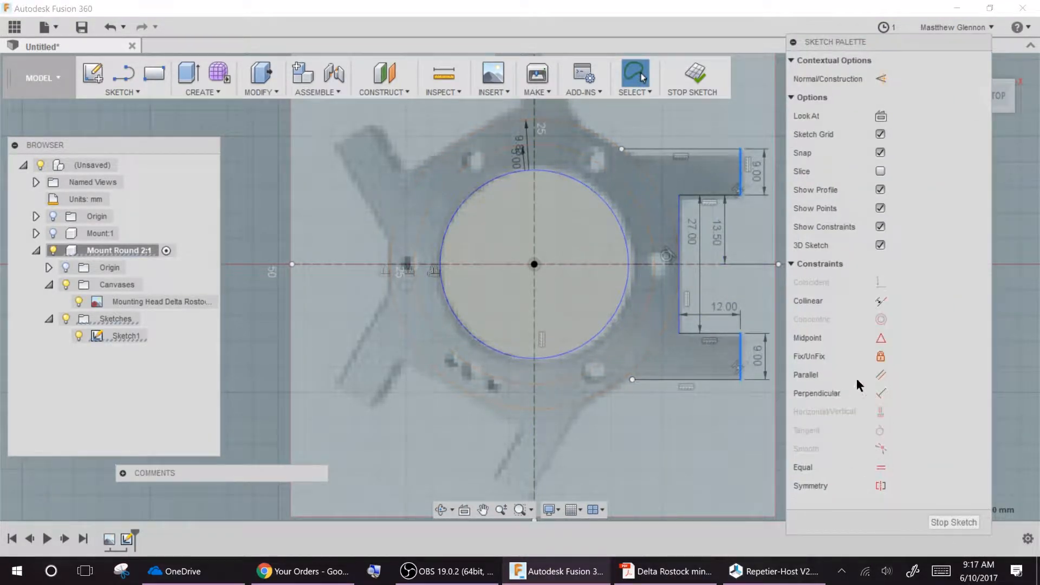
scroll(558, 208, up, 2)
scroll(557, 209, down, 4)
click(660, 167)
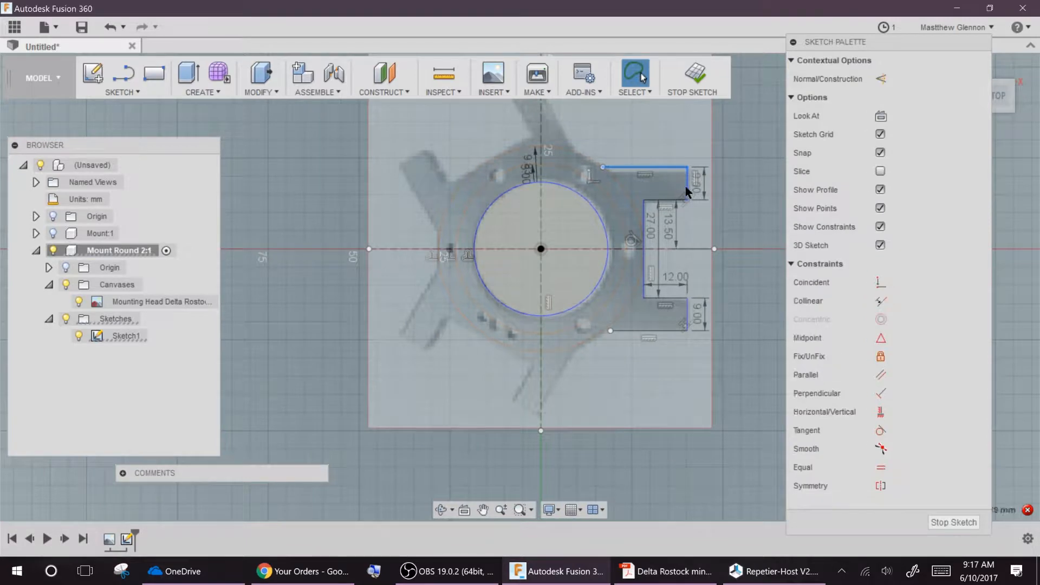
click(648, 333)
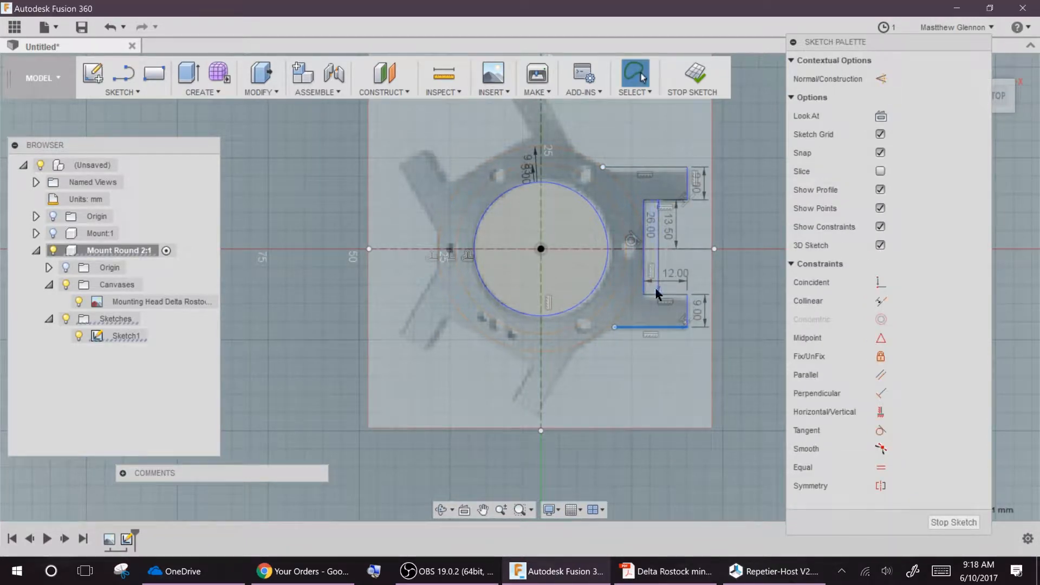
Set the distance from the notch's upper edge to the horizontal construction line to 26/2 mm.
scroll(732, 184, up, 5)
click(592, 144)
scroll(593, 270, down, 1)
double_click(592, 279)
text(26/2)
key(Return)
scroll(523, 333, down, 2)
double_click(577, 303)
key(Return)
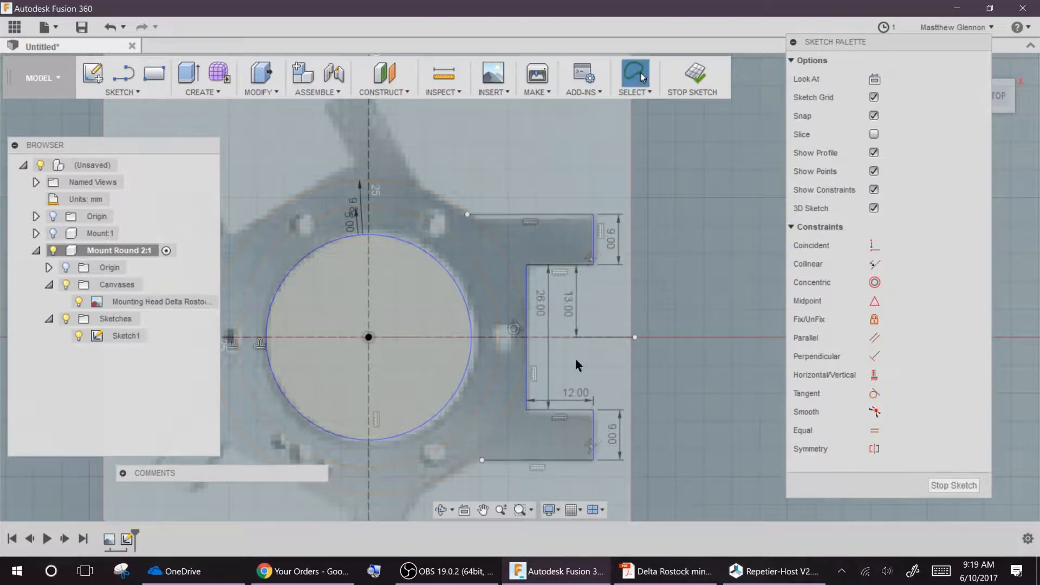
Circular-pattern the right bracket's outline fully around the sketch centre.
scroll(484, 375, down, 2)
ctrl+click(562, 278)
click(122, 92)
click(136, 430)
middle_drag(356, 329, 478, 283)
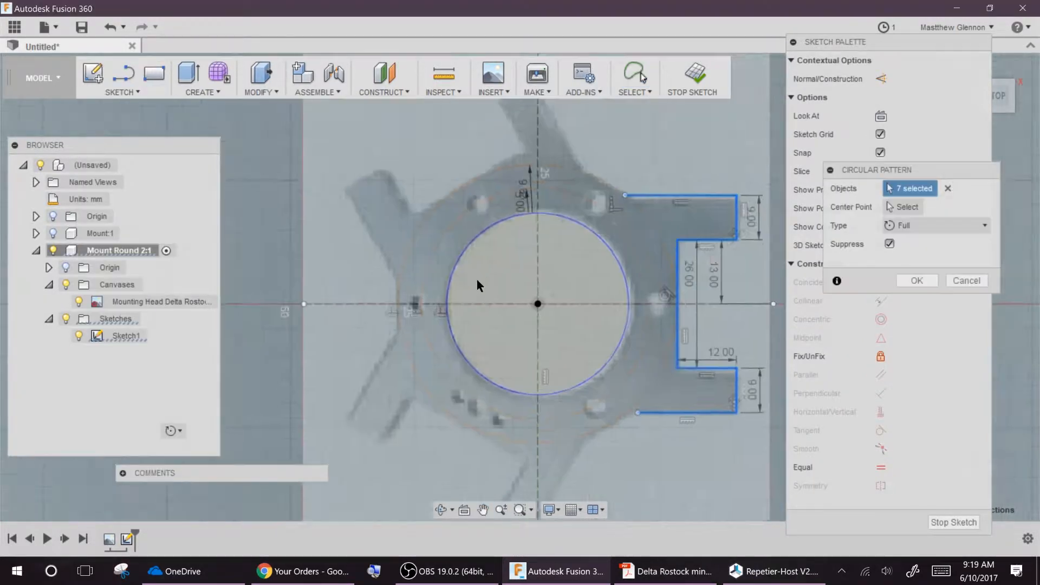
click(917, 207)
click(515, 296)
key(Return)
Draw lines joining the open ends of the three neighbouring bracket outlines to close the mount's perimeter.
scroll(460, 267, up, 4)
click(379, 286)
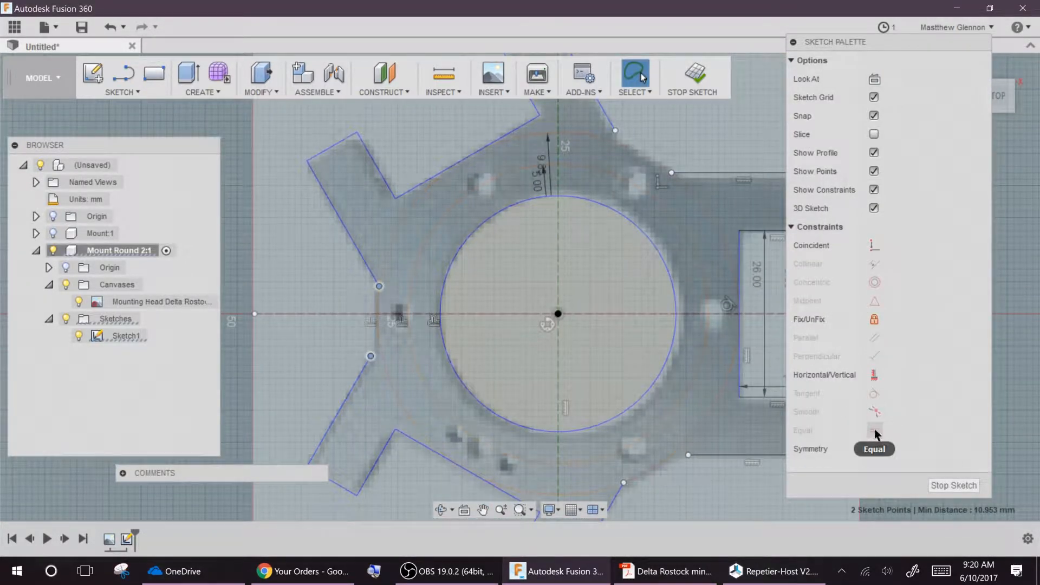
click(124, 74)
click(379, 286)
click(370, 356)
click(615, 130)
click(672, 172)
click(688, 455)
click(623, 483)
key(Escape)
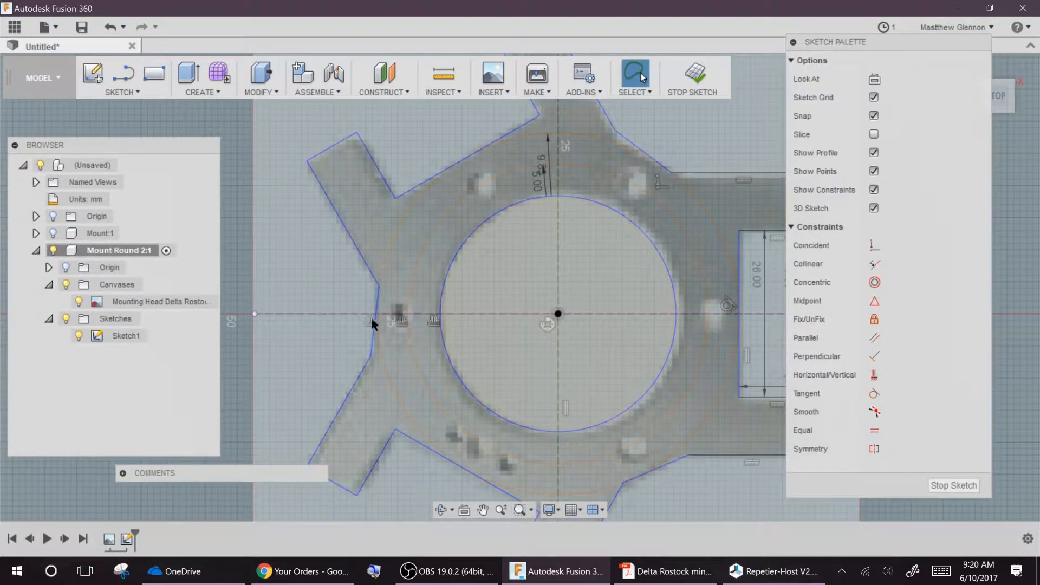
Delete the geometric constraint beside the right notch's inner edge.
click(881, 467)
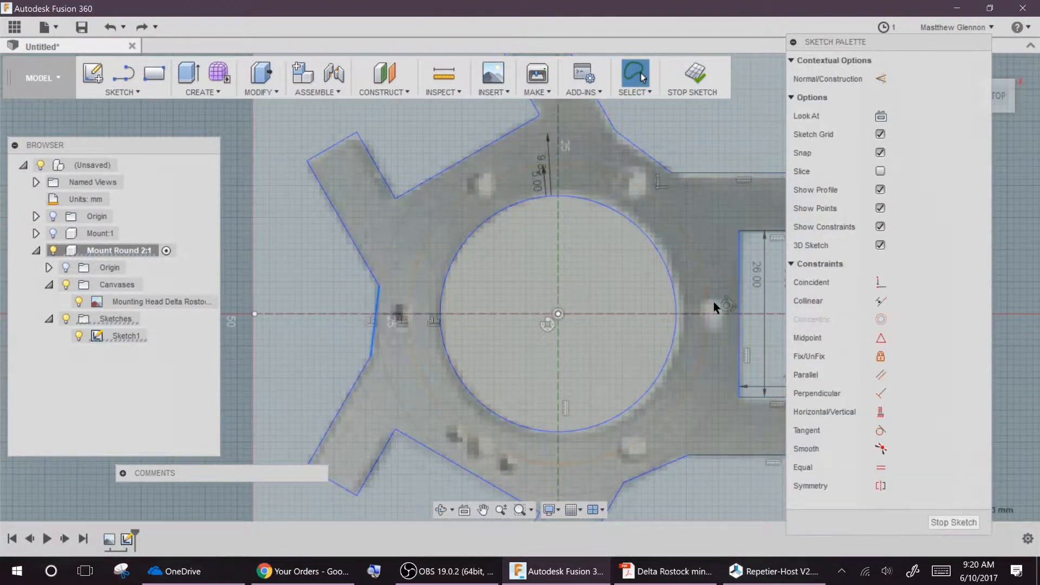
click(880, 448)
scroll(738, 314, up, 5)
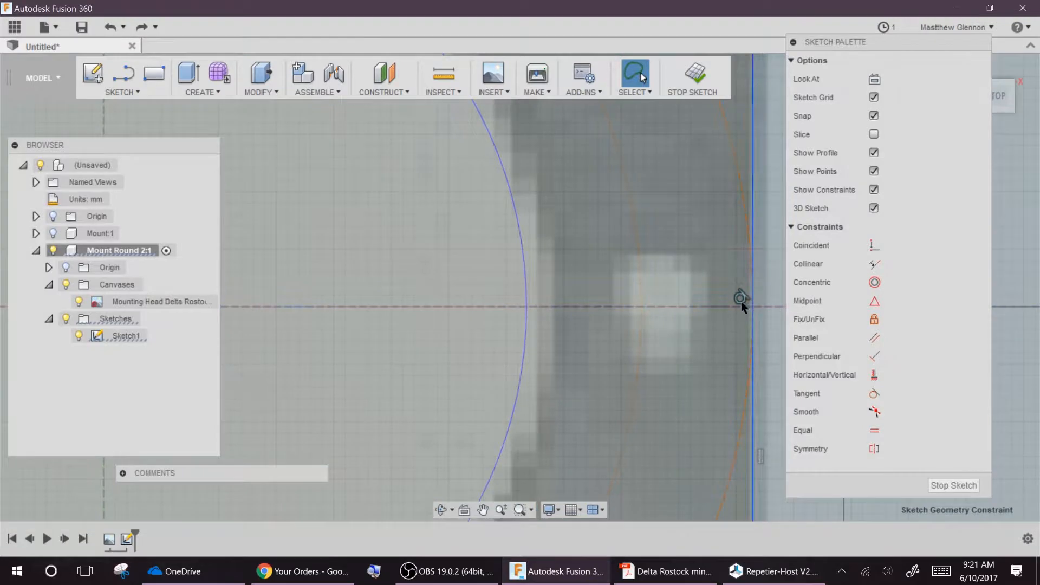
key(Delete)
Straighten the left connecting line with a Parallel constraint.
scroll(737, 318, down, 5)
key(Escape)
click(875, 338)
click(396, 324)
click(566, 325)
key(Escape)
click(400, 316)
scroll(401, 332, down, 2)
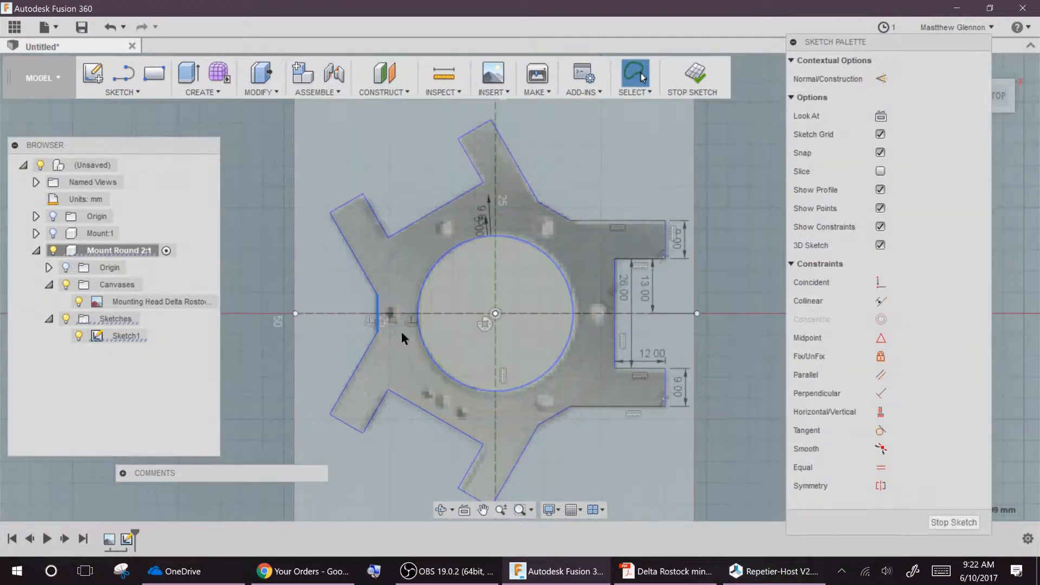
scroll(402, 333, up, 4)
click(423, 326)
key(Escape)
click(874, 246)
scroll(398, 287, down, 2)
click(665, 157)
scroll(694, 200, up, 2)
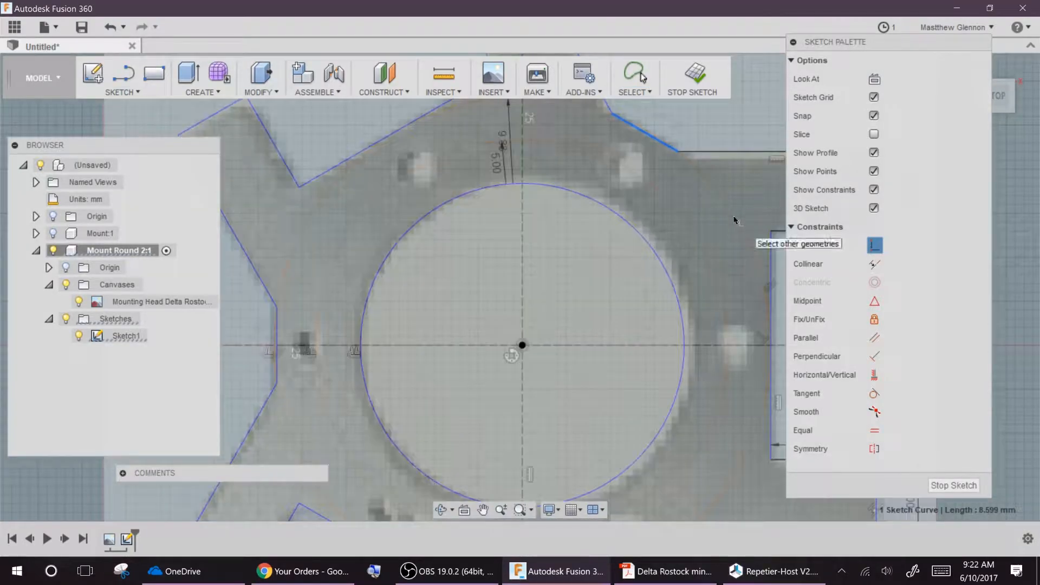
scroll(604, 254, down, 4)
scroll(425, 295, up, 3)
key(d)
click(474, 326)
key(Escape)
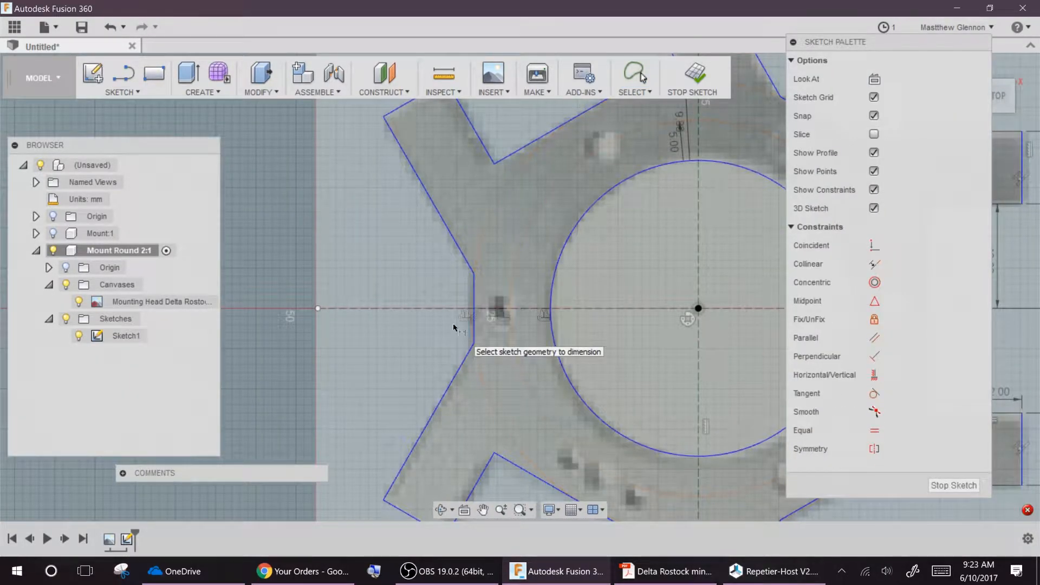
key(Escape)
Draw a 4 mm circle at the right mounting hole, centred on the horizontal construction line.
scroll(452, 314, down, 3)
scroll(623, 325, up, 2)
click(123, 92)
mouse_move(122, 158)
click(212, 164)
click(514, 251)
text(4)
key(Return)
key(Escape)
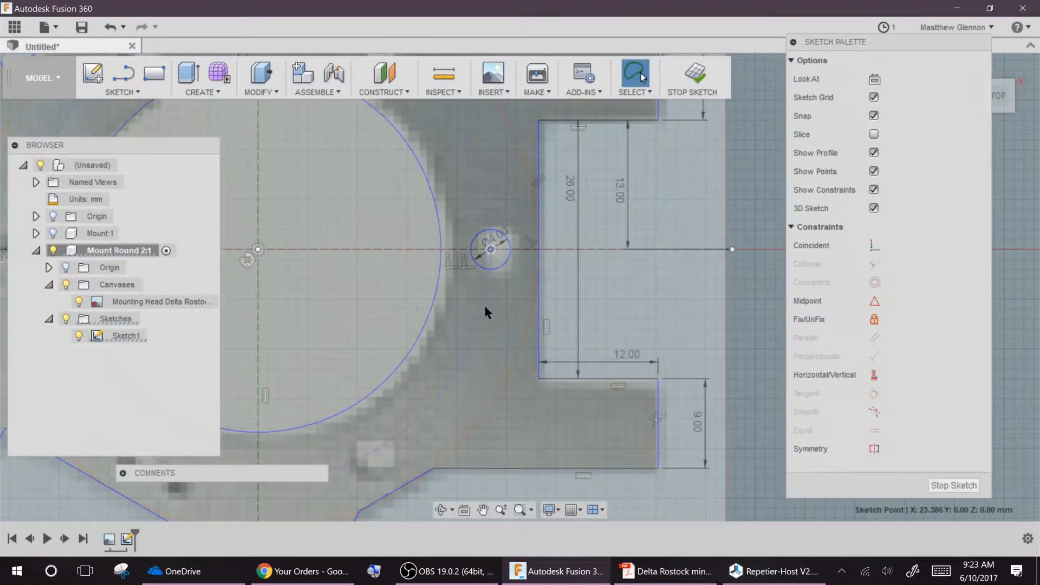
Draw a 4 mm circle at the lower-right mounting hole on the inner construction circle.
shift+middle_drag(485, 306, 430, 207)
drag(888, 42, 868, 104)
click(998, 96)
middle_drag(464, 187, 595, 107)
scroll(585, 152, down, 1)
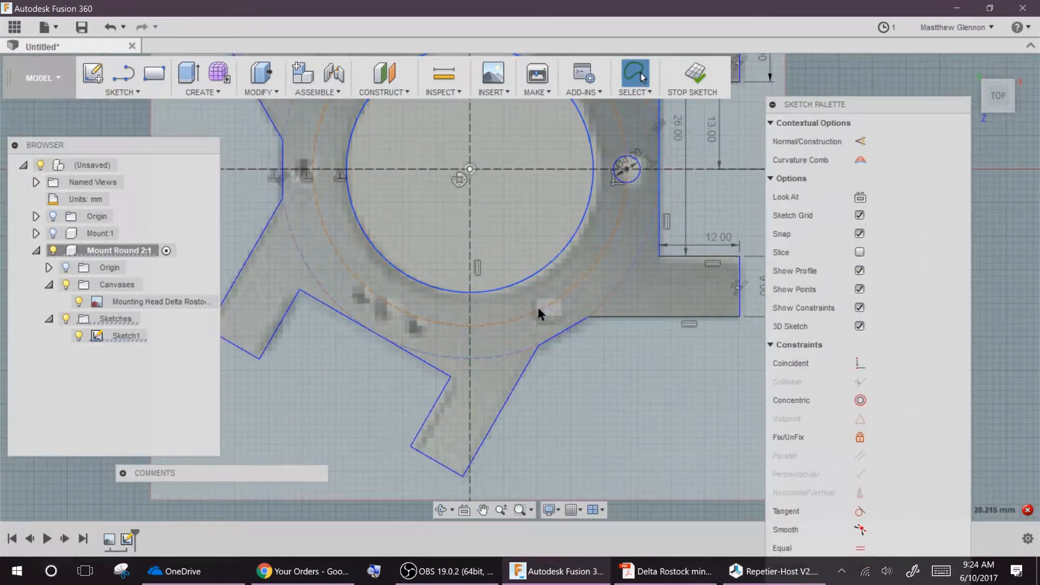
click(123, 92)
click(212, 164)
click(548, 305)
text(4)
key(Return)
Draw a 4 mm circle at the left mounting hole, where the inner construction circle crosses the horizontal construction line.
click(122, 92)
click(212, 164)
click(313, 169)
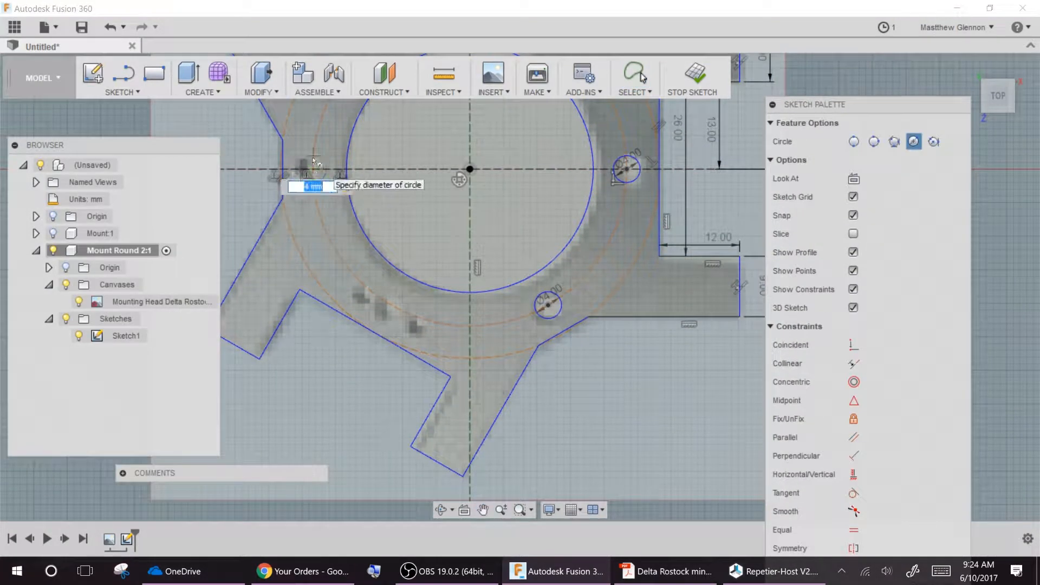
key(Return)
Add 4 mm circles at the upper-left and upper-right mounting holes on the inner construction circle.
scroll(468, 476, down, 3)
scroll(515, 146, up, 2)
right_click(469, 246)
click(469, 205)
click(380, 204)
text(4)
key(Return)
right_click(525, 204)
click(526, 163)
click(523, 204)
text(4)
key(Return)
Draw a slanted line past the three small holes, alongside the lower-left notch's inner edge.
scroll(509, 216, down, 2)
scroll(443, 303, up, 3)
click(123, 73)
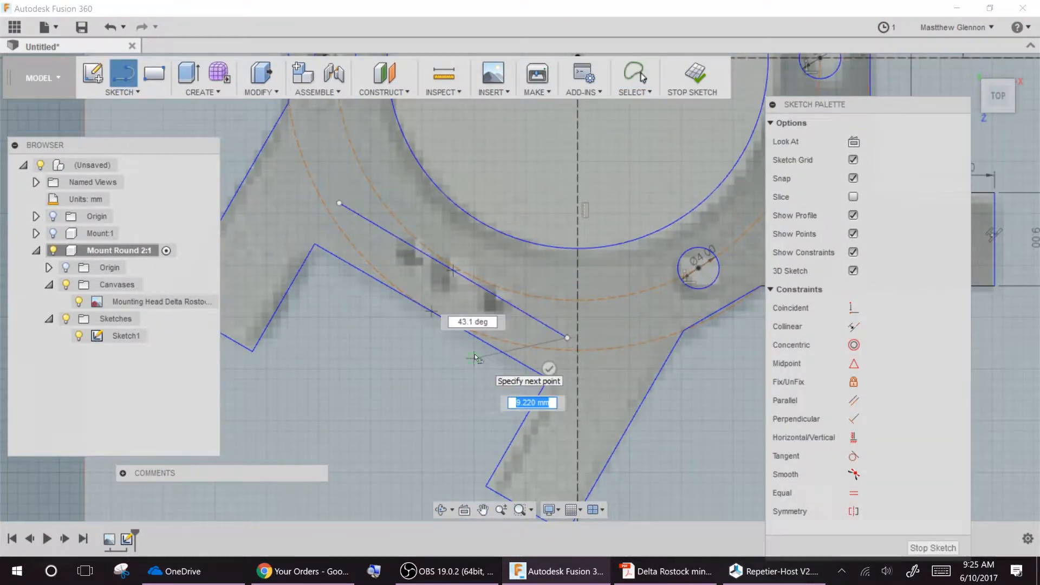
key(Escape)
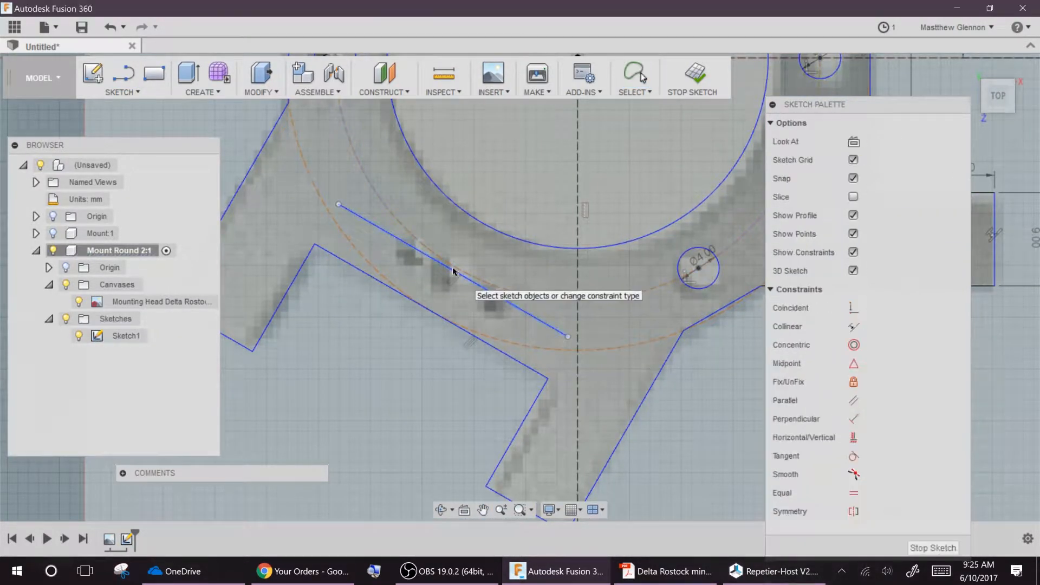
Draw a 4 mm circle centred at the middle of the slanted line.
click(123, 92)
click(455, 268)
text(4)
key(Return)
Draw two 2.4 mm circles on the slanted line, one on each side of its 4 mm circle.
right_click(496, 291)
click(492, 249)
click(538, 315)
text(2.4)
key(Return)
right_click(385, 223)
click(387, 182)
click(375, 221)
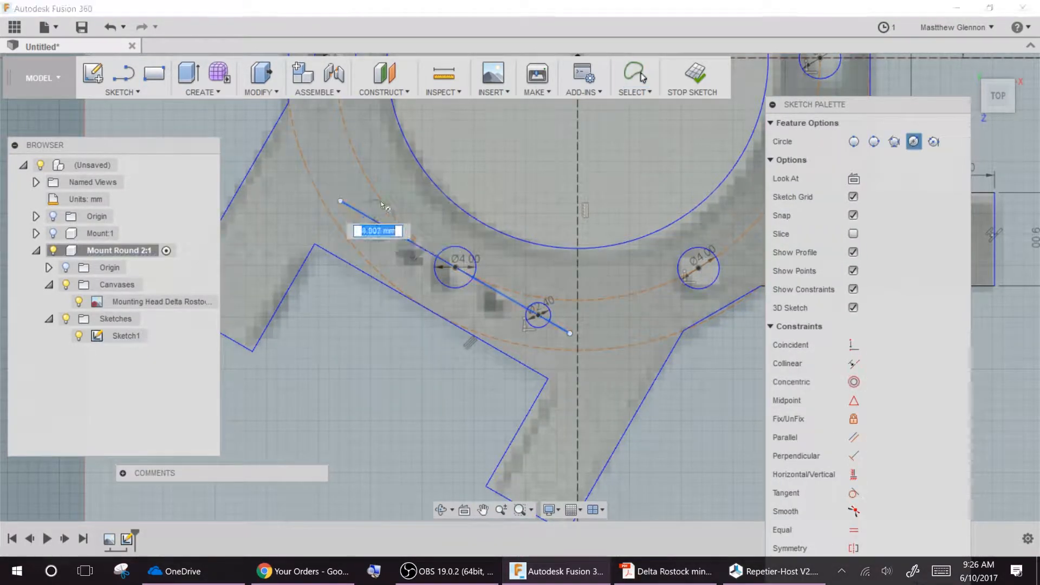
text(2.4)
key(Return)
scroll(414, 319, up, 2)
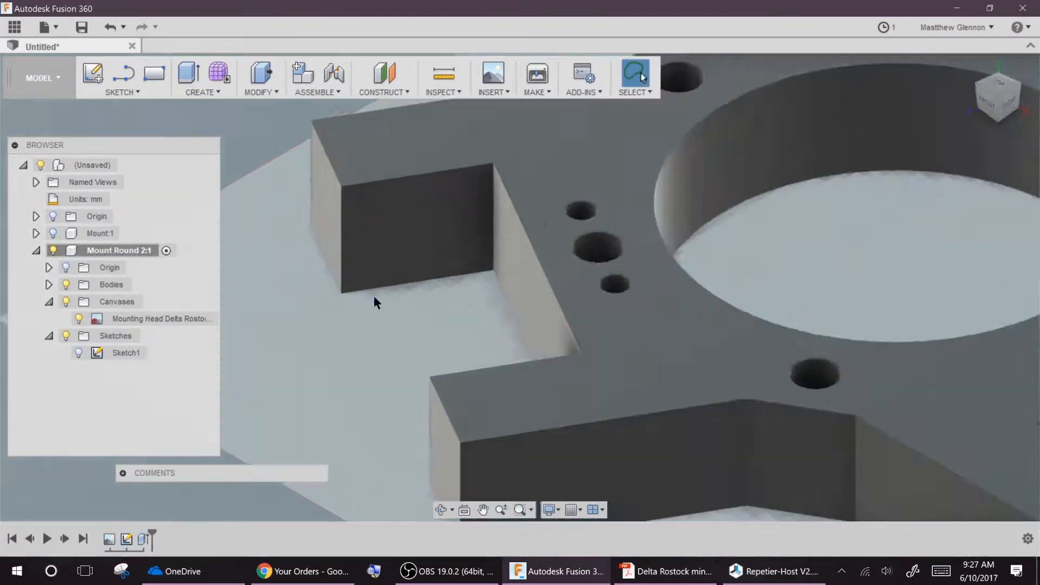
Draw a vertical line through the middle of the notch's inner face, extending past both edges.
scroll(374, 297, down, 5)
shift+middle_drag(374, 297, 438, 447)
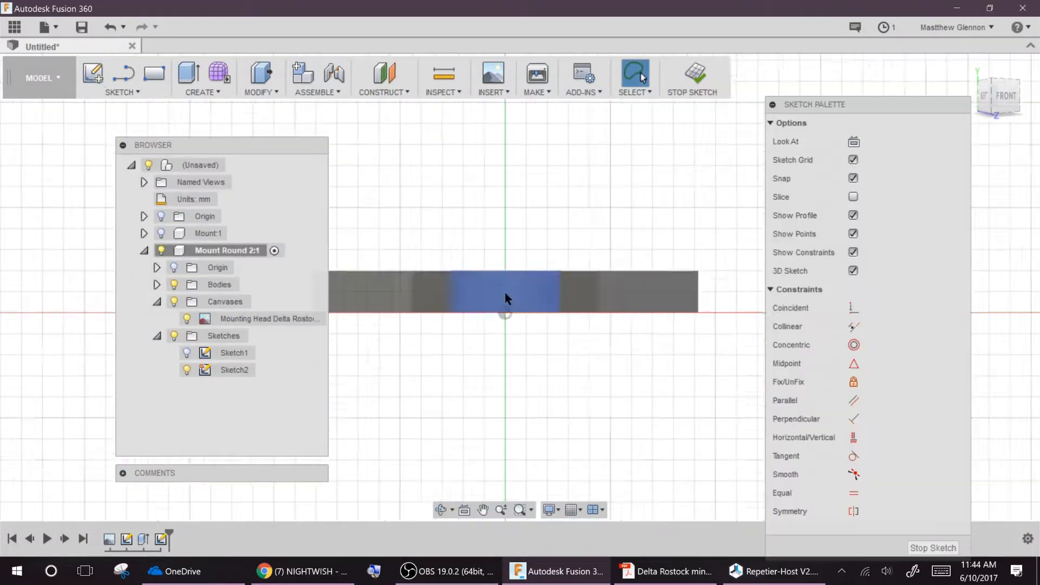
click(497, 176)
click(497, 406)
key(Escape)
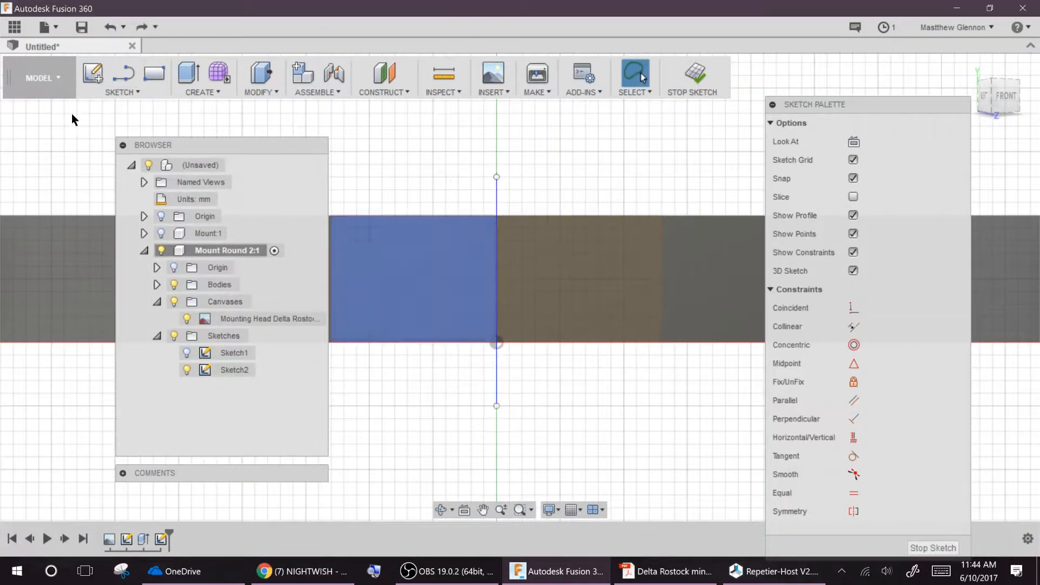
Hide the mount's bodies and open Sketch1 for editing.
click(174, 285)
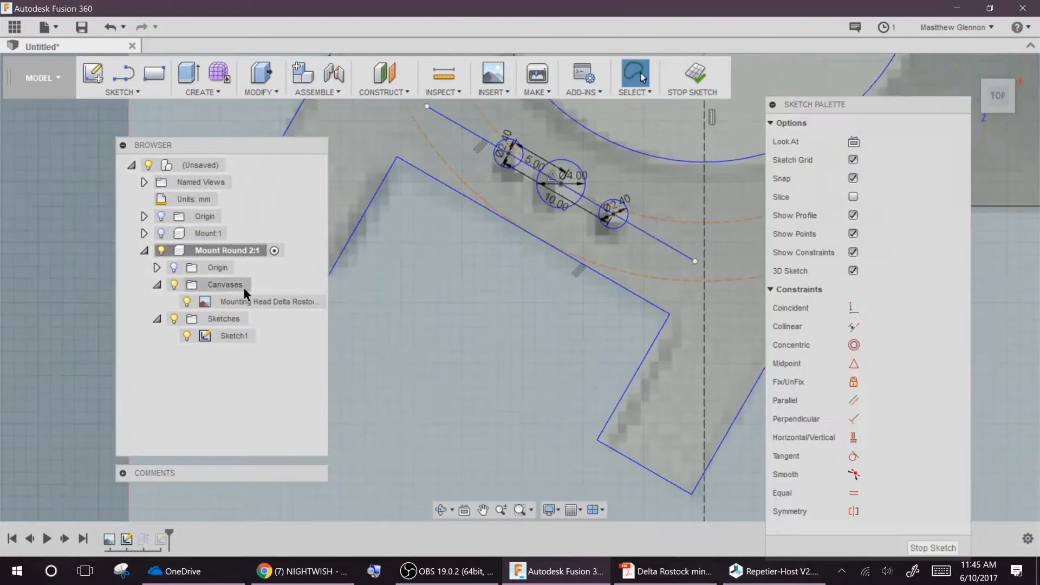
click(156, 302)
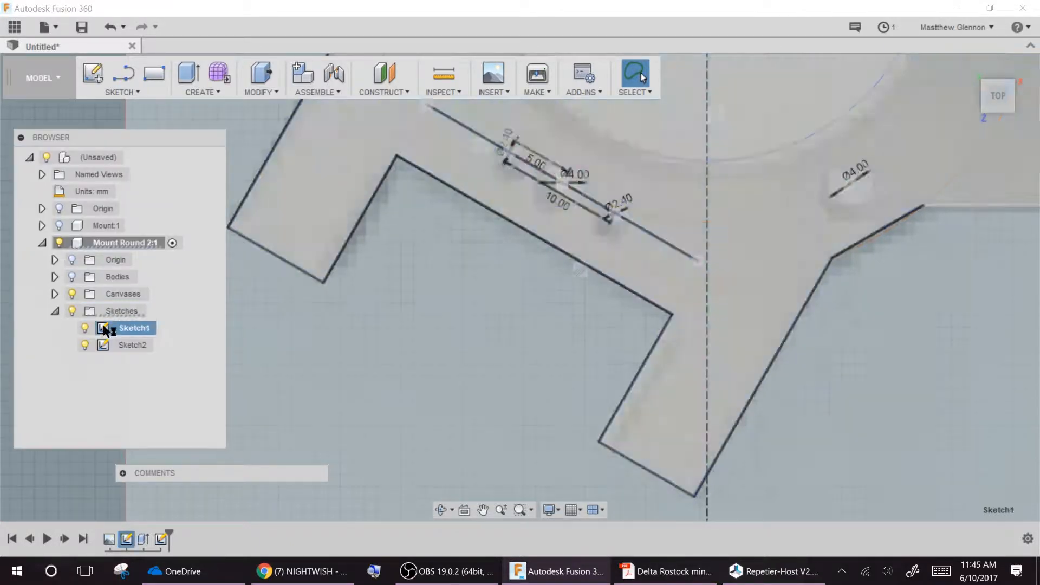
double_click(109, 328)
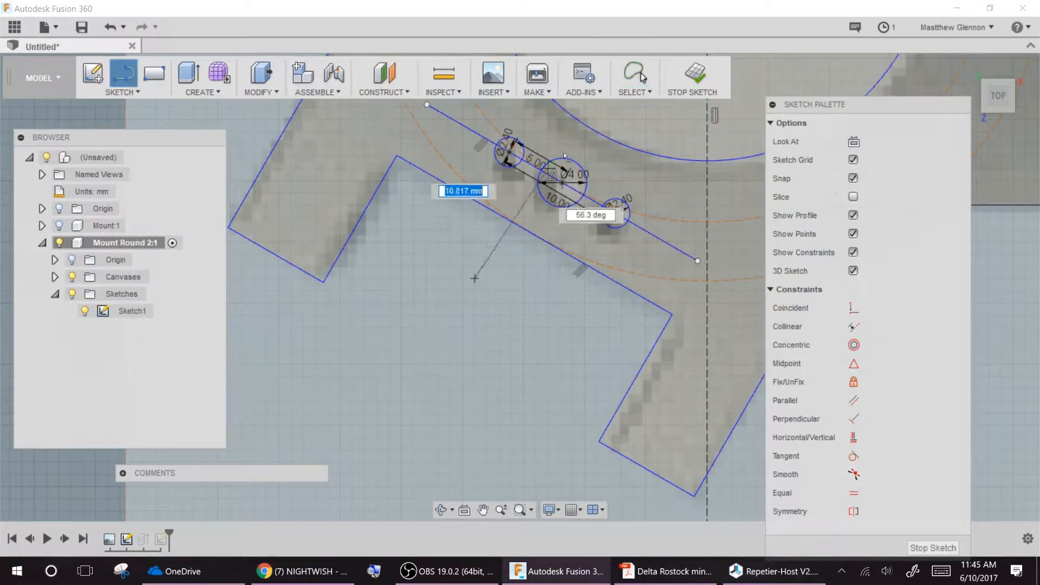
Add a construction line through the 4 mm circle between the small holes, perpendicular to the notch's inner edge.
click(531, 231)
click(854, 419)
click(523, 229)
scroll(475, 203, down, 1)
click(854, 418)
click(536, 238)
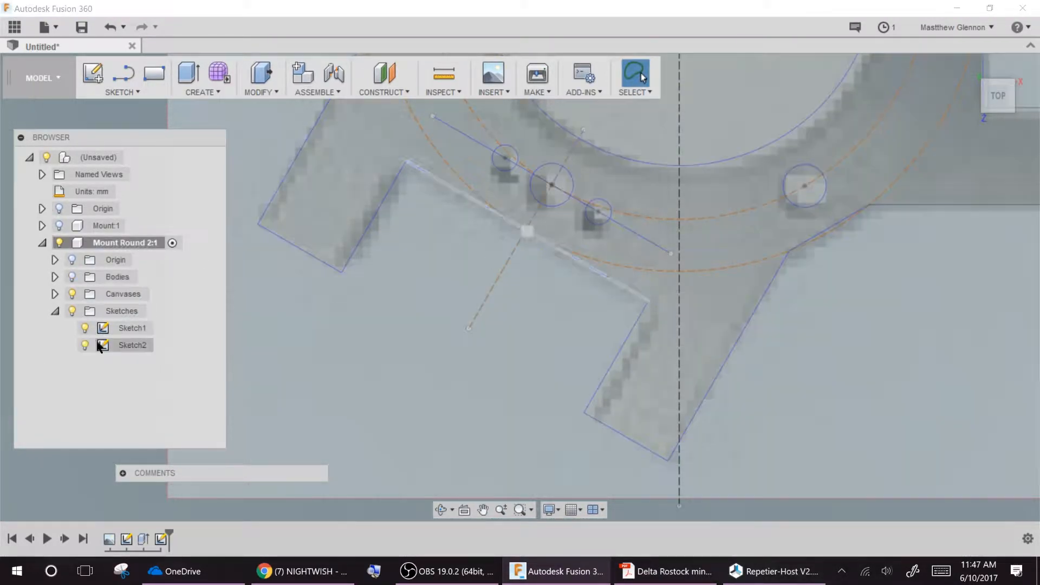
Open Sketch2 and make its vertical line coincident with the point where the construction line meets the notch edge.
double_click(125, 345)
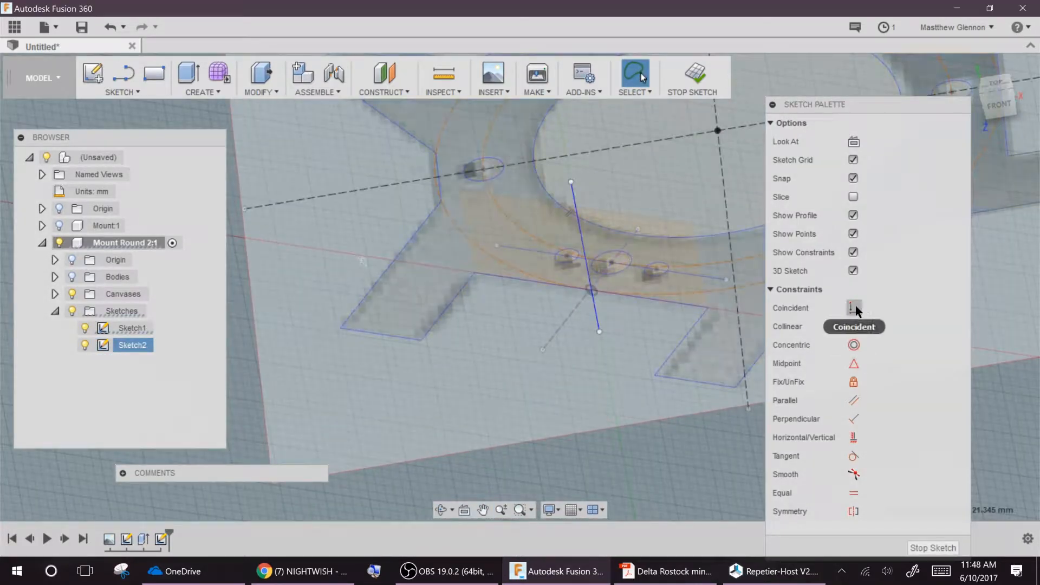
click(855, 309)
scroll(541, 321, up, 4)
click(564, 325)
middle_drag(590, 309, 509, 341)
click(999, 103)
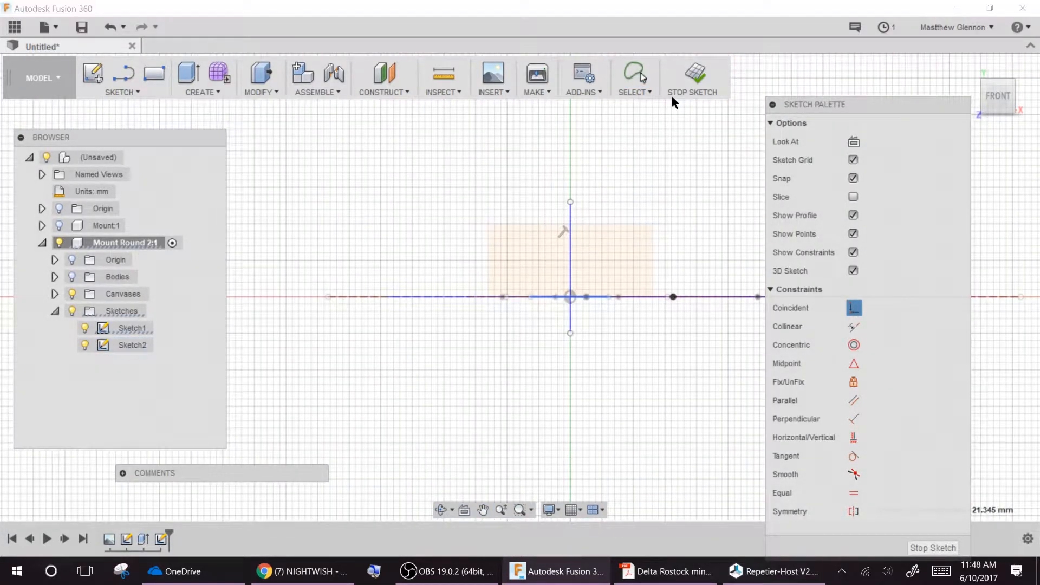
right_click(570, 239)
click(569, 216)
Draw a 2.4 mm circle on the notch face beside the vertical line.
middle_drag(540, 336, 523, 371)
scroll(523, 371, up, 1)
click(122, 91)
mouse_move(121, 159)
click(249, 159)
scroll(516, 255, up, 8)
click(528, 328)
text(2.4)
key(Return)
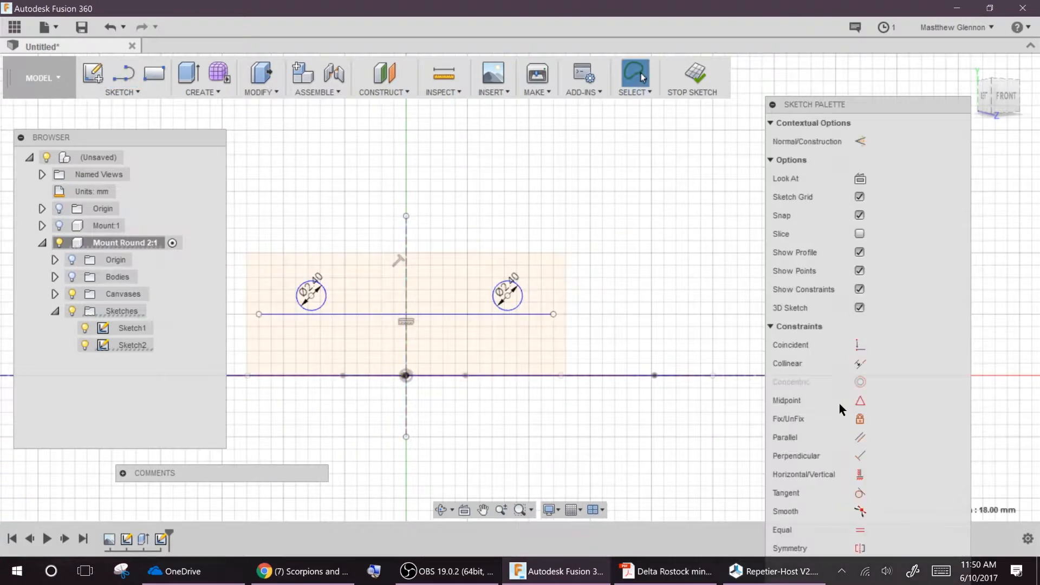
Apply a Midpoint constraint to the horizontal line and make both 2.4 mm circle centres coincident with it.
click(860, 400)
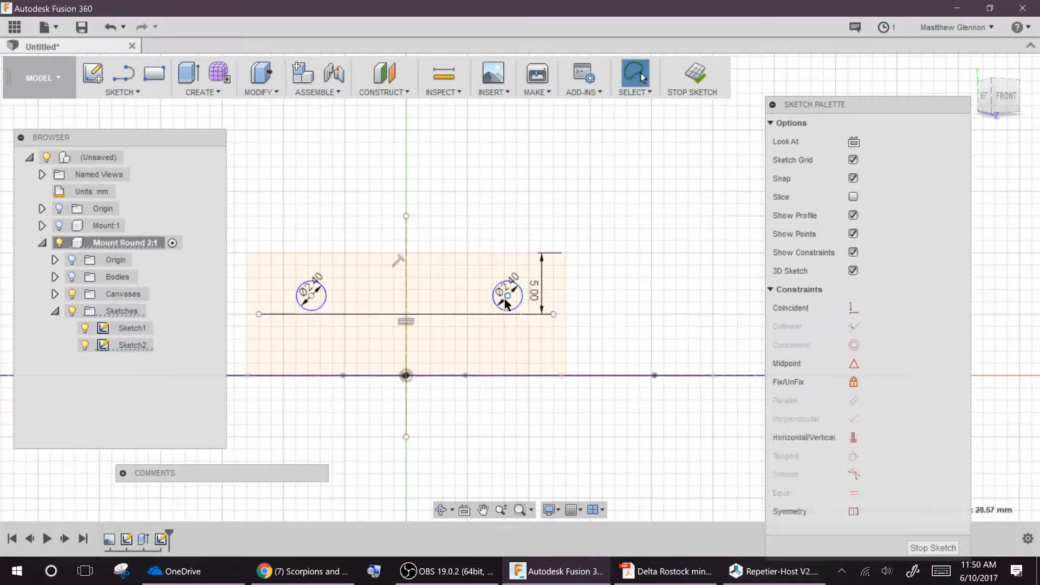
ctrl+click(460, 314)
click(860, 345)
click(310, 296)
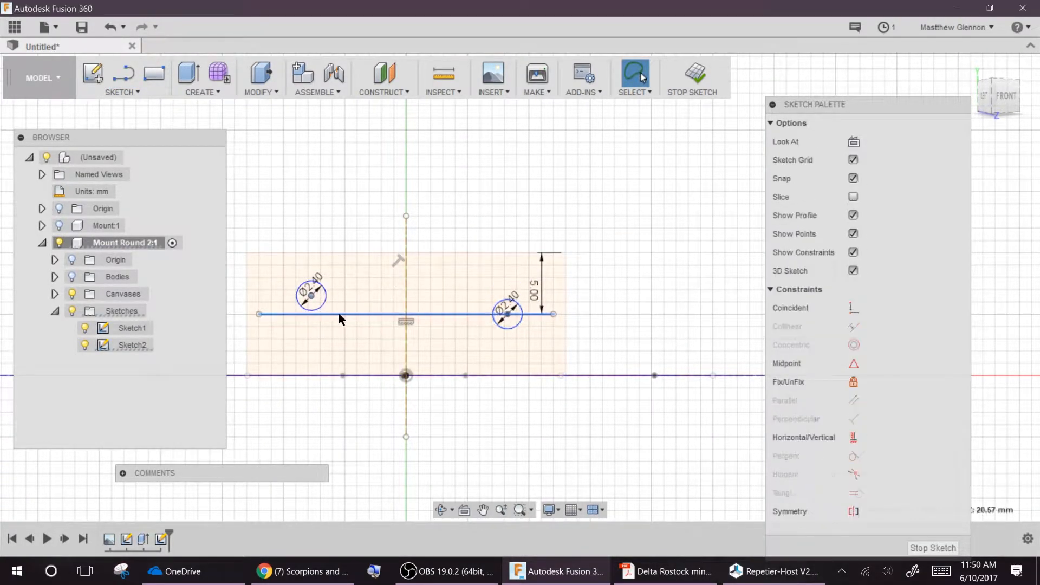
ctrl+click(339, 314)
click(860, 345)
Try to dimension the left circle's distance from the vertical construction line.
click(311, 314)
ctrl+click(406, 303)
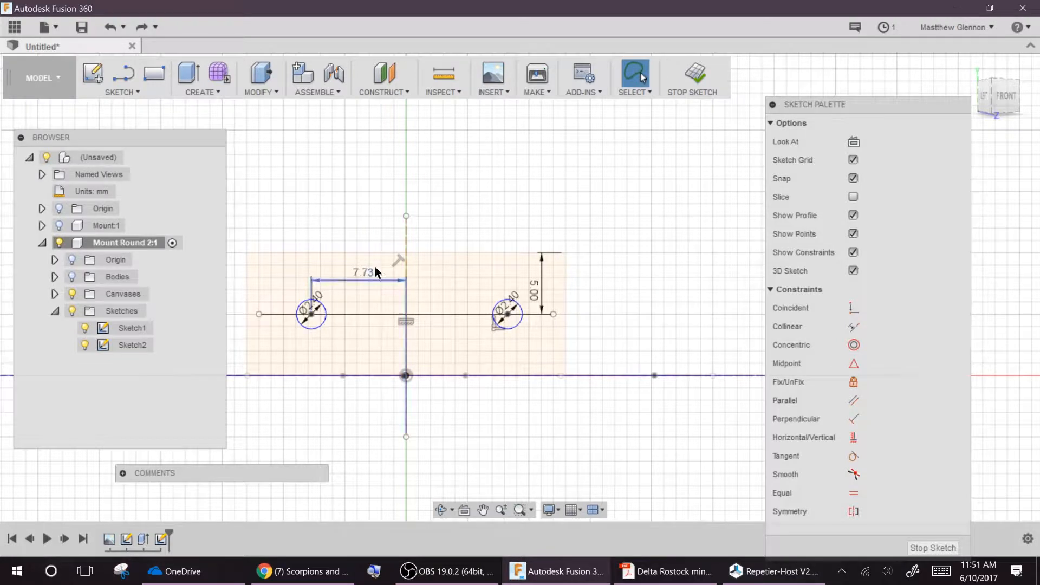
ctrl+click(404, 228)
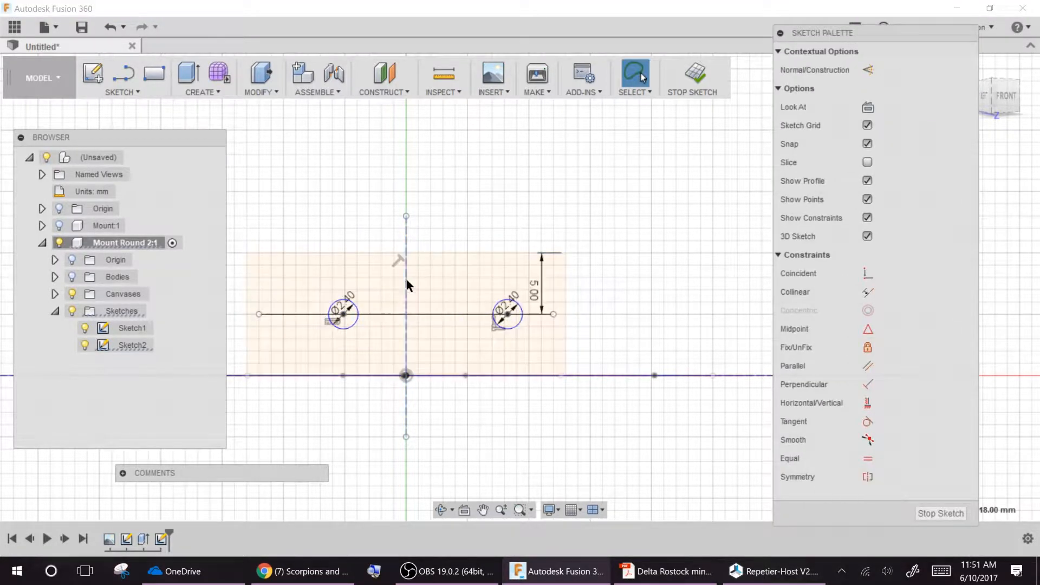
Move the right circle inward and dimension both 2.4 mm circles 5 mm from the vertical construction line.
drag(508, 315, 467, 314)
click(406, 346)
key(d)
click(566, 344)
click(373, 275)
text(5)
key(Return)
click(406, 326)
click(433, 284)
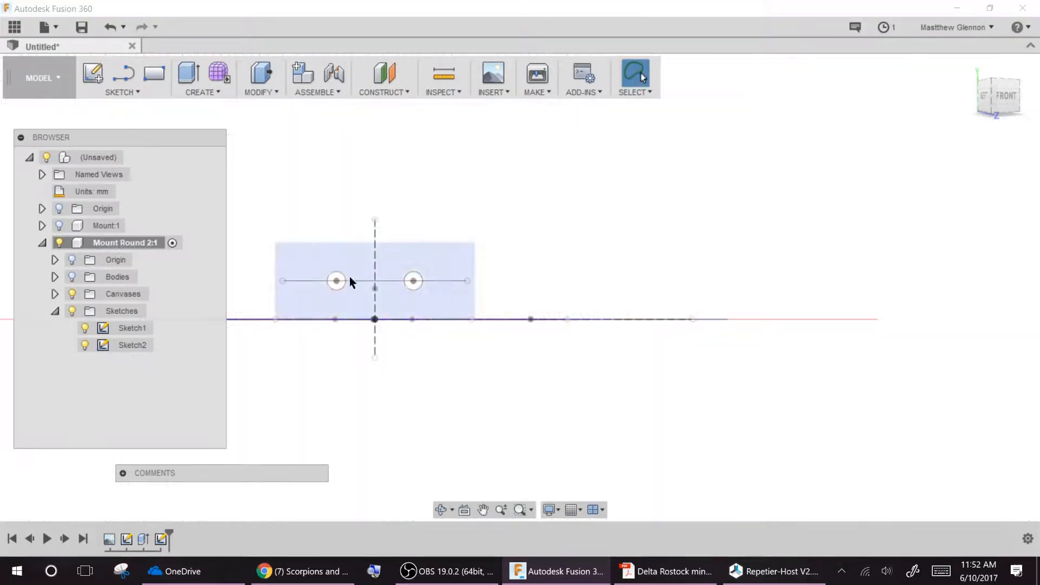
Extrude both 2.4 mm circles on the notch face by -5 mm to cut holes into the mount.
scroll(349, 276, up, 5)
click(337, 173)
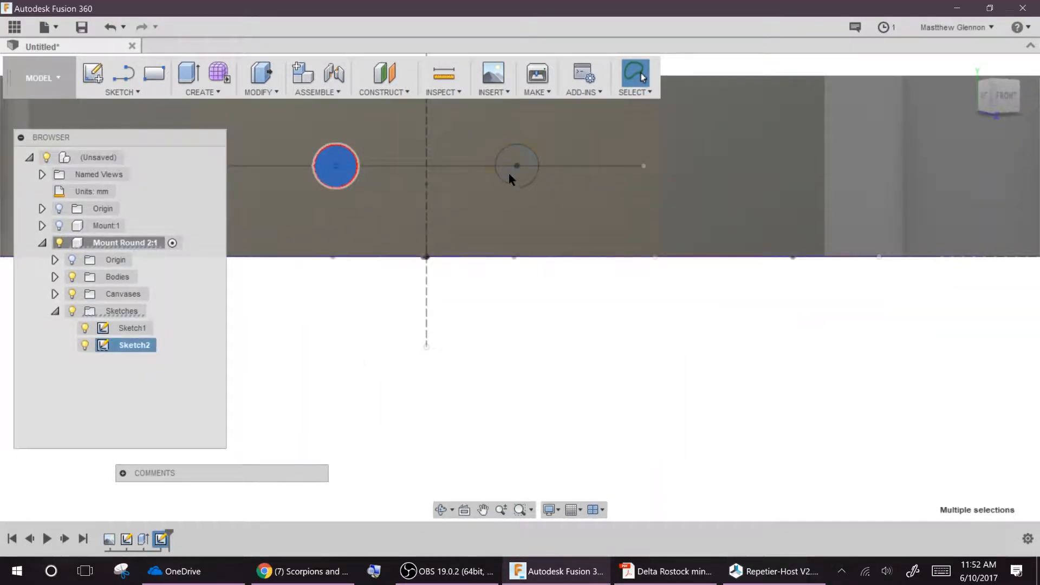
click(330, 150)
click(966, 71)
text(e-5)
click(917, 360)
shift+middle_drag(325, 320, 407, 360)
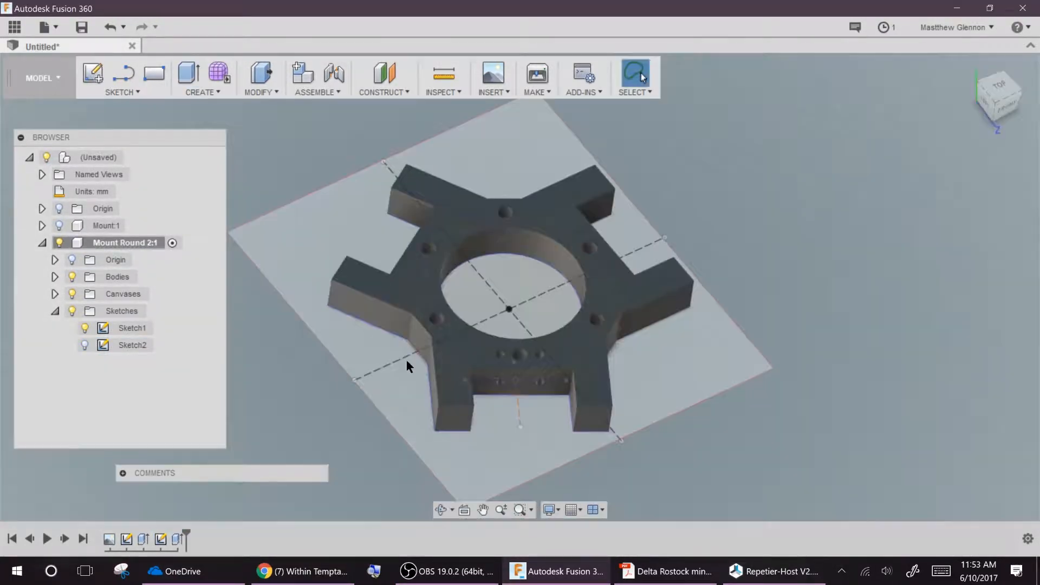
Rename Sketch2 as AutoLevel Mount.
click(132, 347)
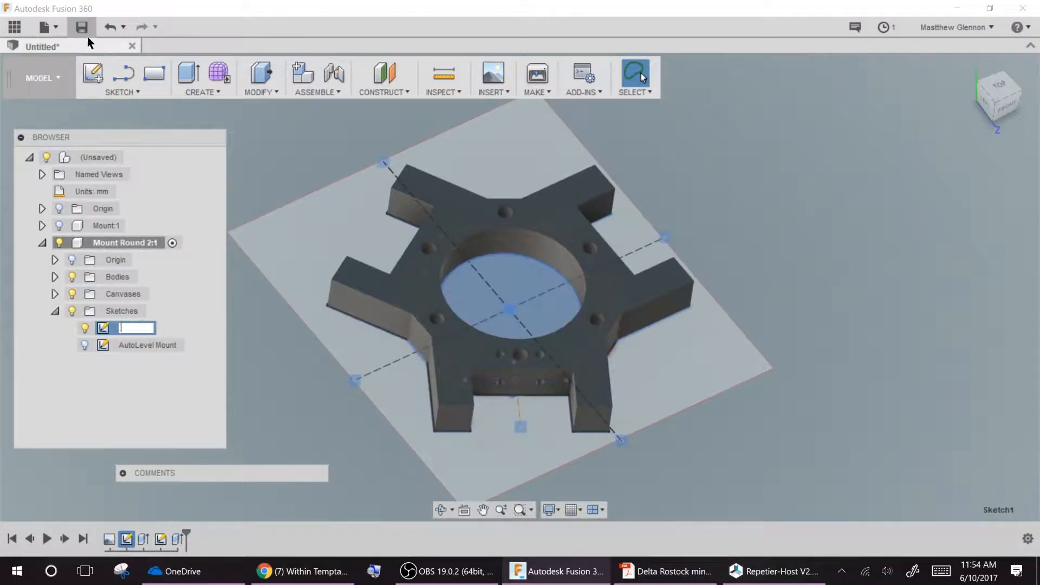
Draw a 4 mm circle on the bracket arm's side face and dimension its centre 5 mm from the end and lower edges.
shift+middle_drag(321, 400, 417, 341)
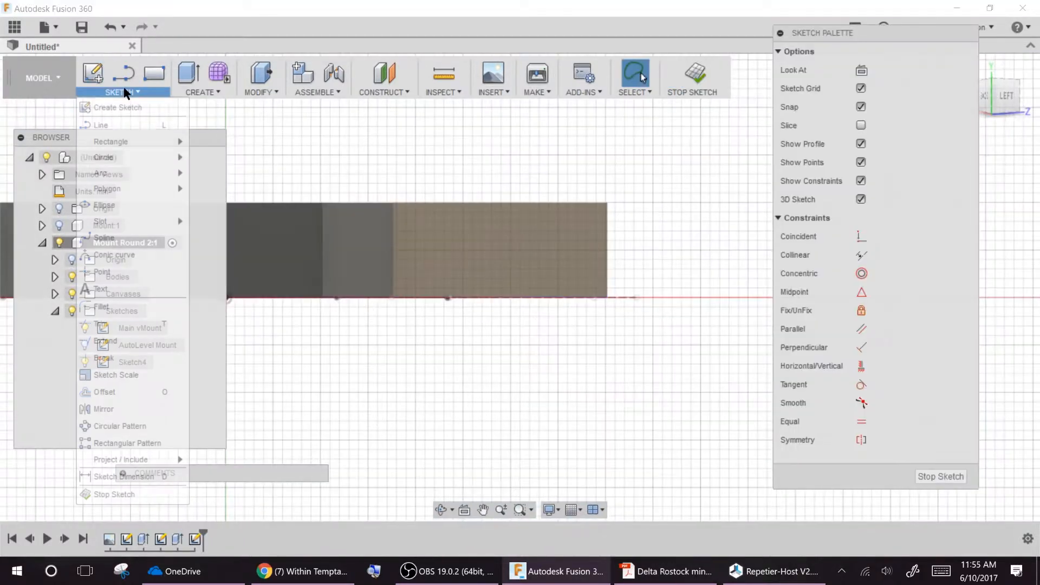
click(558, 250)
text(4)
key(Return)
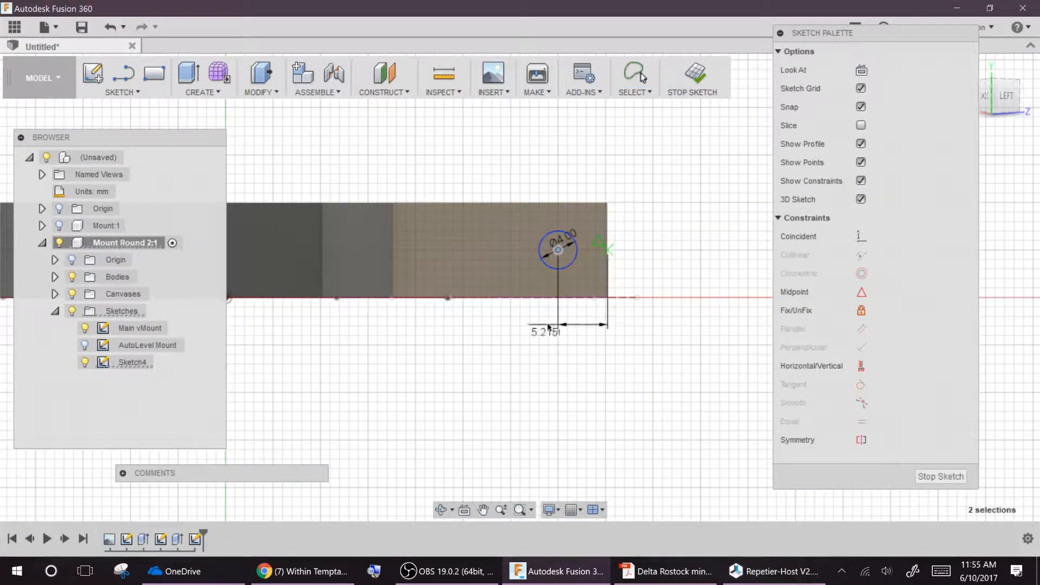
click(553, 249)
key(Escape)
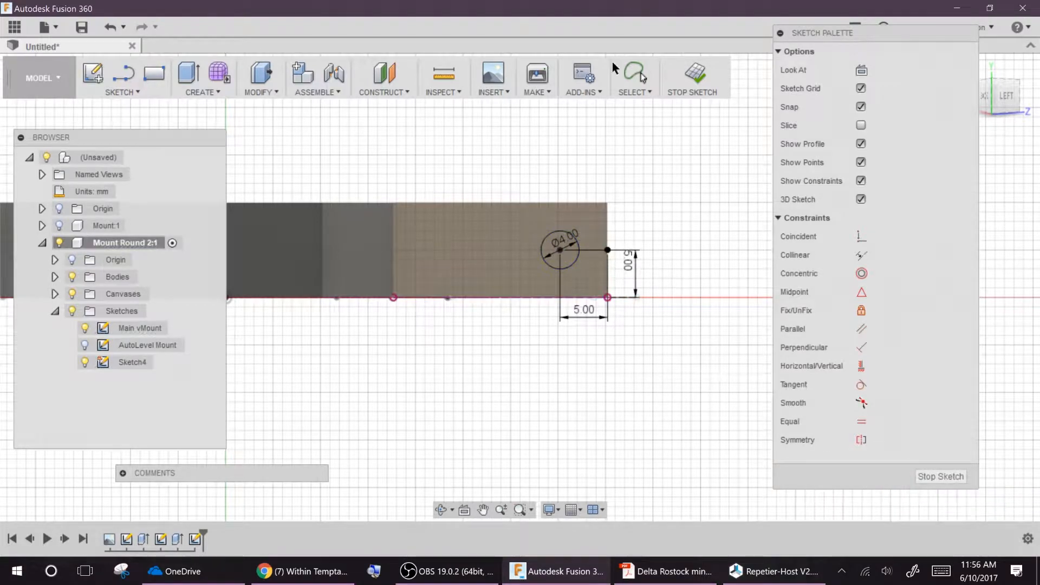
Finish the sketch and extrude the 4 mm circle as a cut through the arms, starting from one arm face and extending to another face.
click(693, 76)
mouse_move(936, 89)
shift+middle_down()
mouse_move(394, 318)
mouse_move(342, 288)
mouse_move(581, 276)
shift+middle_up()
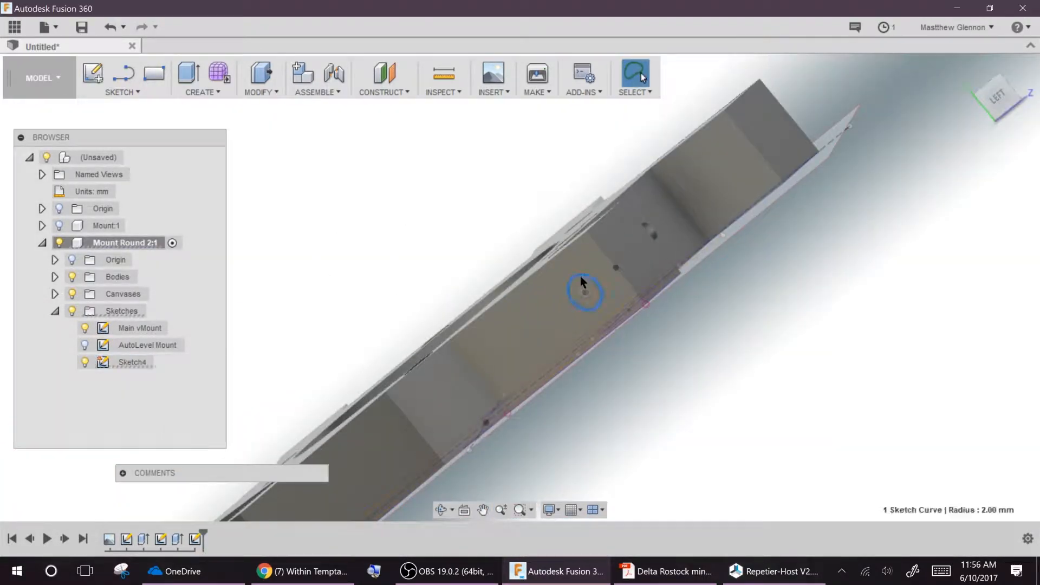
key(e)
click(551, 283)
click(937, 207)
click(921, 260)
click(493, 304)
click(937, 281)
click(921, 316)
click(450, 388)
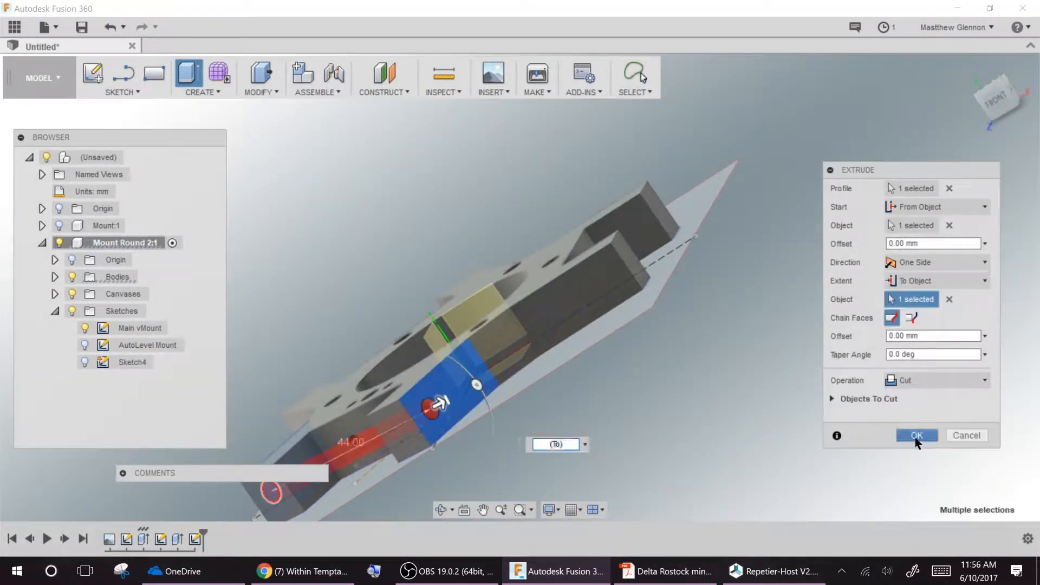
click(916, 436)
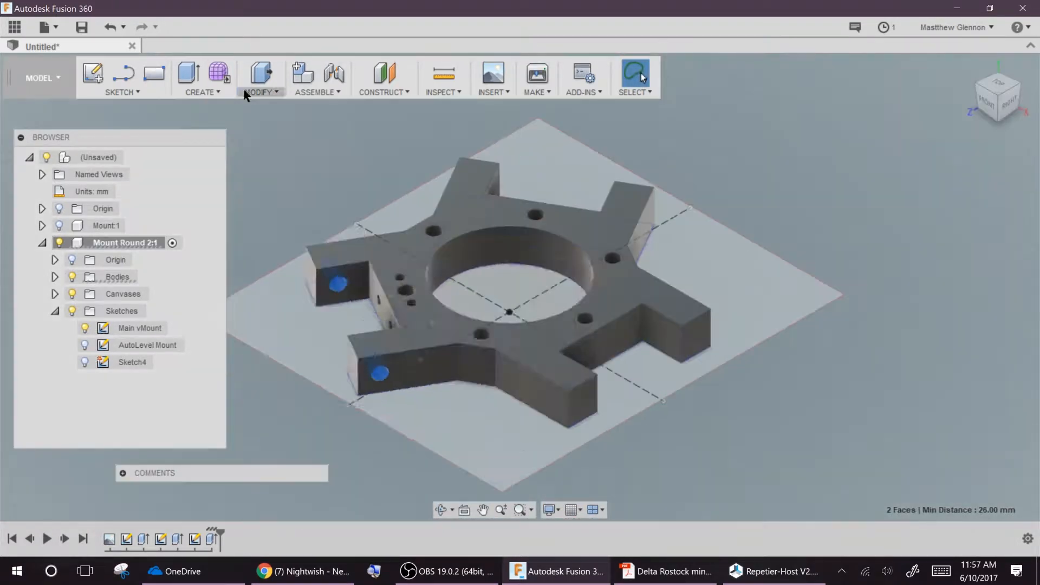
Circular-pattern the two 4 mm arm hole faces around the mount's vertical axis.
click(203, 92)
mouse_move(228, 364)
click(347, 384)
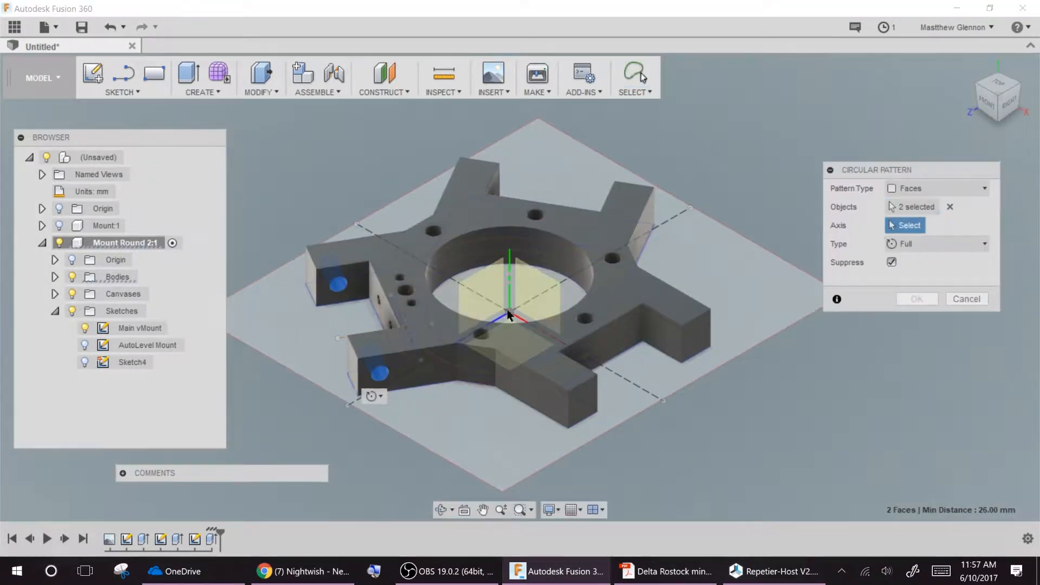
key(Return)
Edit Sketch4 and offset the 4 mm circle outward to a concentric circle of 3 mm radius.
shift+middle_drag(356, 192, 691, 286)
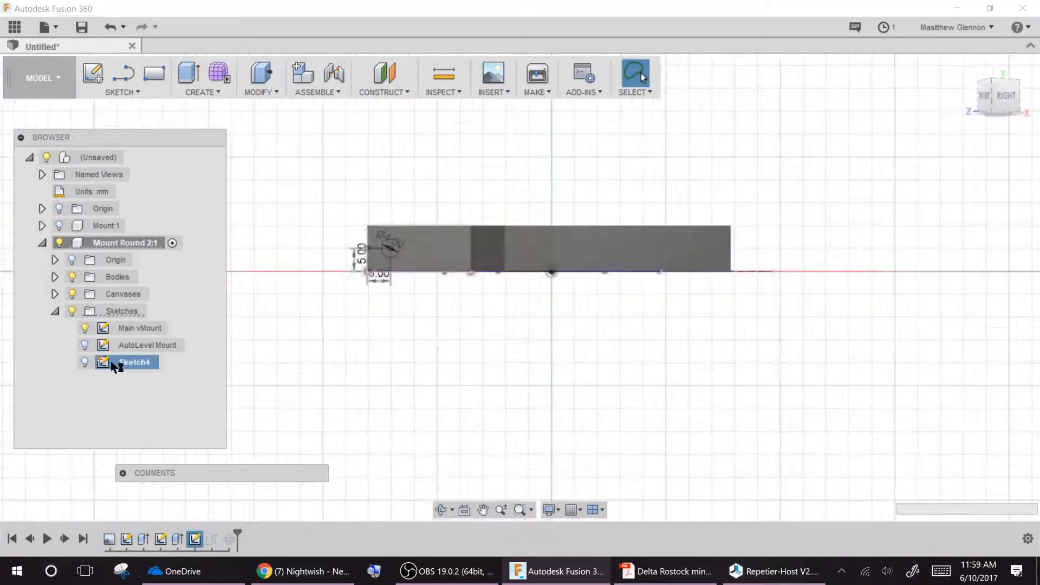
double_click(133, 362)
key(o)
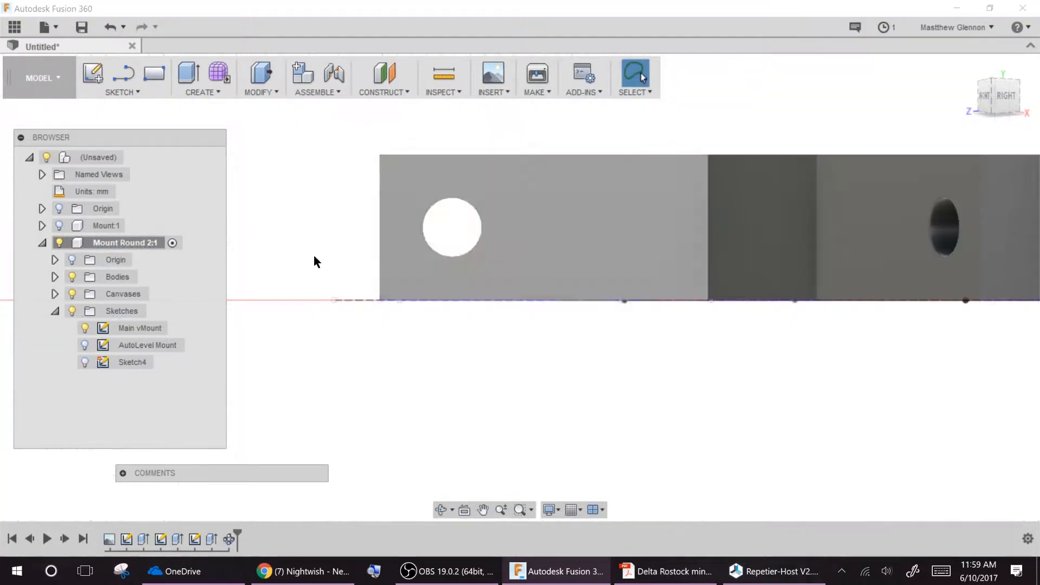
Extrude the ring profile around the arm hole by -2 mm as a cut, starting from the arm's outer side face.
shift+middle_drag(304, 249, 612, 274)
click(612, 274)
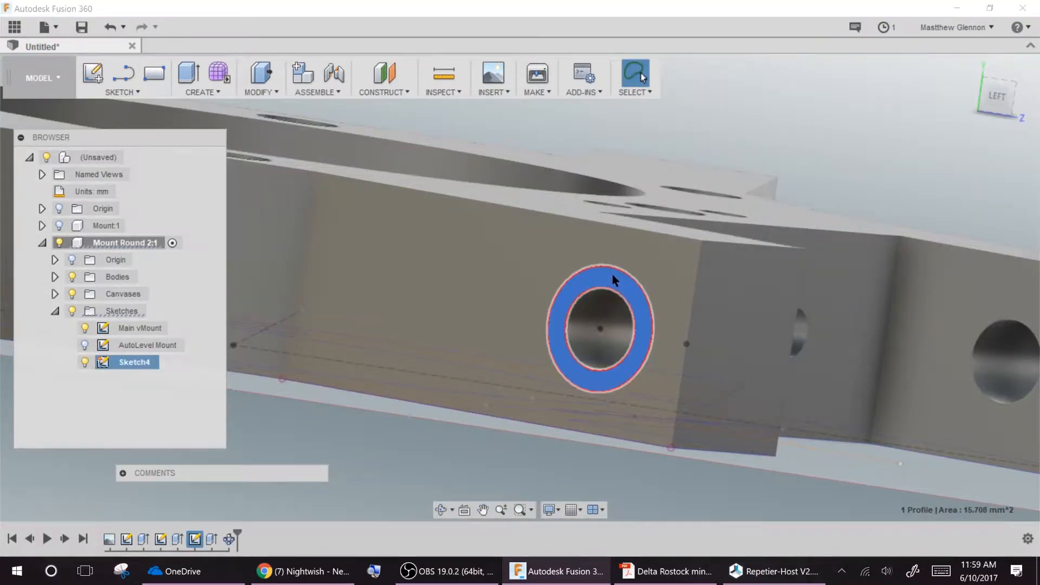
text(e2-2)
click(932, 207)
click(923, 259)
click(85, 362)
click(671, 314)
shift+middle_drag(671, 314, 567, 442)
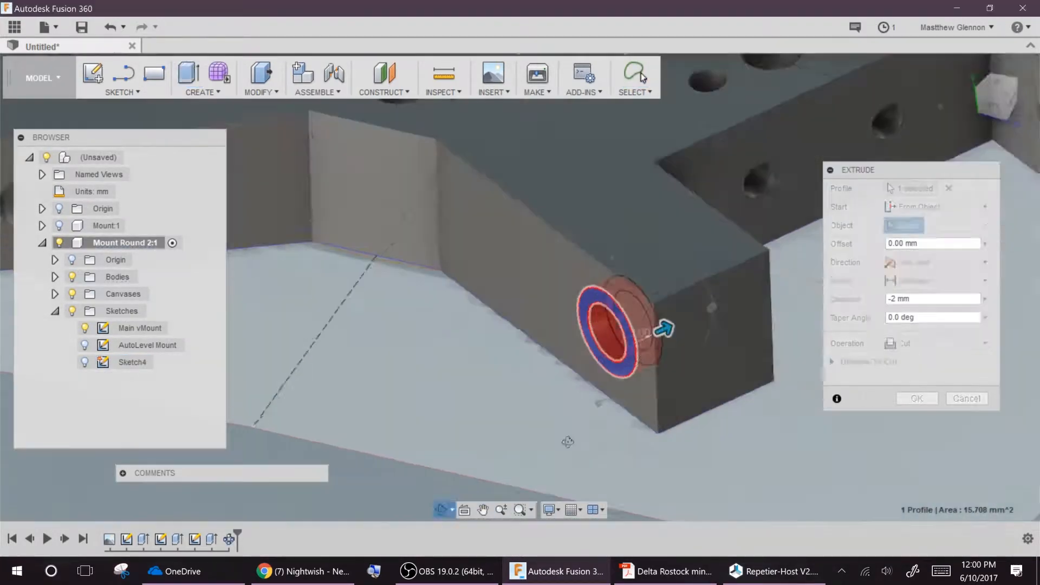
scroll(534, 337, down, 2)
shift+middle_drag(529, 337, 460, 259)
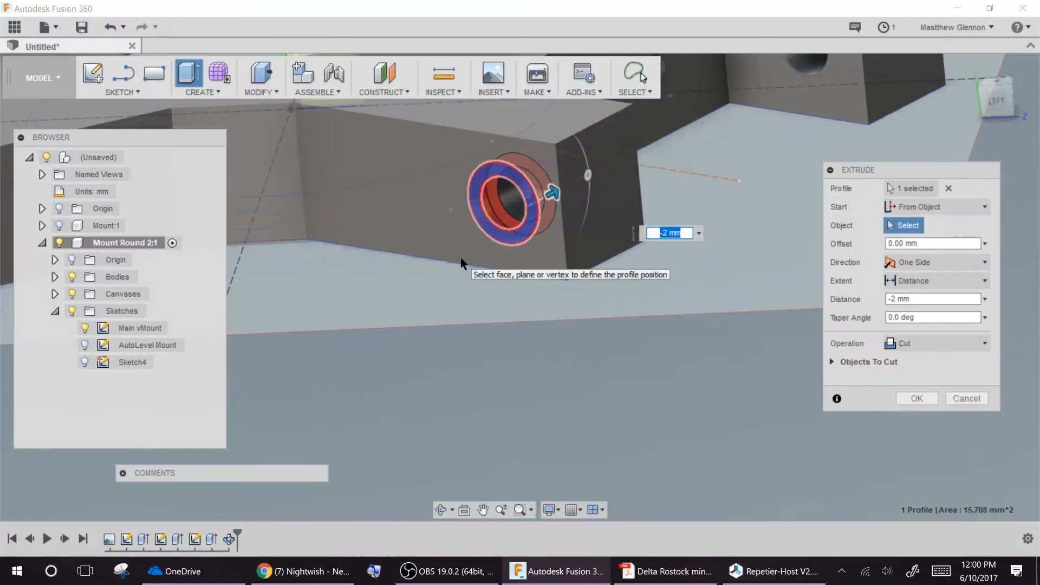
click(462, 257)
key(Return)
Hide the canvas and cut the ring profile 2.5 mm into the opposite arm, starting from its outer side face.
scroll(512, 238, down, 2)
scroll(516, 242, down, 4)
scroll(515, 242, up, 6)
click(72, 295)
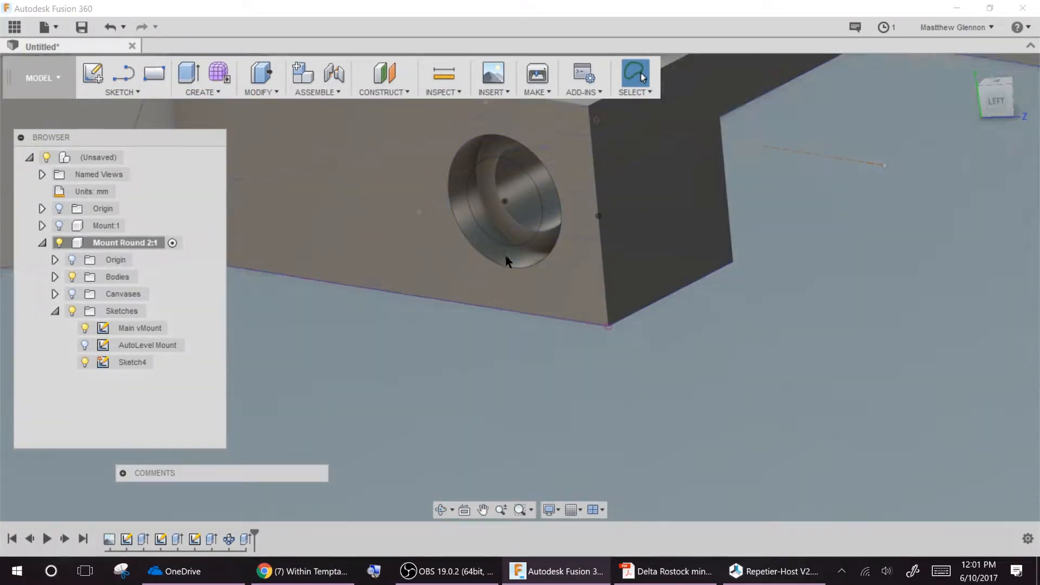
shift+middle_drag(508, 262, 531, 343)
key(e)
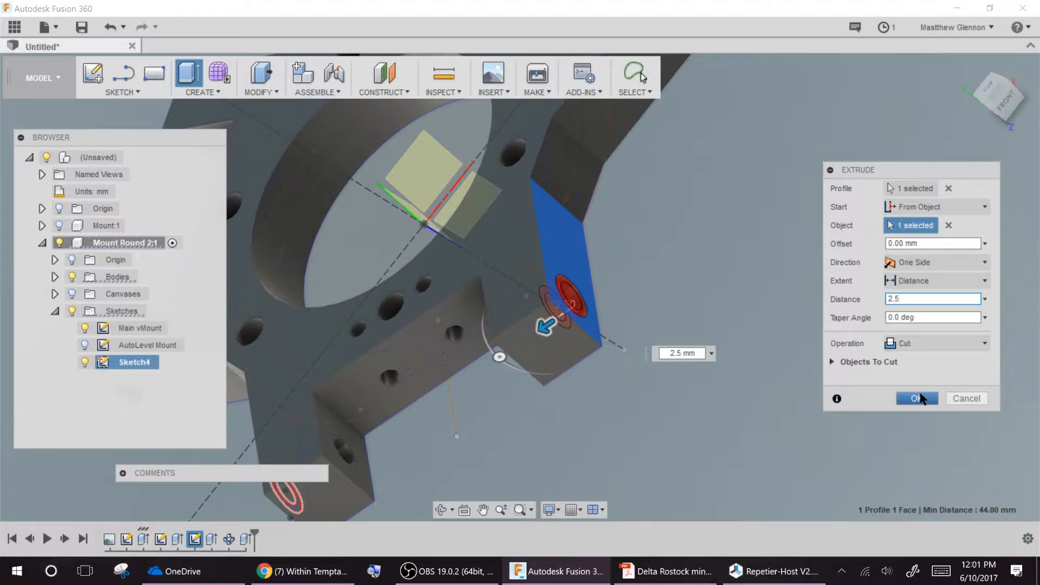
click(919, 400)
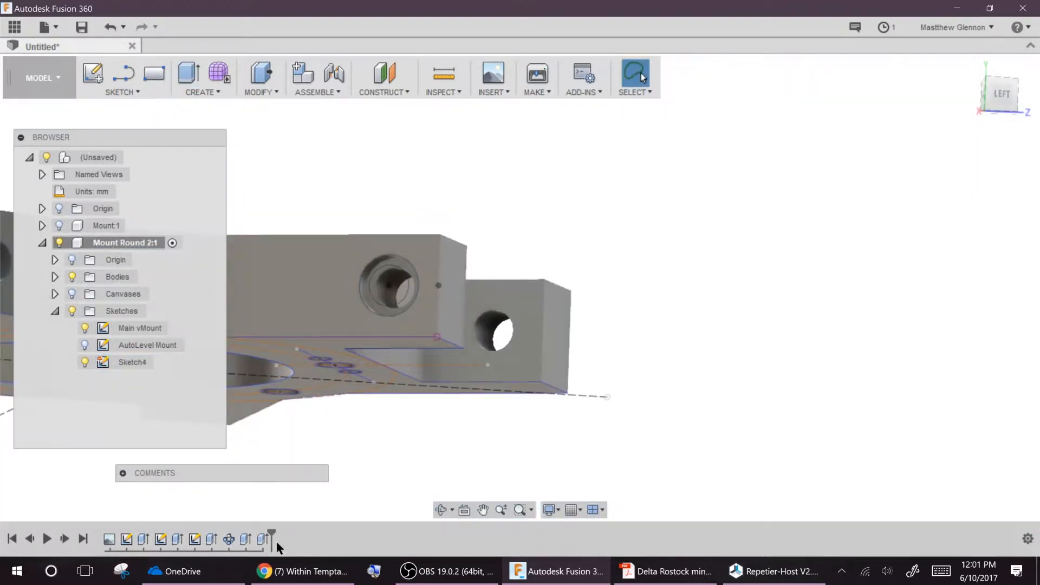
key(e)
key(Return)
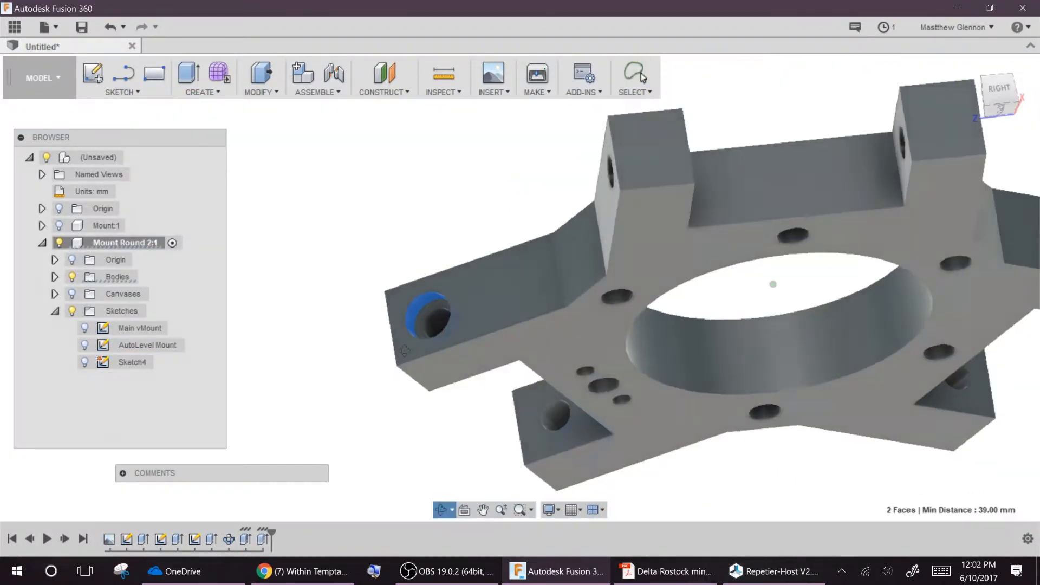
Try a full circular pattern of the two counterbore faces around the central bore with quantity 3.
click(200, 93)
click(256, 453)
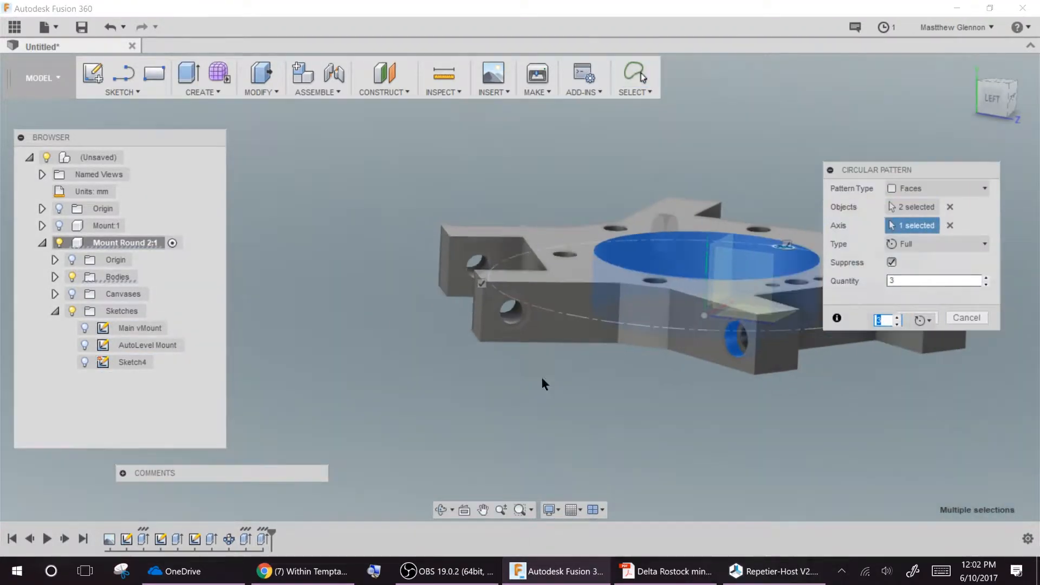
Rework the first counterbore's ring cut from the arm face with a distance of -2.5 mm.
double_click(245, 539)
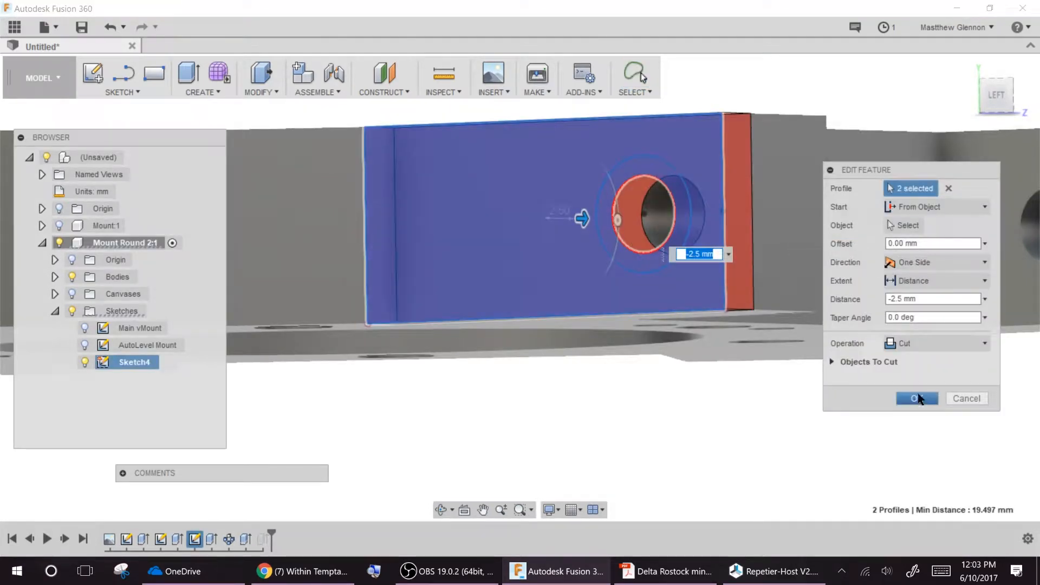
click(657, 221)
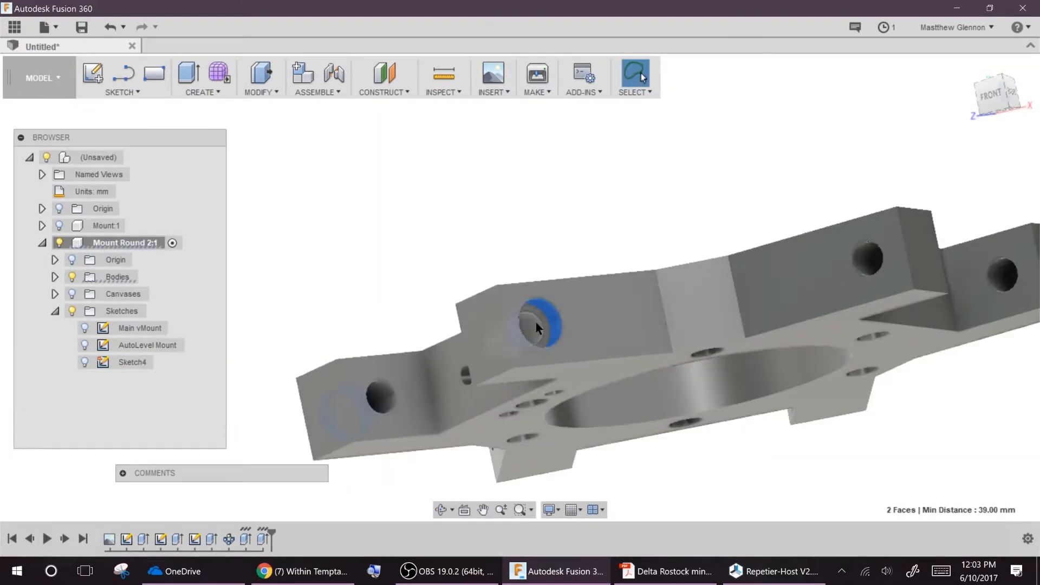
click(200, 92)
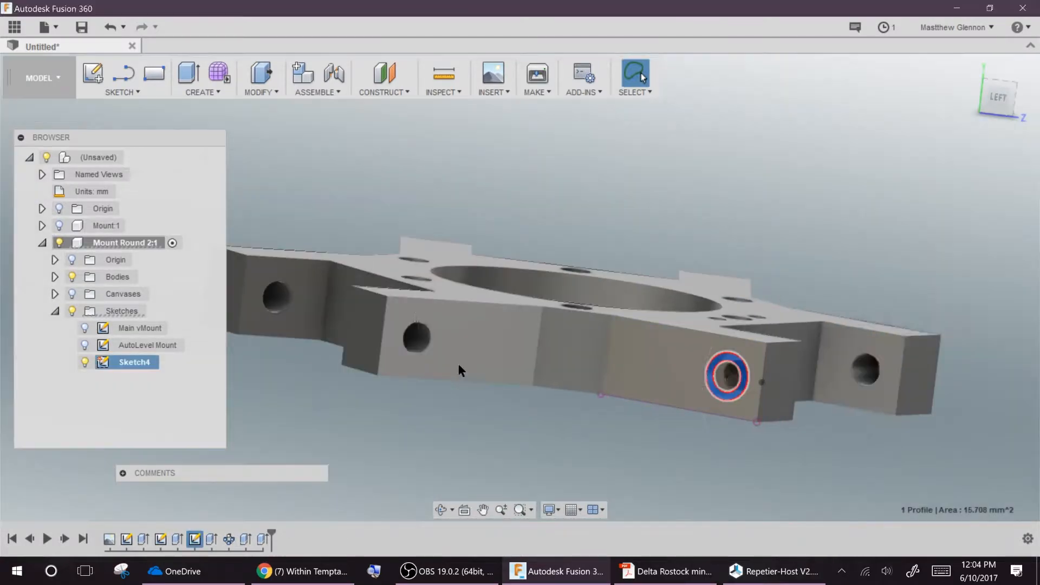
key(e)
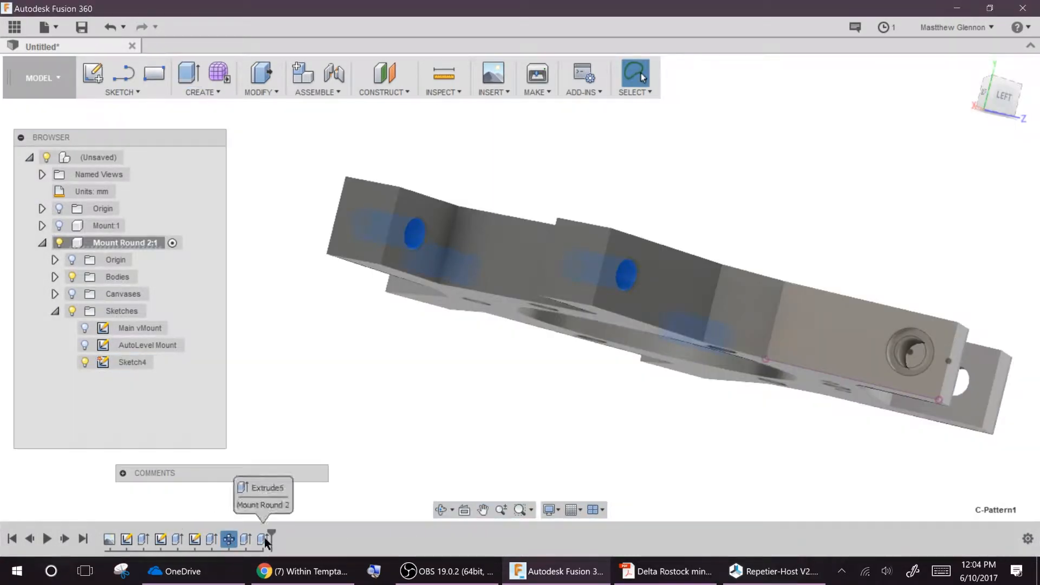
Reopen the arm hole circular pattern, placed after the counterbore cuts, and confirm its two faces with quantity 3.
double_click(228, 539)
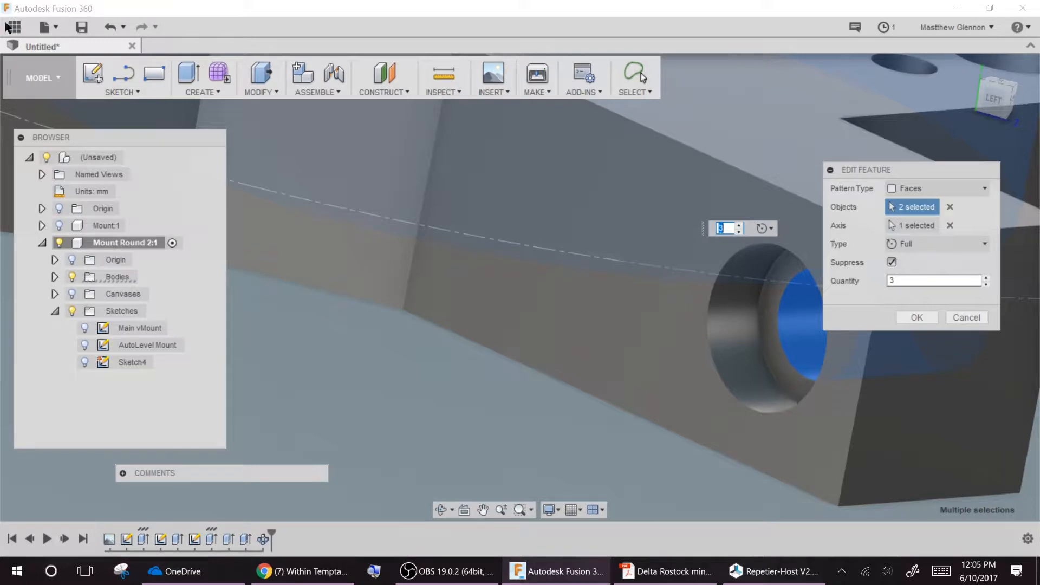
scroll(742, 355, down, 3)
mouse_move(742, 355)
shift+middle_down()
mouse_move(587, 422)
mouse_move(520, 390)
mouse_move(750, 371)
shift+middle_up()
scroll(750, 372, up, 4)
click(917, 319)
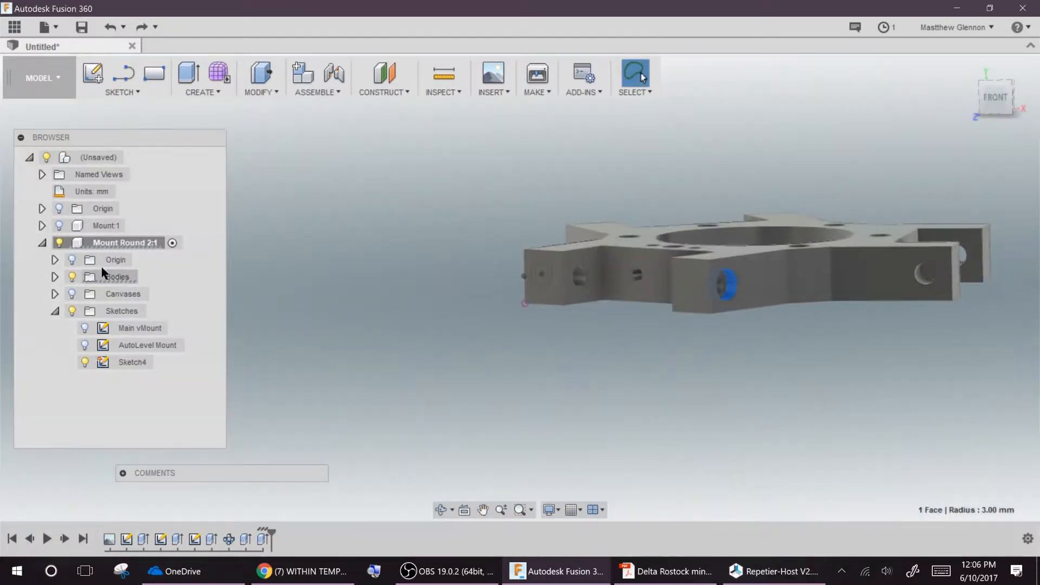
Try to circular-pattern the single 3 mm radius counterbore face around the mount.
click(202, 93)
click(340, 386)
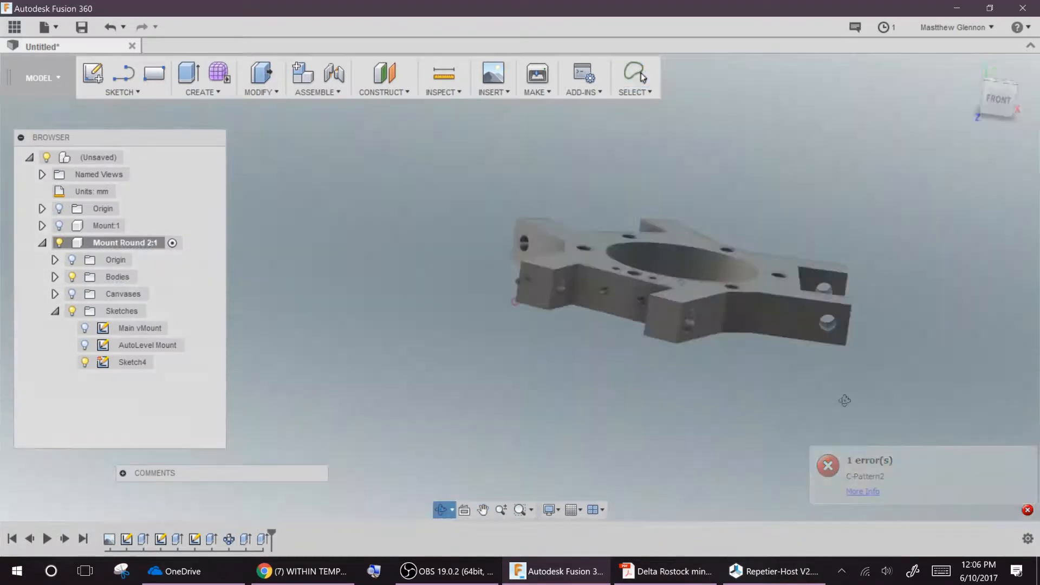
scroll(732, 292, up, 5)
click(710, 300)
scroll(688, 313, up, 3)
scroll(710, 290, down, 4)
Recheck the second counterbore cut and try again to circular-pattern both counterbore faces, opening the error details.
double_click(263, 539)
click(917, 397)
scroll(721, 309, down, 3)
shift+middle_drag(721, 309, 585, 404)
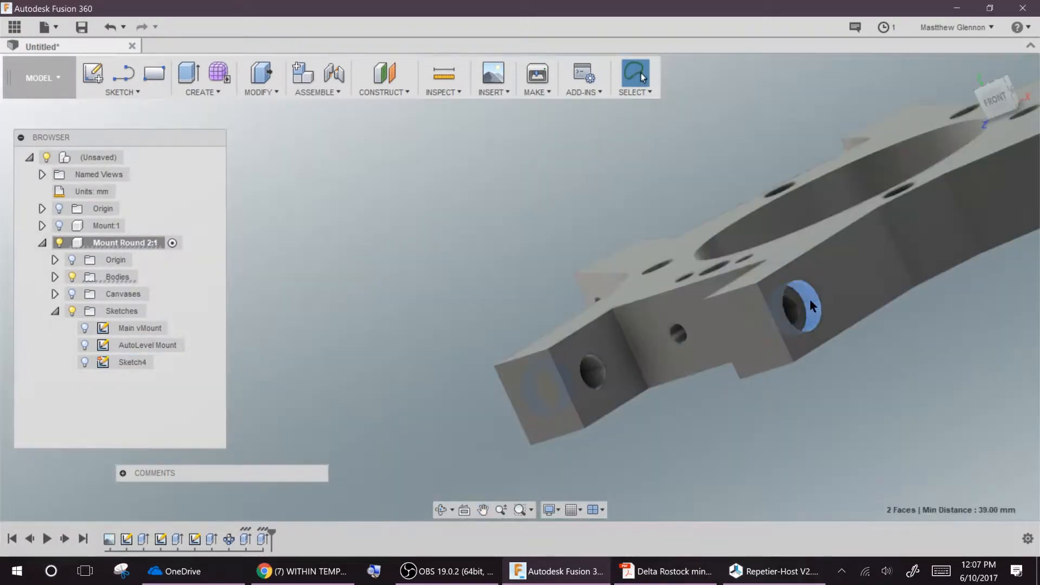
click(202, 92)
click(330, 383)
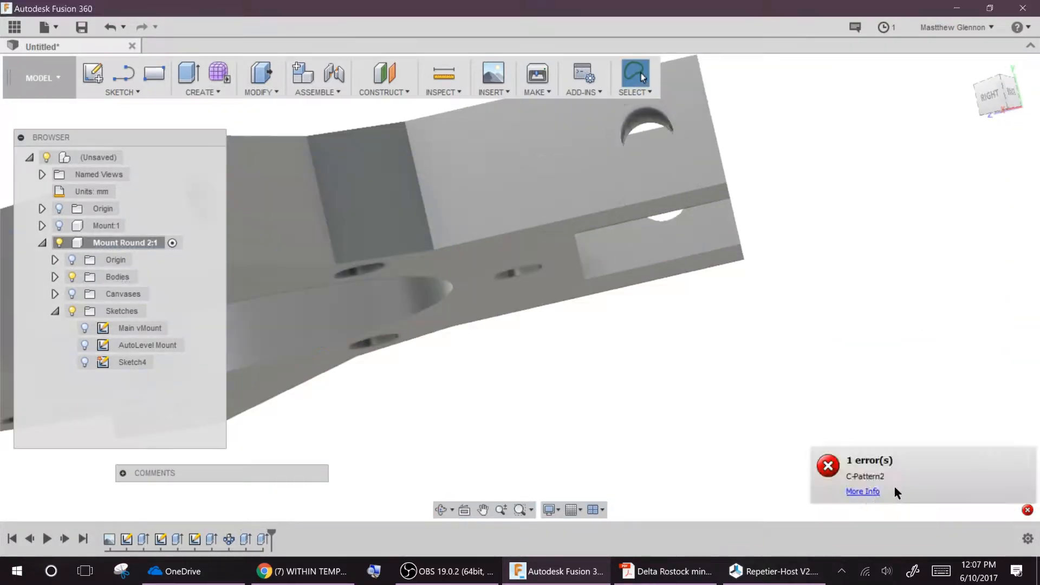
click(880, 492)
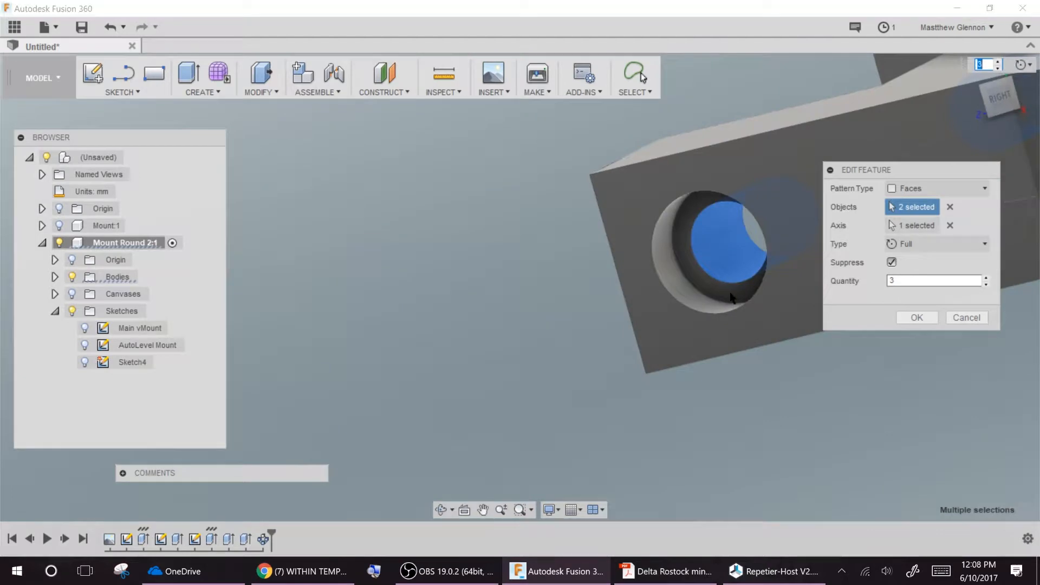
key(Escape)
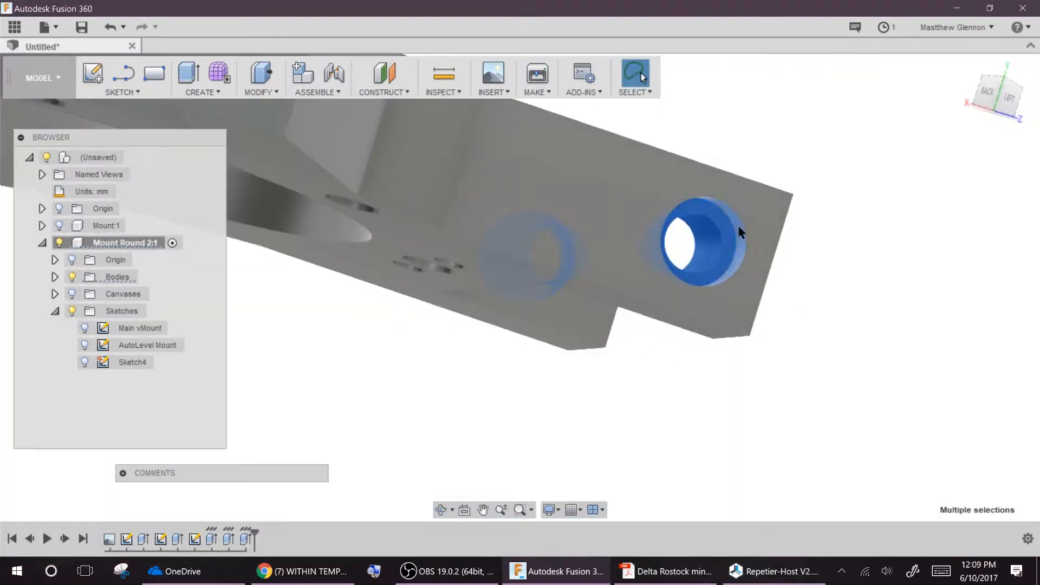
Circular-pattern the six selected arm hole and counterbore faces around the central bore axis with quantity 3.
click(200, 92)
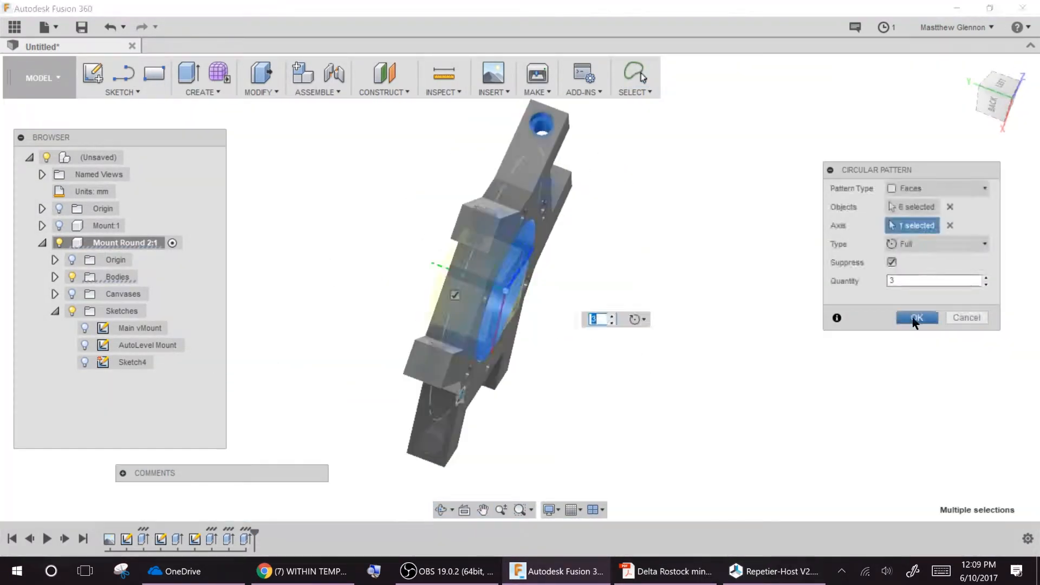
click(916, 319)
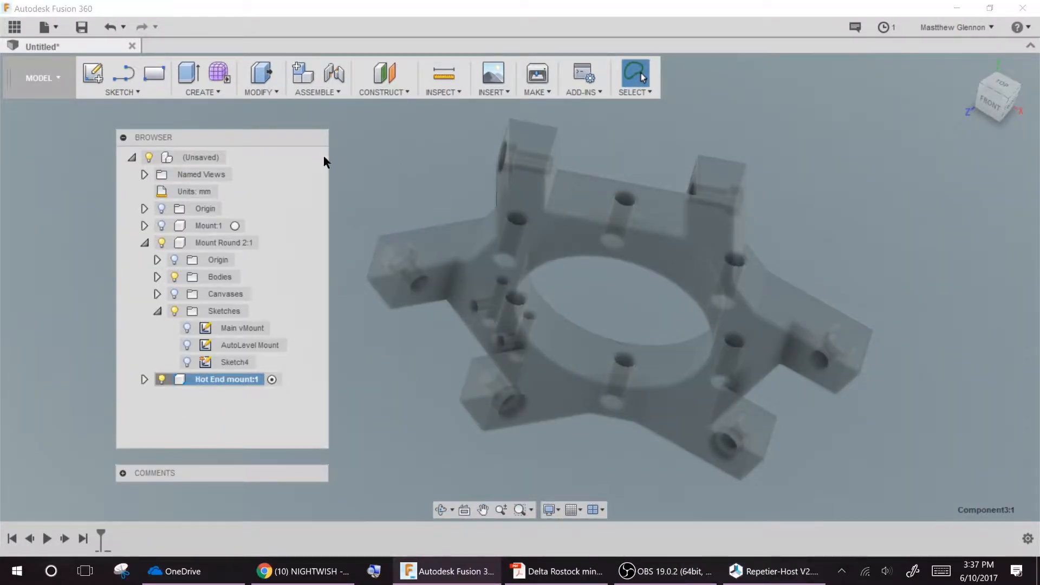
Start a top-view sketch in the Hot End mount component and draw a small rectangle between the two upper-left arms.
click(572, 238)
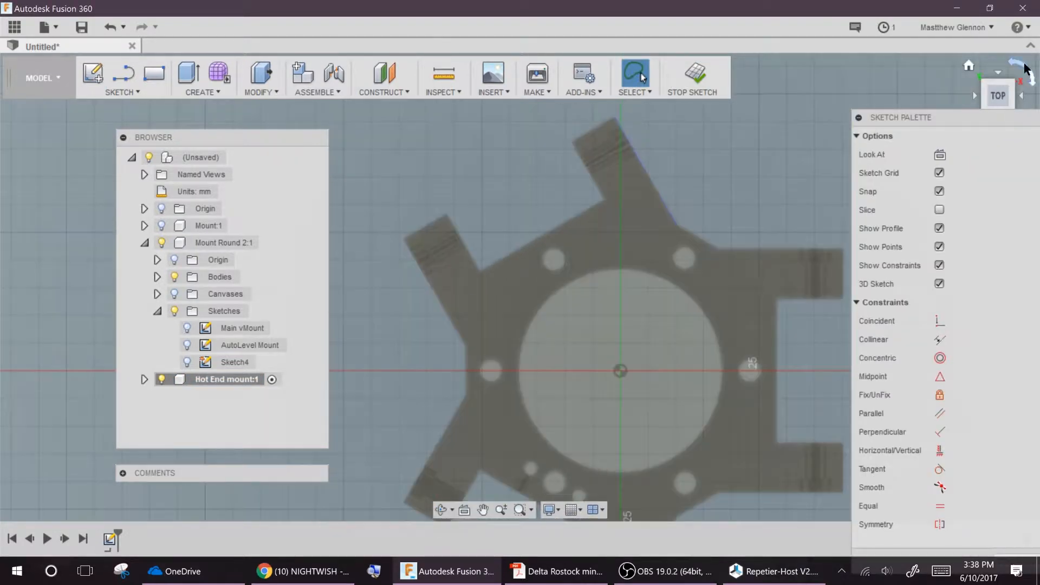
click(154, 73)
click(476, 168)
click(517, 218)
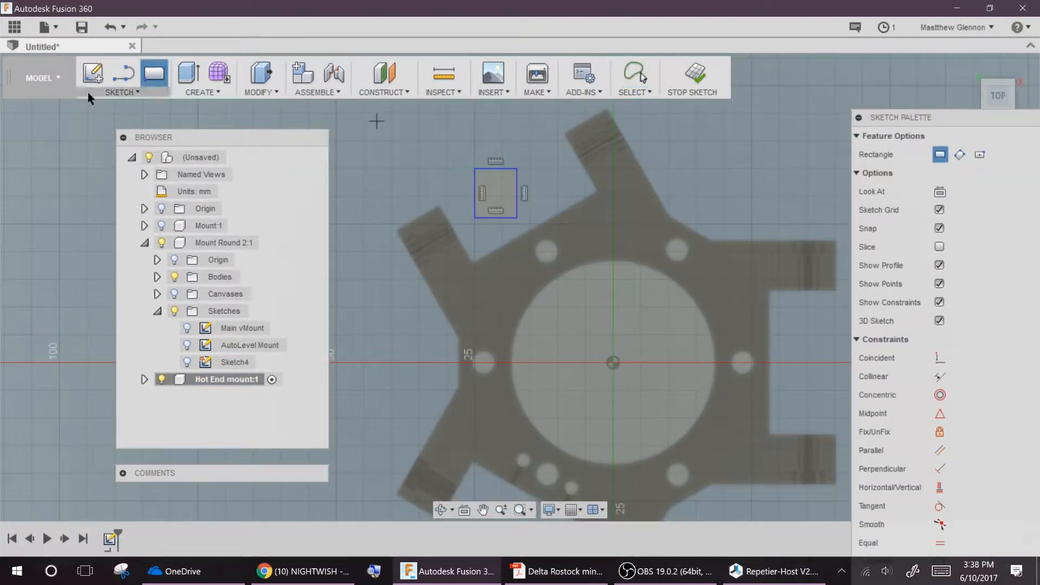
click(130, 91)
key(Escape)
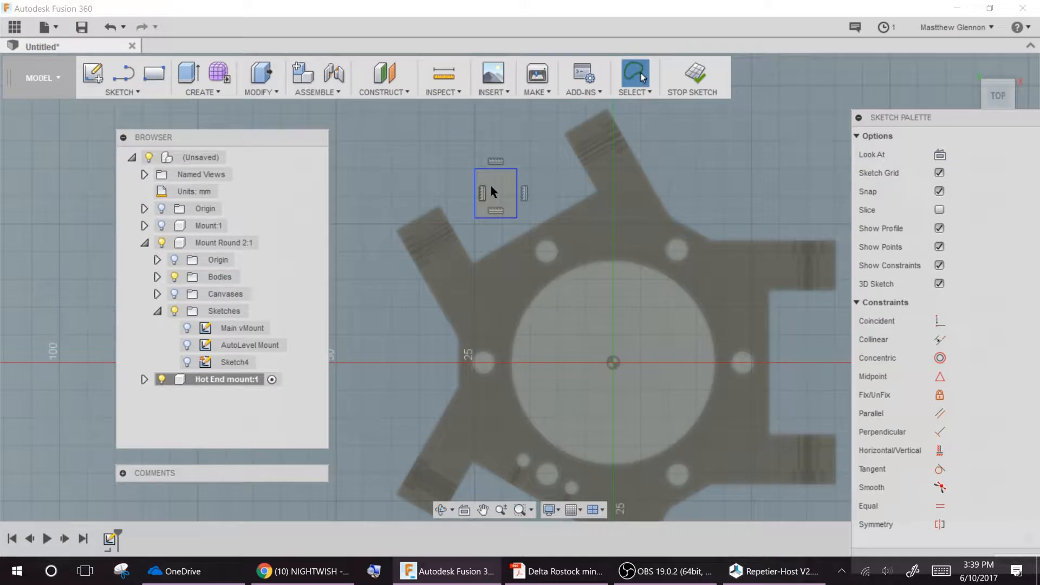
Draw a line from the upper-left mounting hole's centre to the lower-right mounting hole's centre.
click(473, 175)
click(546, 250)
click(678, 476)
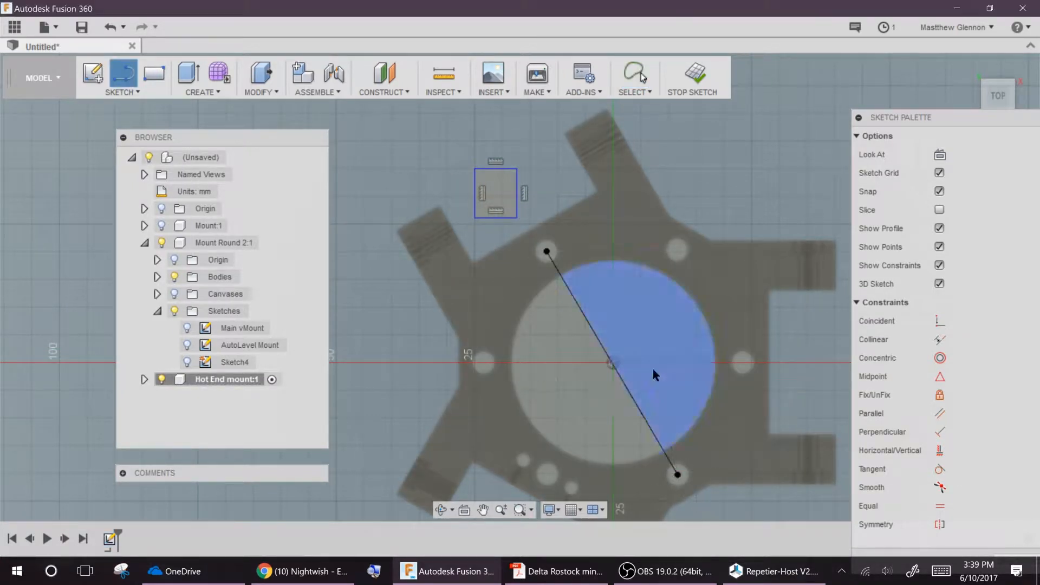
key(Escape)
shift+middle_drag(658, 372, 661, 363)
click(998, 96)
Delete the small rectangle and draw a construction line joining the centres of the upper-left and lower-right mounting holes.
drag(514, 247, 451, 152)
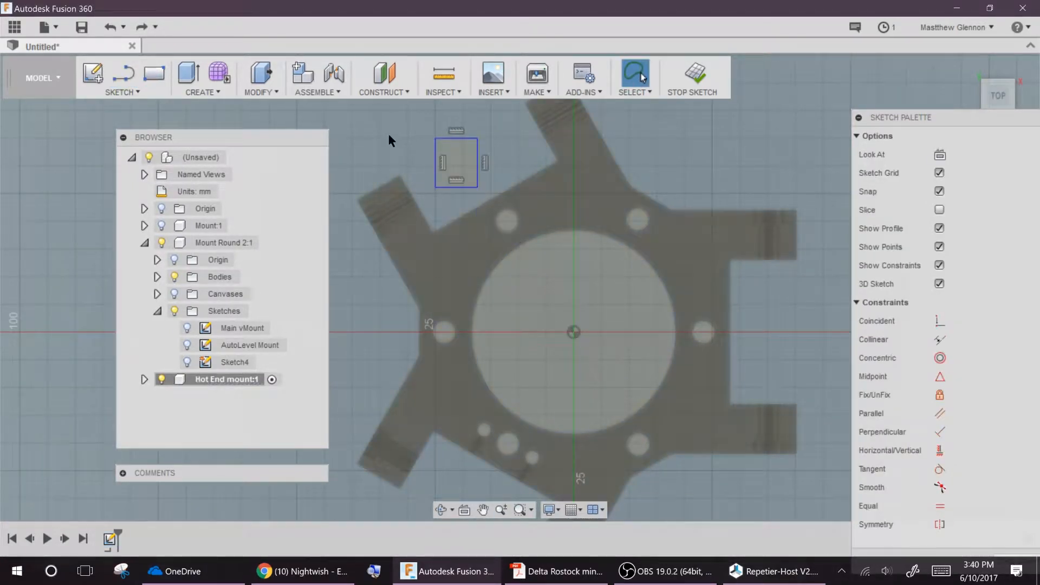
key(Delete)
key(l)
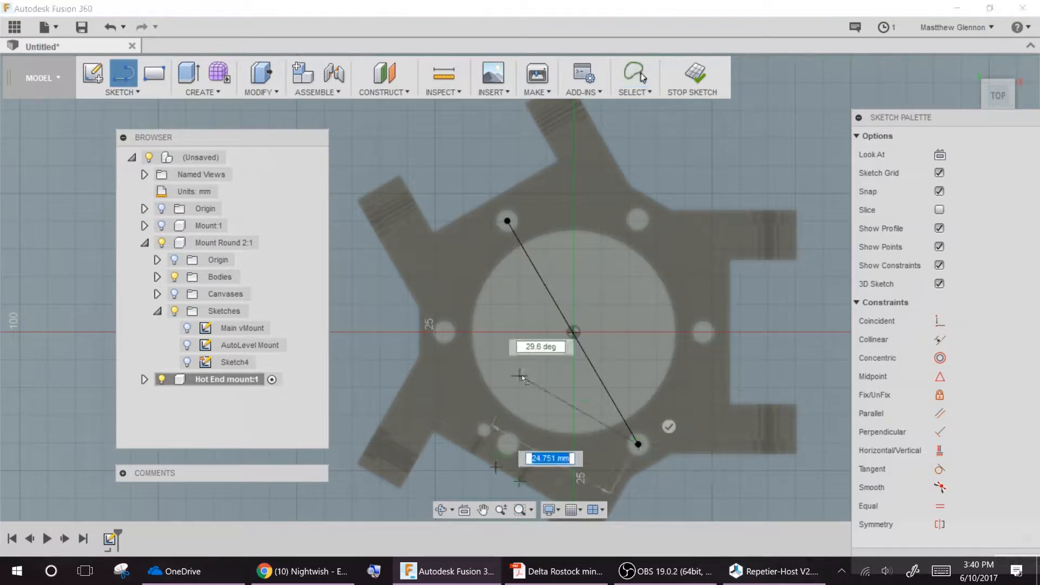
key(Escape)
right_click(554, 302)
click(549, 406)
Draw an upright rectangle over the upper-left arm and dimension its upper edge to 20 mm.
key(r)
click(391, 133)
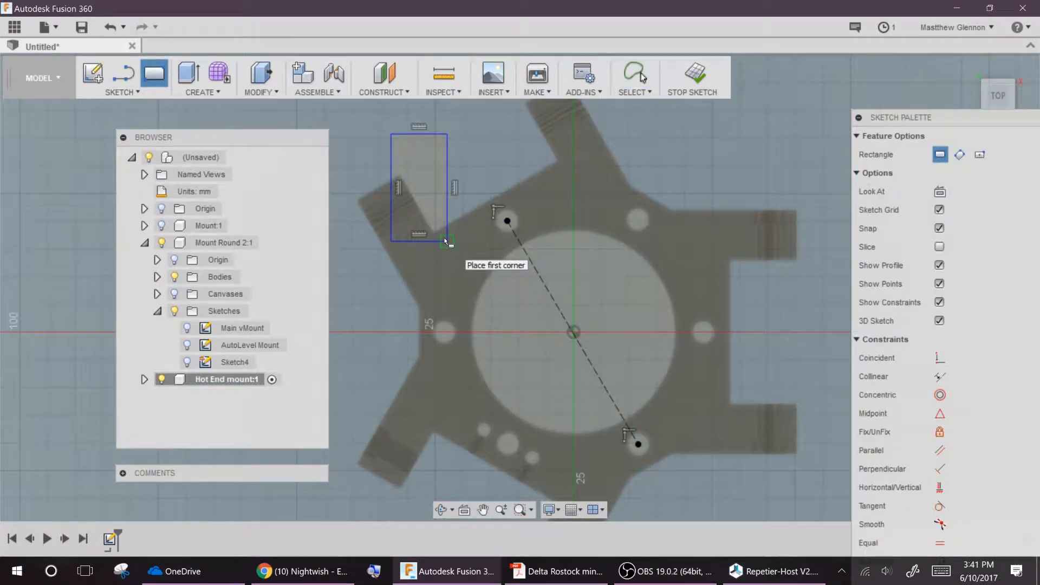
click(415, 152)
text(20)
key(Return)
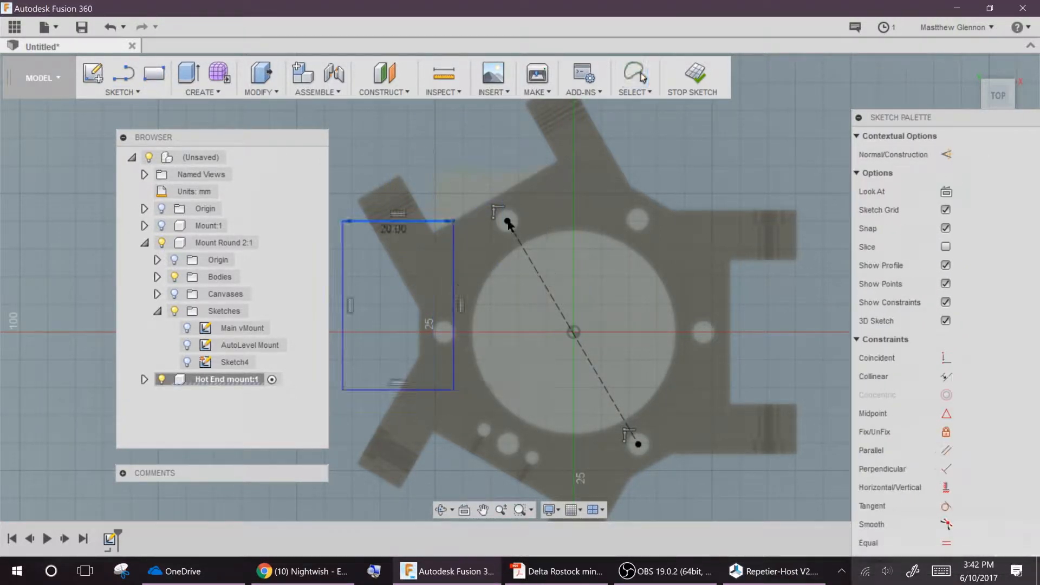
Try to attach the rectangle's upper edge to the mount's outline with a coincident constraint.
click(947, 358)
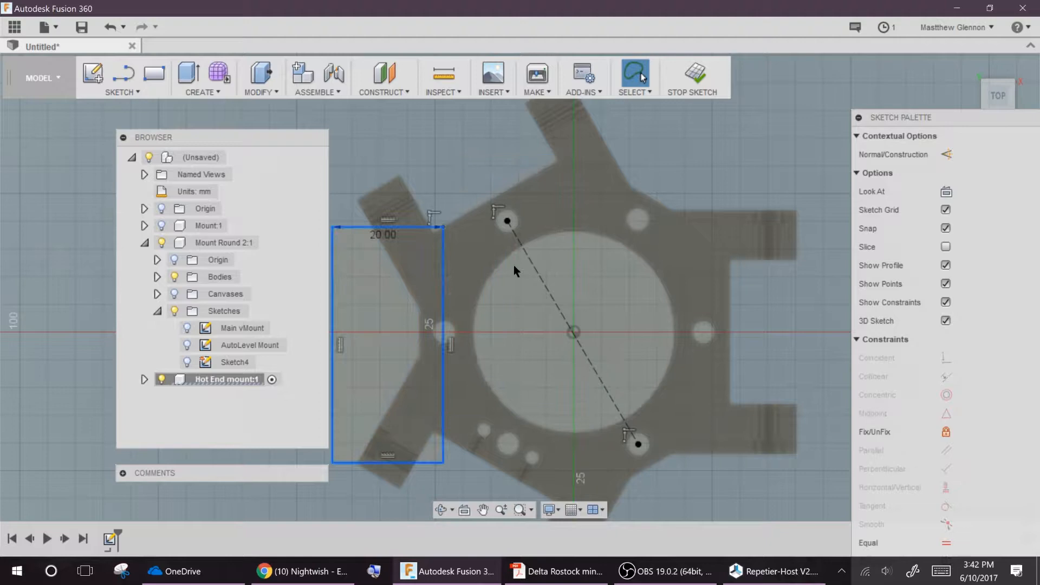
click(626, 127)
scroll(626, 127, down, 3)
scroll(504, 182, up, 6)
scroll(490, 291, down, 3)
Tilt the rectangle with its long sides parallel to the diagonal construction line and its short edges perpendicular to them.
click(446, 271)
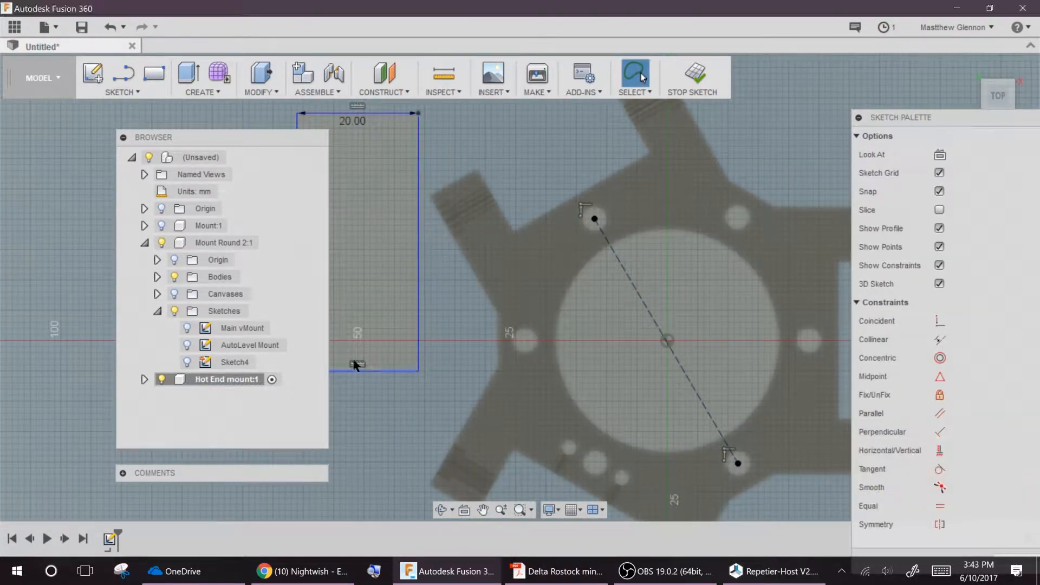
click(946, 450)
click(947, 451)
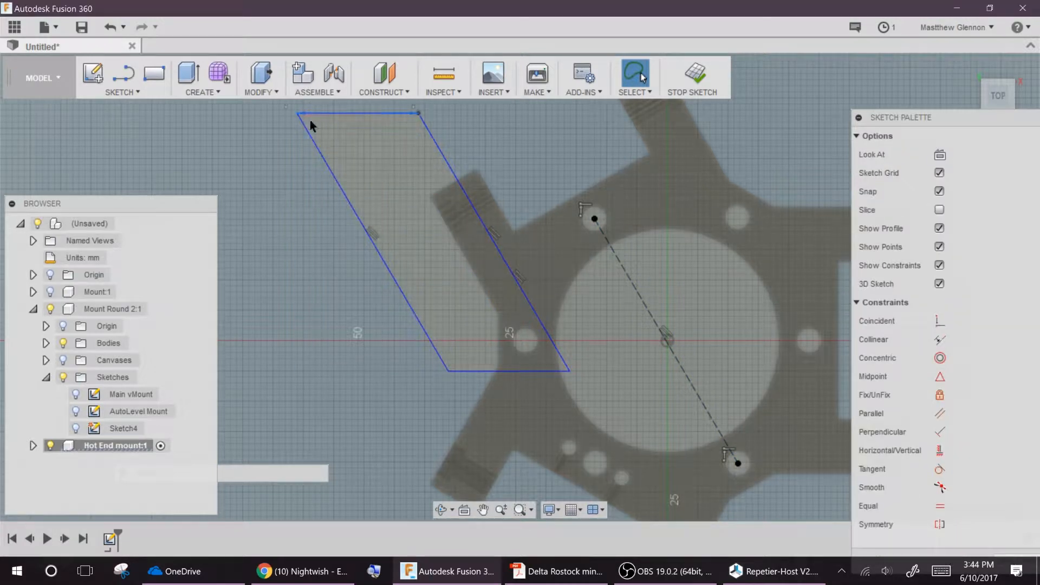
click(520, 371)
ctrl+click(434, 345)
click(947, 469)
click(363, 208)
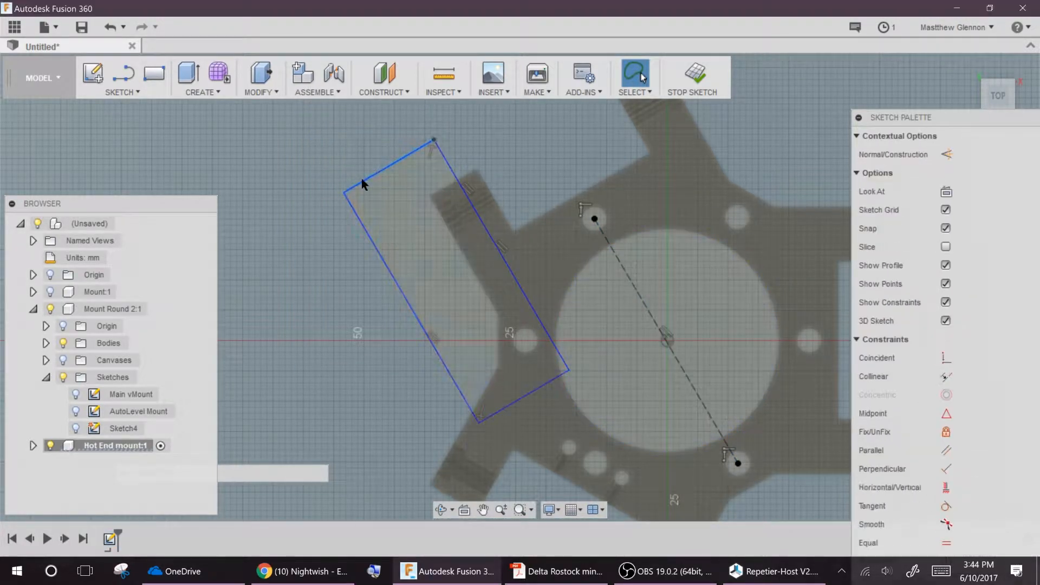
Dimension the rectangle 20 mm wide with one long side 10 mm from the construction line, and extend its ends past both mounting holes.
click(585, 291)
click(705, 288)
click(601, 273)
text(20)
key(Return)
click(574, 304)
click(644, 303)
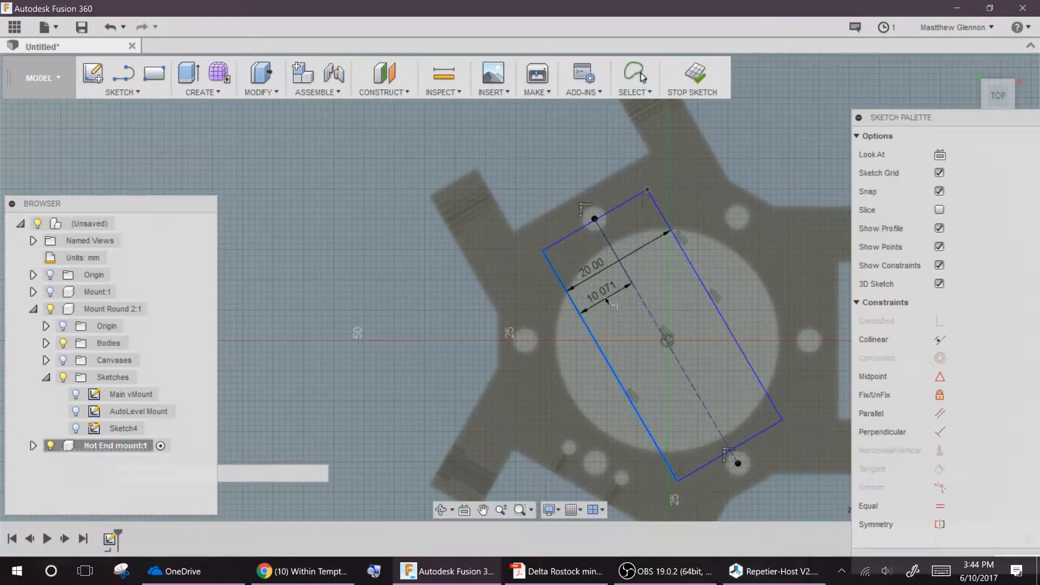
click(947, 376)
drag(575, 231, 561, 206)
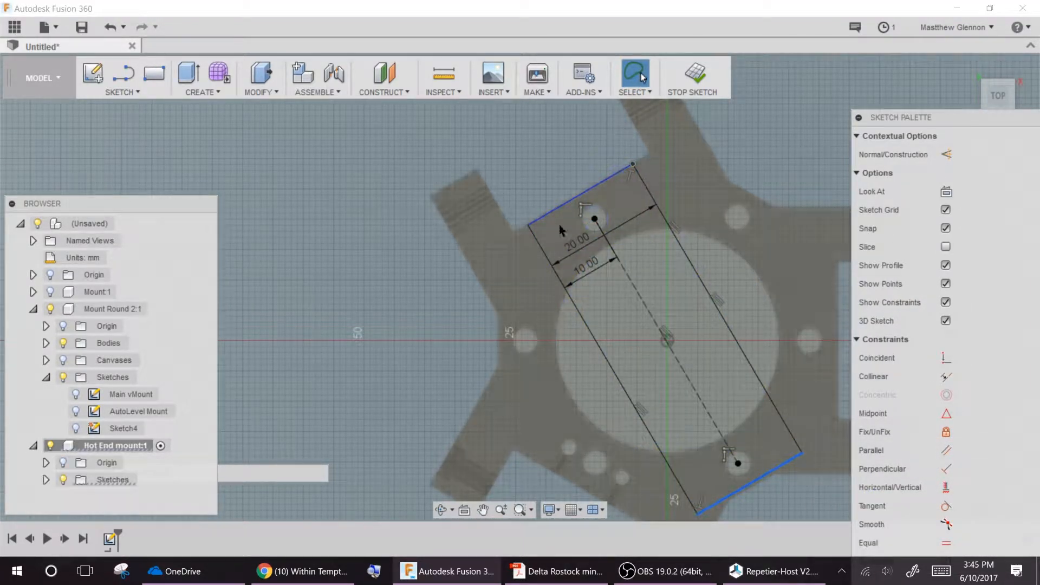
Draw a 4 mm circle on each mounting hole centre at the two ends of the construction line.
key(c)
click(595, 218)
text(4)
key(Return)
key(d)
click(746, 455)
click(762, 439)
click(595, 346)
scroll(699, 440, up, 3)
scroll(720, 484, down, 5)
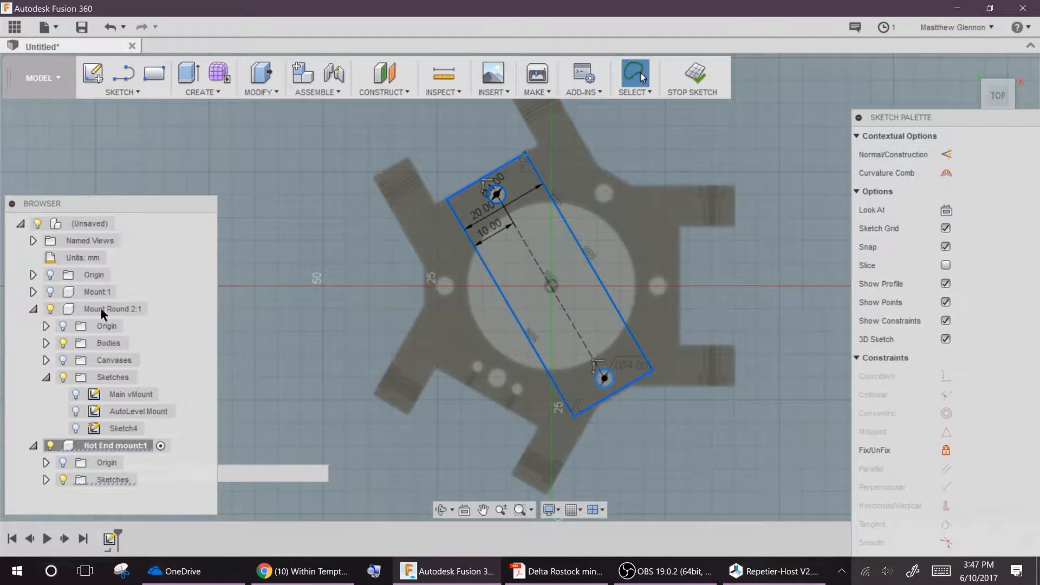
Draw two 5 mm circles beside the tilted rectangle.
key(c)
click(354, 248)
text(5)
key(Return)
key(c)
click(363, 297)
text(5)
key(Return)
Constrain both 5 mm circle centres to the diagonal construction line and place them inside the rectangle on either side of the origin.
scroll(346, 292, up, 1)
click(365, 297)
ctrl+click(605, 340)
click(940, 321)
drag(524, 205, 597, 328)
click(354, 243)
ctrl+click(564, 270)
click(940, 322)
drag(498, 159, 548, 244)
Dimension the 5 mm circles 26 mm apart, with the upper one 13 mm from the origin.
ctrl+click(512, 184)
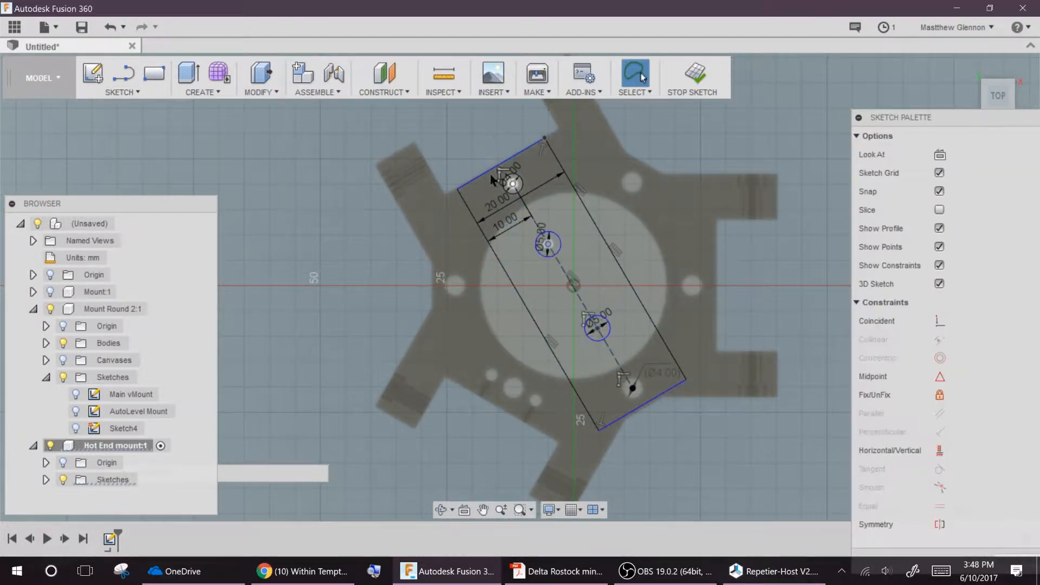
click(551, 298)
text(26)
key(Return)
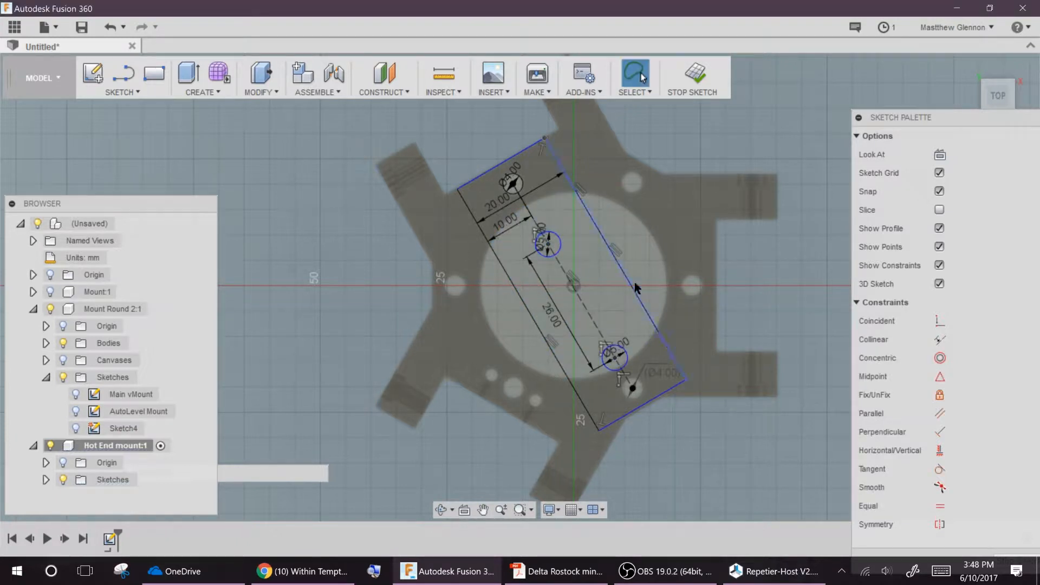
click(573, 286)
click(564, 251)
text(13)
key(Return)
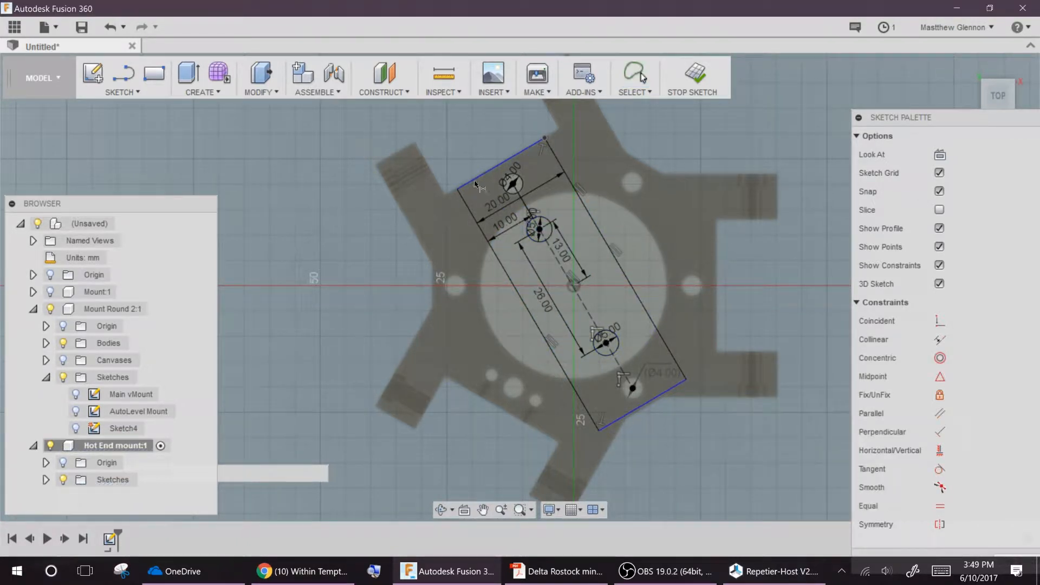
Extrude the rectangular plate with its holes, and extrude the plate section inside the round opening by -4 mm.
click(50, 309)
click(686, 78)
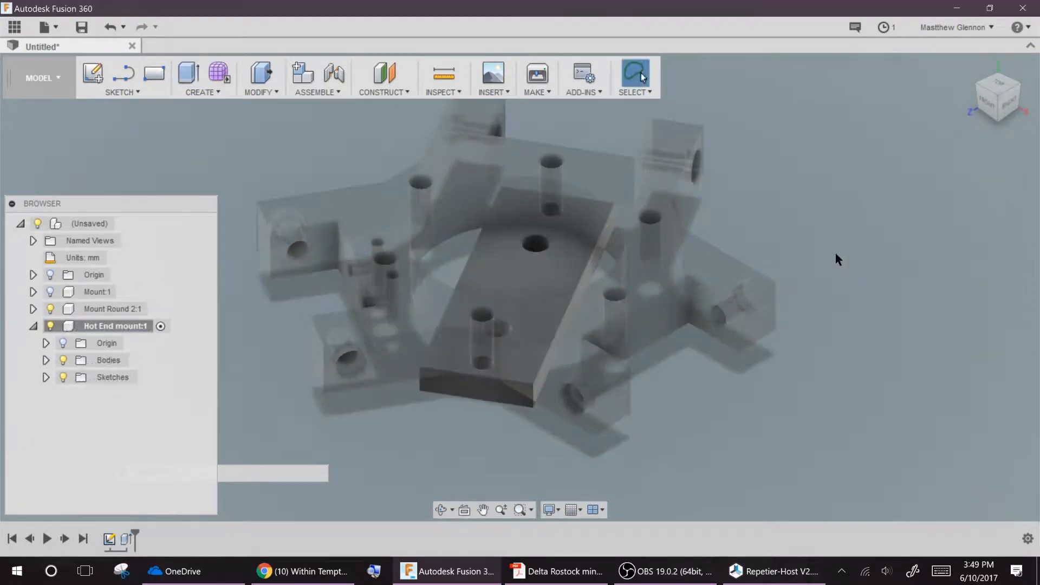
click(46, 360)
shift+middle_drag(317, 162, 359, 310)
click(577, 319)
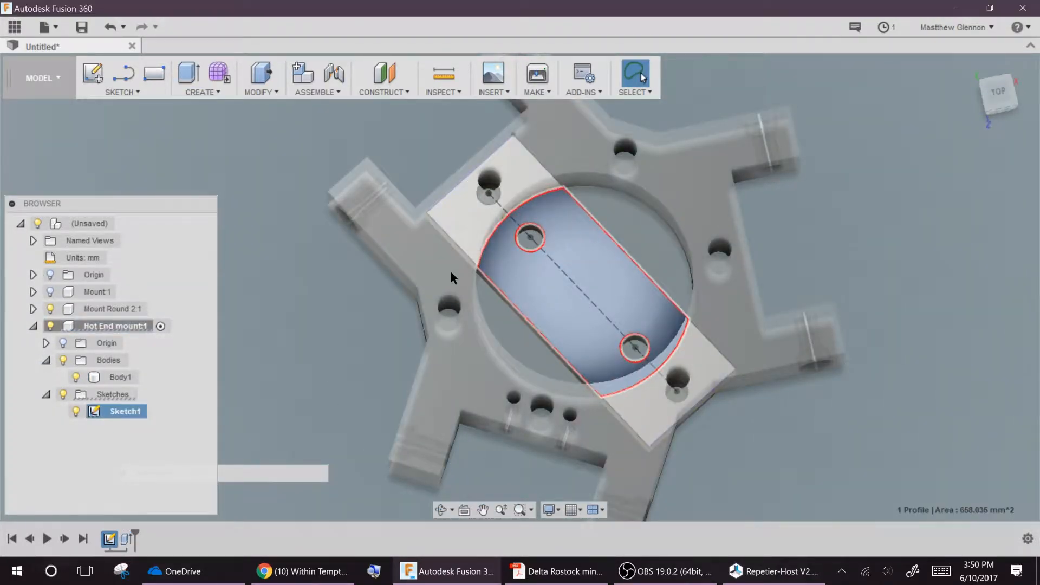
text(e-4)
shift+middle_drag(319, 320, 380, 297)
key(Return)
Activate the whole assembly and inspect how the hot end mount fits against the rounded mount.
click(125, 224)
shift+middle_drag(301, 260, 598, 288)
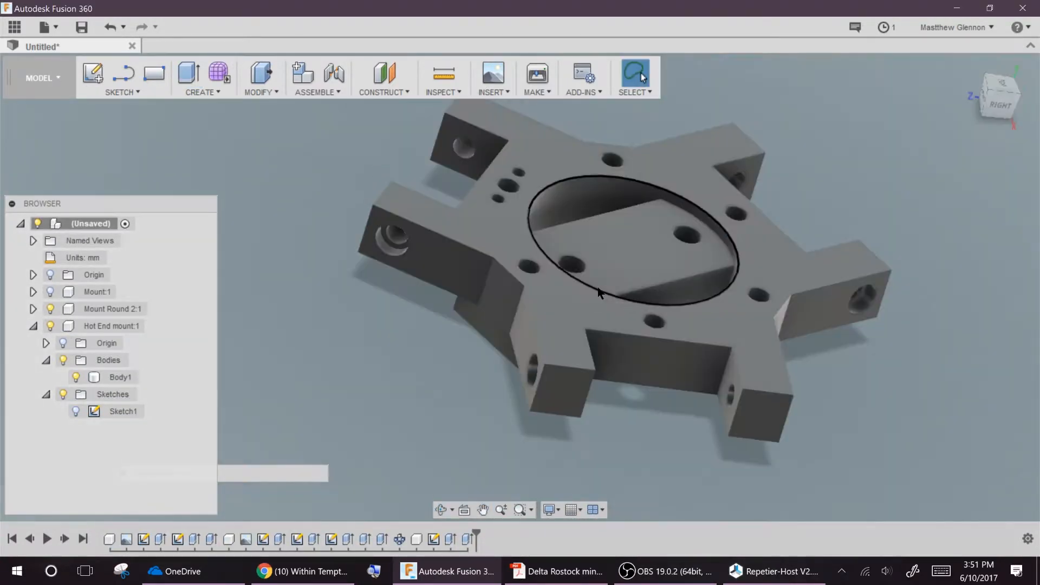
shift+middle_drag(307, 110, 454, 301)
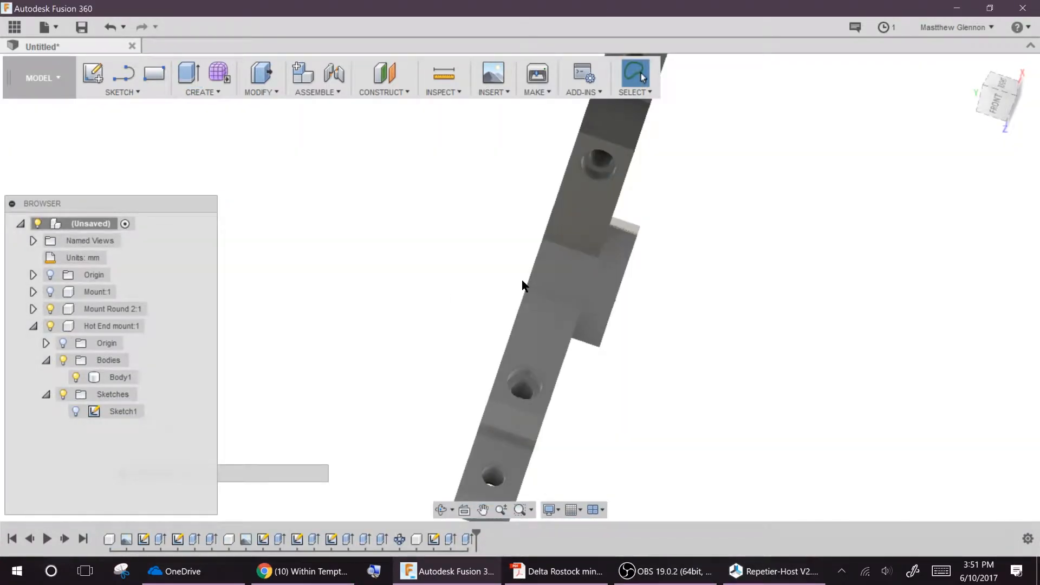
mouse_move(523, 285)
shift+middle_down()
mouse_move(574, 228)
mouse_move(520, 325)
mouse_move(580, 298)
shift+middle_up()
Start a new sketch in the Hot End mount component and draw a 5 mm circle on the first outer bolt hole.
click(161, 327)
click(92, 73)
click(421, 236)
click(123, 92)
mouse_move(152, 158)
click(273, 160)
click(328, 233)
text(5)
key(Return)
Draw a matching 5 mm circle on the opposite outer bolt hole and finish the sketch.
key(c)
click(468, 472)
text(5)
key(Return)
click(695, 80)
Extrude both bolt-head circle profiles 2.5 mm as separate bodies.
shift+middle_drag(542, 244, 323, 364)
scroll(373, 298, up, 8)
click(374, 299)
scroll(374, 299, down, 5)
ctrl+click(725, 368)
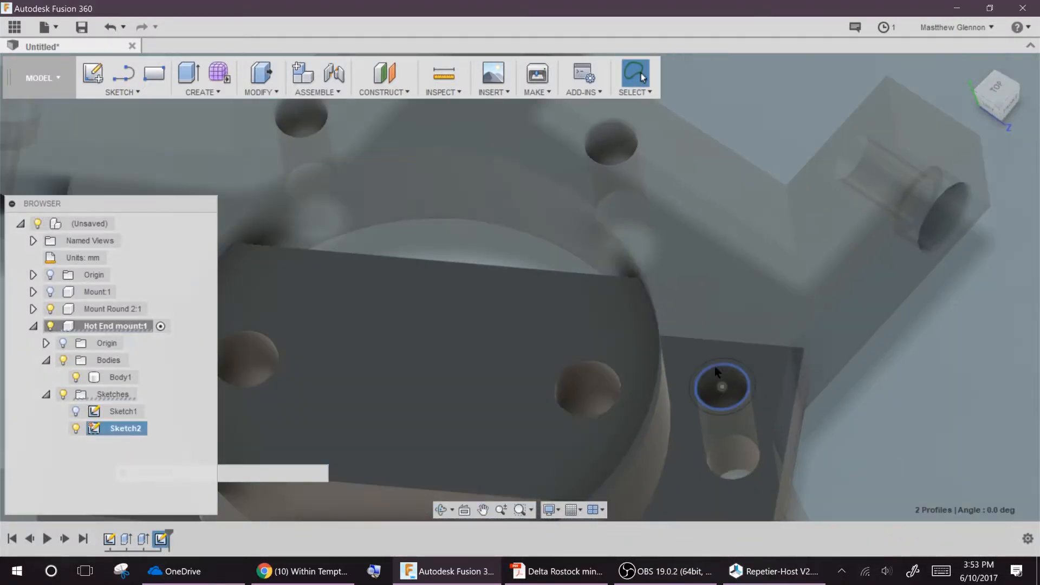
scroll(739, 398, up, 5)
ctrl+click(612, 368)
shift+middle_drag(569, 417, 481, 393)
key(e)
drag(932, 262, 862, 263)
text(2.5)
key(Return)
Hide the rounded mount and the Hot End mount bodies, and show Sketch1.
mouse_move(553, 401)
shift+middle_down()
mouse_move(534, 287)
mouse_move(487, 233)
shift+middle_up()
scroll(596, 325, up, 4)
click(50, 309)
click(76, 446)
scroll(574, 353, down, 5)
click(605, 464)
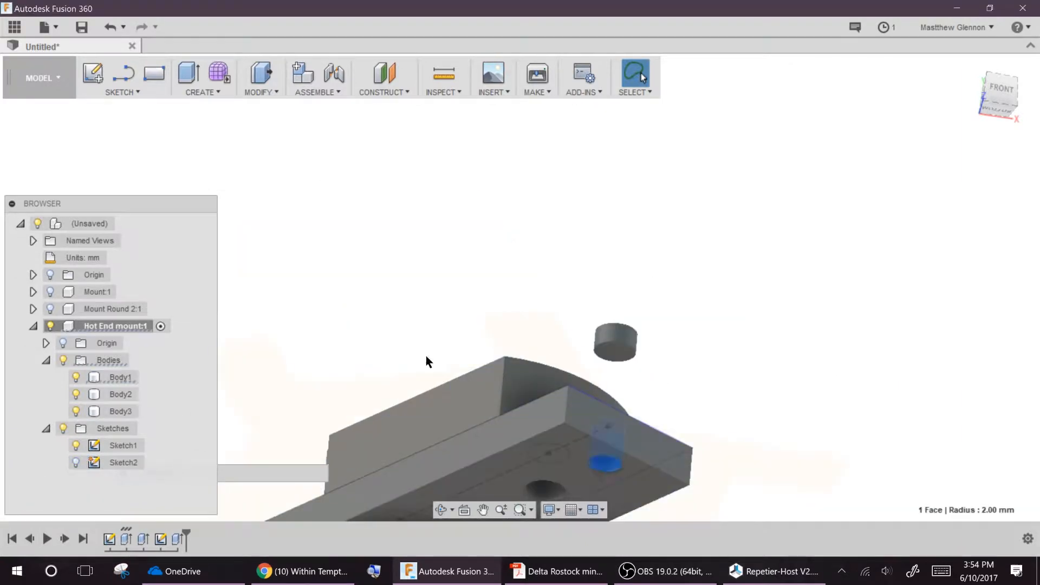
shift+middle_drag(426, 355, 379, 303)
click(62, 361)
Extrude the two 4 mm circle profiles of Sketch1 as bolt shafts joined to the bolt heads, showing the bodies again.
click(613, 421)
mouse_move(542, 379)
shift+middle_down()
mouse_move(439, 337)
mouse_move(466, 303)
shift+middle_up()
scroll(618, 325, up, 4)
ctrl+click(761, 284)
scroll(617, 337, down, 6)
click(63, 360)
shift+middle_drag(433, 368, 360, 307)
scroll(457, 222, up, 5)
shift+middle_drag(334, 242, 357, 200)
key(e)
click(936, 207)
click(924, 262)
click(389, 195)
drag(773, 262, 784, 328)
click(916, 380)
shift+middle_drag(541, 271, 466, 347)
Show the rounded mount and rename the component's bodies Hot End Mount, Bolt and Bolt (1).
click(50, 309)
scroll(411, 267, down, 4)
shift+middle_drag(368, 320, 331, 304)
double_click(121, 395)
text(Hot End Mount)
key(Return)
shift+middle_drag(254, 347, 481, 228)
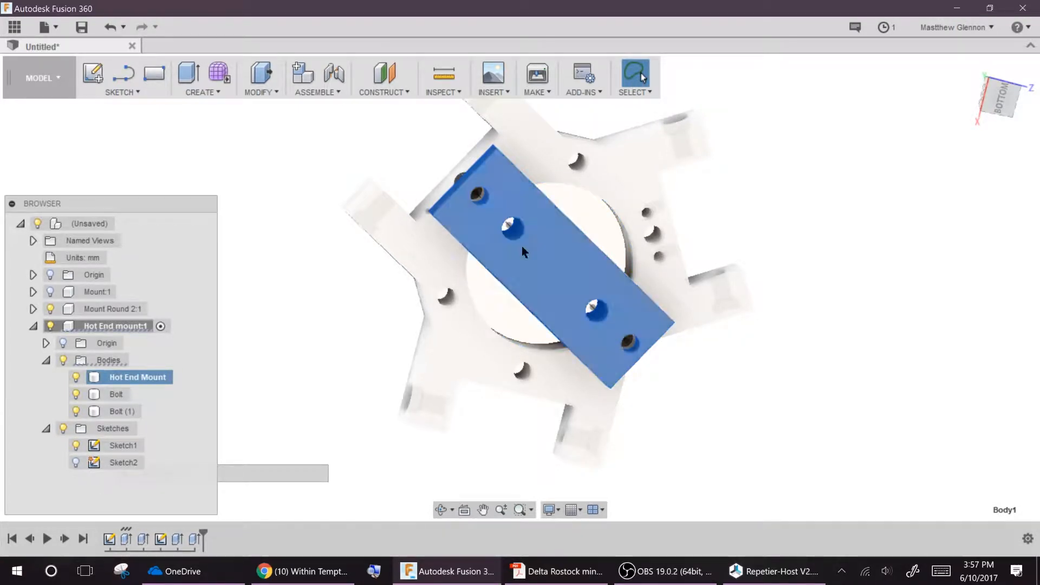
Hide the Hot End mount bodies and open Sketch1 for editing.
scroll(522, 246, up, 5)
click(545, 203)
click(63, 360)
click(531, 172)
ctrl+click(799, 441)
double_click(95, 445)
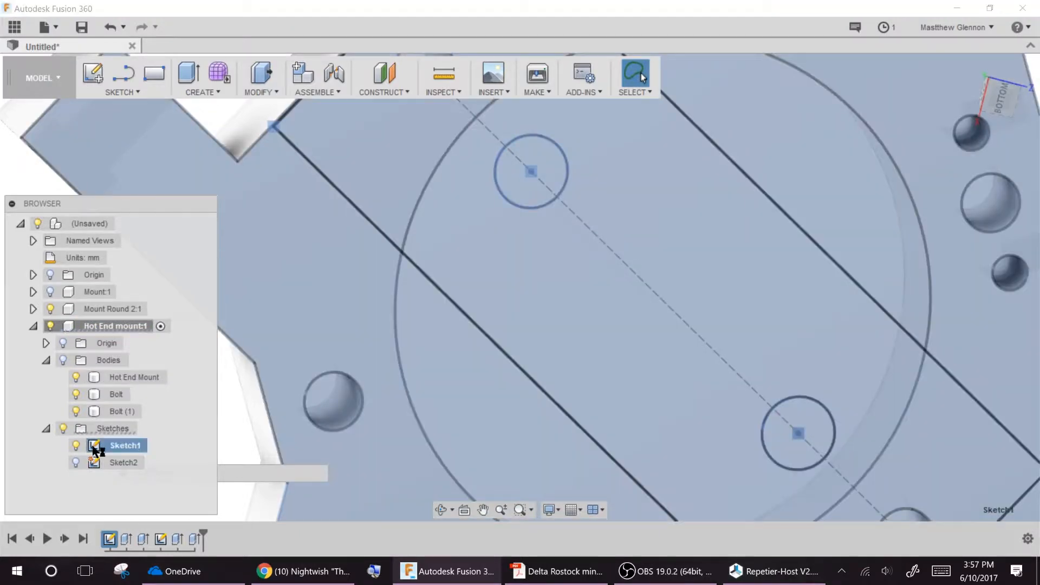
Offset both 5 mm circles inward by -1 mm and finish the sketch.
click(329, 423)
ctrl+click(490, 141)
key(o)
click(483, 142)
drag(483, 129, 490, 149)
click(690, 242)
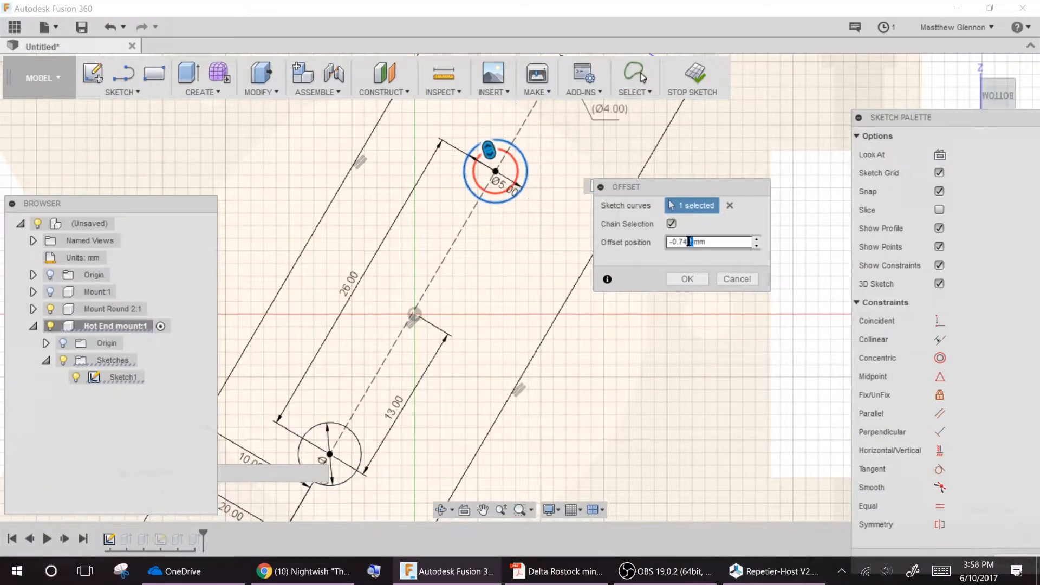
text(-1)
key(Return)
click(311, 428)
key(o)
key(Return)
click(692, 79)
Show the bodies and extrude the two ring profiles 30 mm as new bodies, starting from the plate's outer face.
click(483, 191)
scroll(327, 429, down, 4)
shift+middle_drag(327, 429, 381, 328)
scroll(374, 331, up, 5)
ctrl+click(392, 328)
scroll(302, 273, down, 8)
click(65, 361)
scroll(306, 231, up, 5)
key(e)
click(700, 223)
click(704, 273)
click(341, 199)
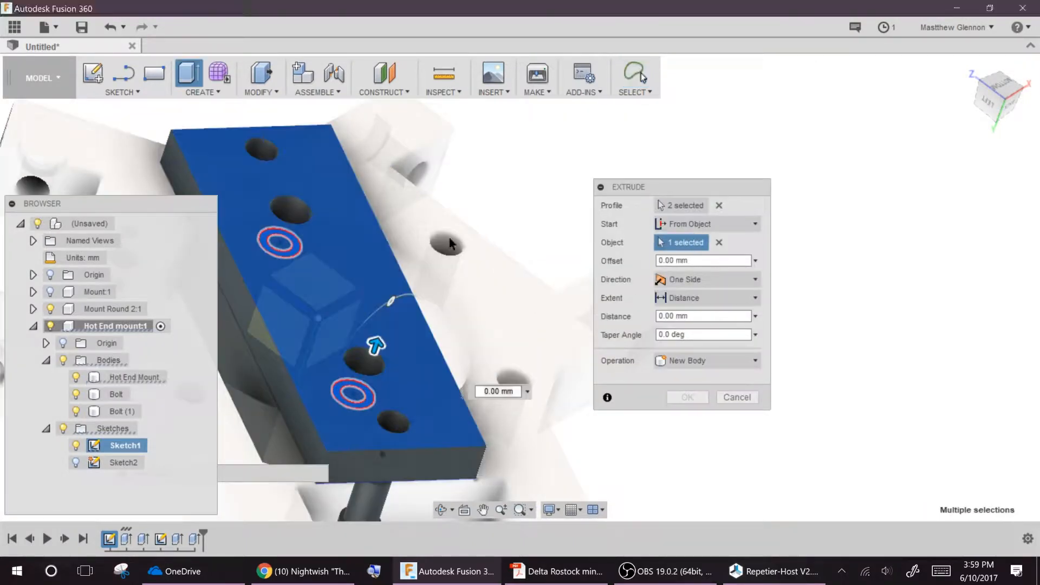
text(30)
click(685, 396)
shift+middle_drag(310, 327, 357, 258)
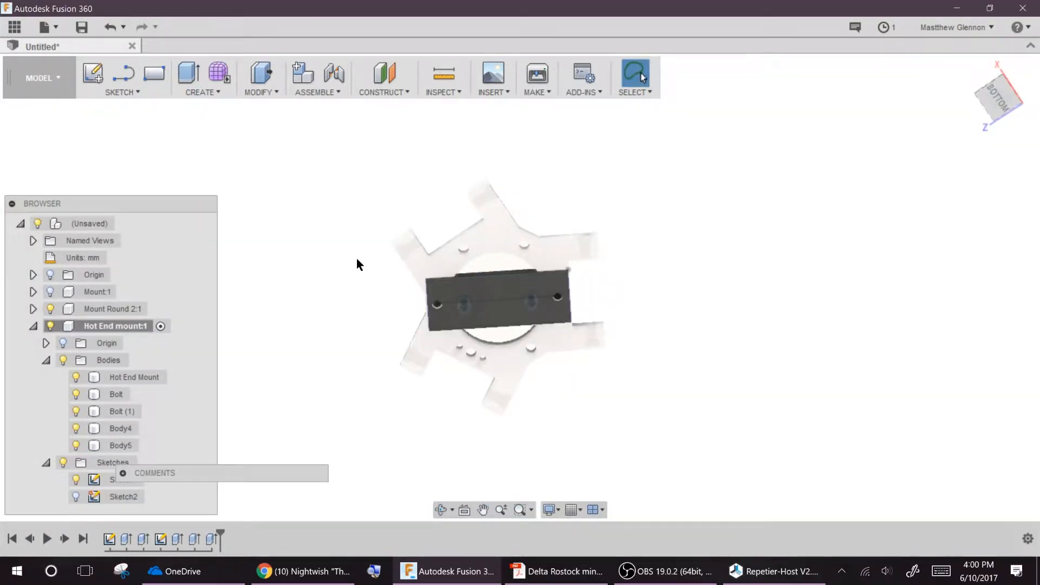
Start a sketch on the end face of one hot end rod and draw a 20 by 20 mm square.
click(93, 73)
click(531, 305)
key(r)
click(281, 177)
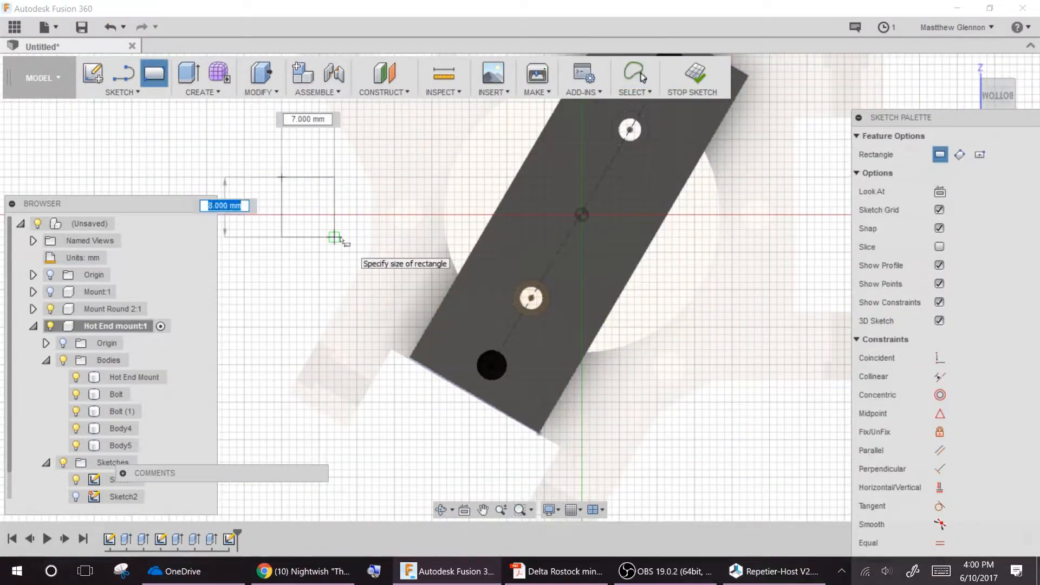
text(20)
key(Tab)
text(20)
key(Return)
Draw a 20 mm diameter circle and make its centre coincident with the rod's hole centre.
key(c)
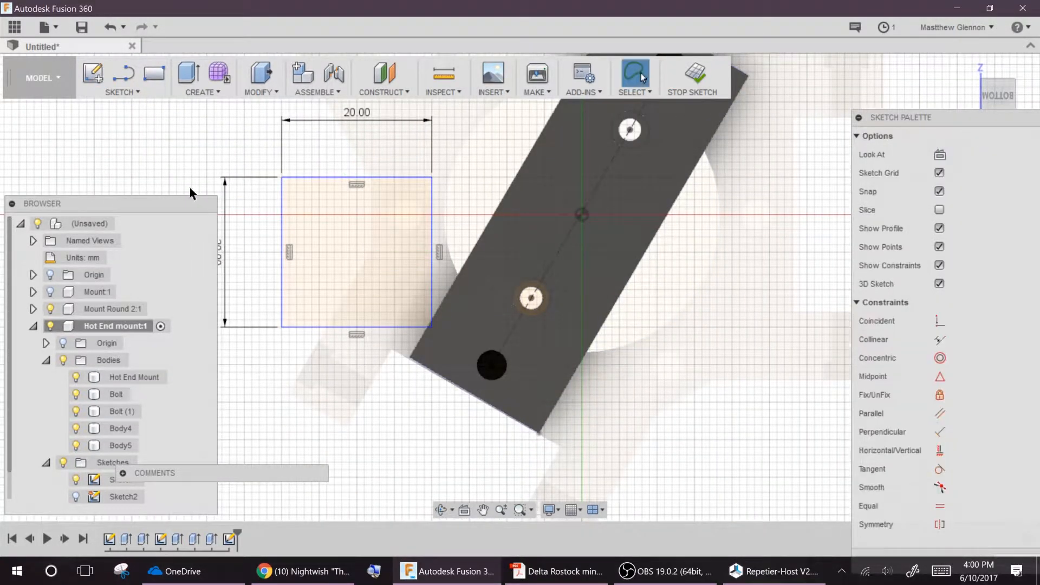
drag(302, 177, 475, 211)
click(349, 225)
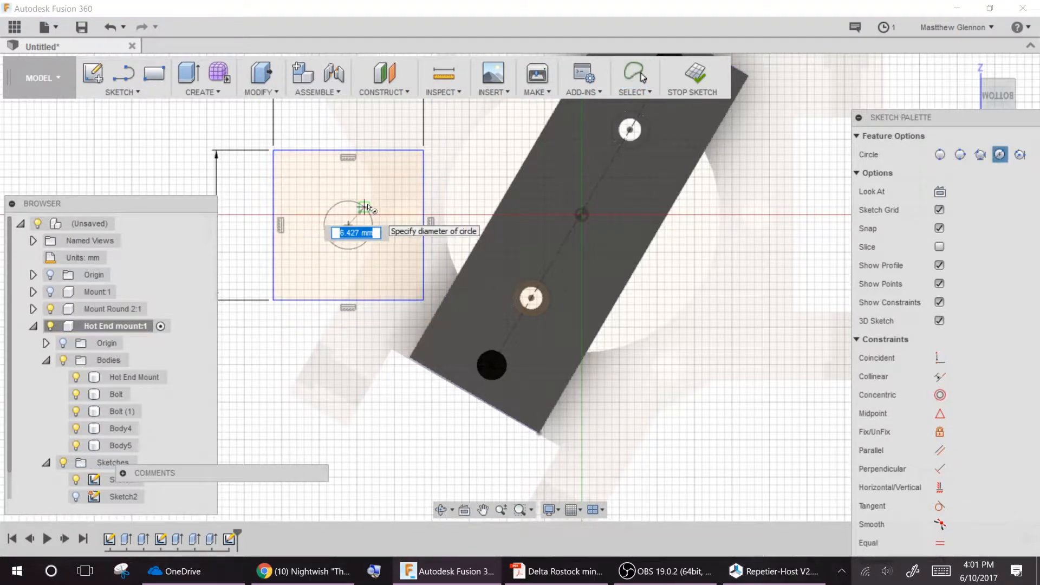
text(20)
key(Return)
click(939, 321)
click(348, 225)
click(531, 298)
Constrain the square's edges to the 20 mm circle so that the square encloses it.
click(940, 321)
click(289, 151)
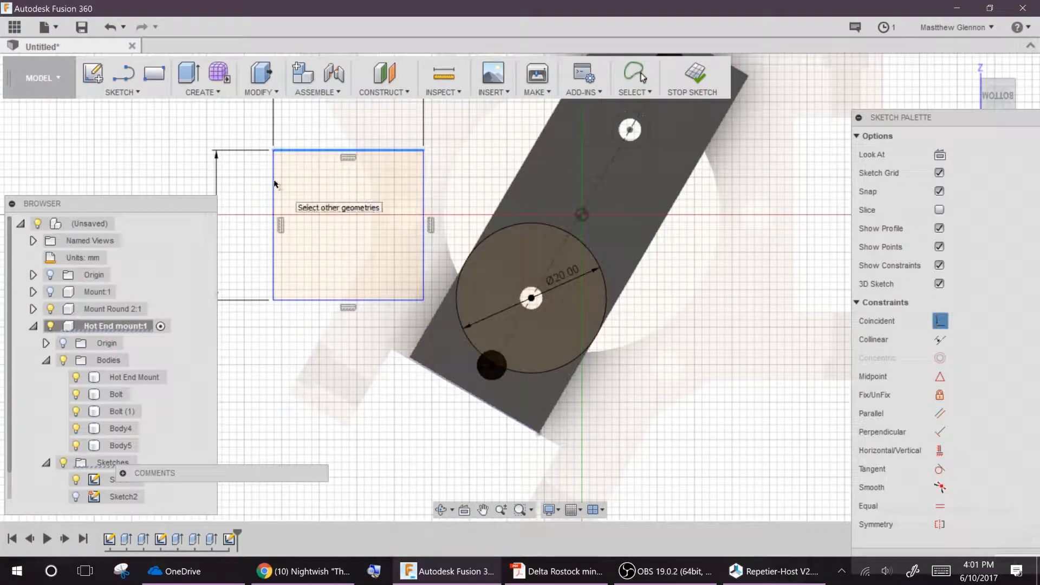
click(542, 220)
click(509, 240)
ctrl+click(512, 224)
click(946, 524)
click(602, 271)
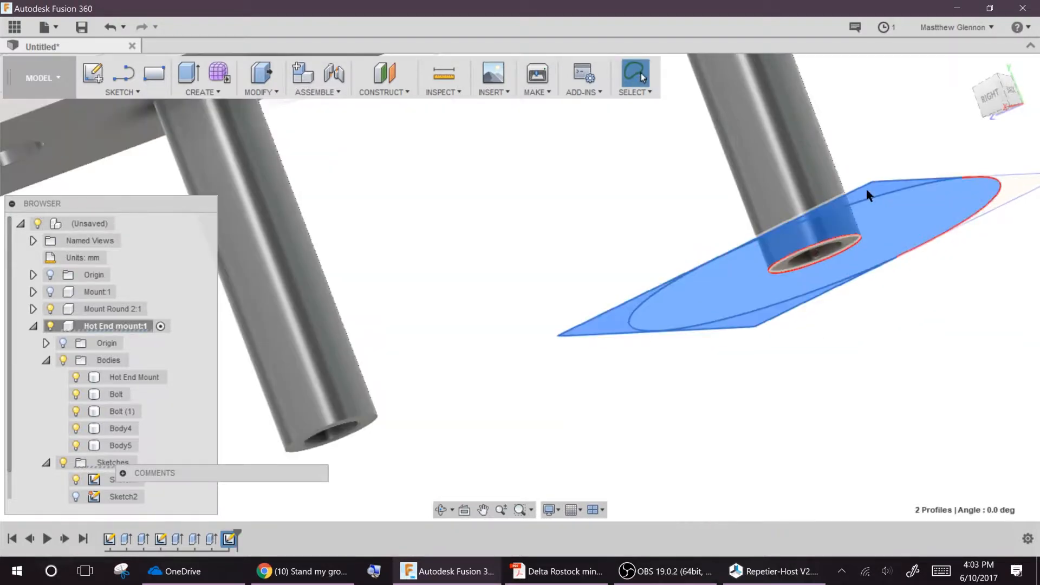
Reopen Sketch3 and remove the 20 mm guide circle, leaving the square around the rod.
click(602, 294)
scroll(603, 294, down, 2)
scroll(108, 487, down, 1)
double_click(110, 497)
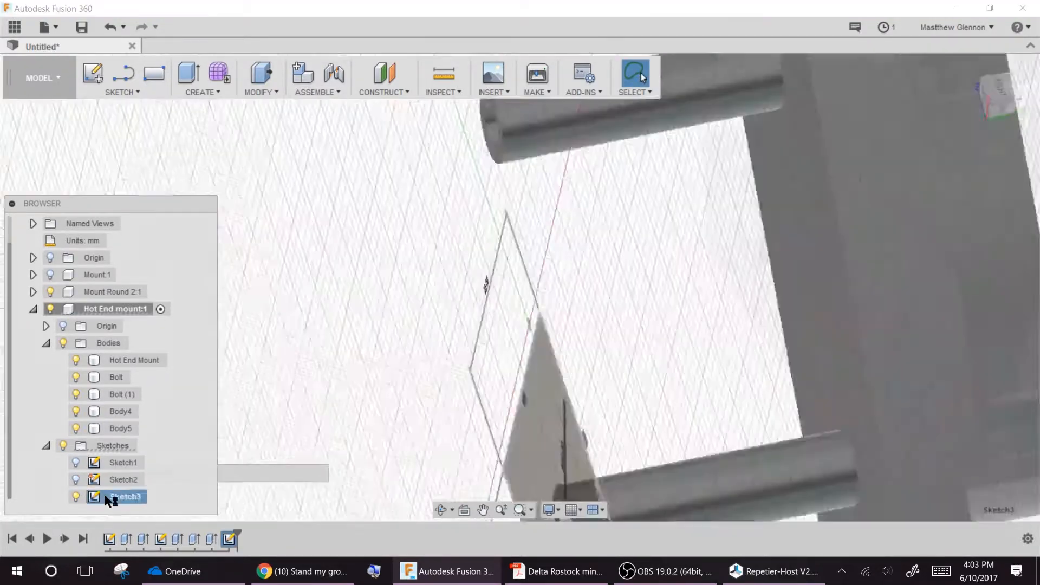
right_click(562, 311)
click(552, 413)
Extrude the square profile around the rod's hole as a new body.
click(570, 328)
key(e)
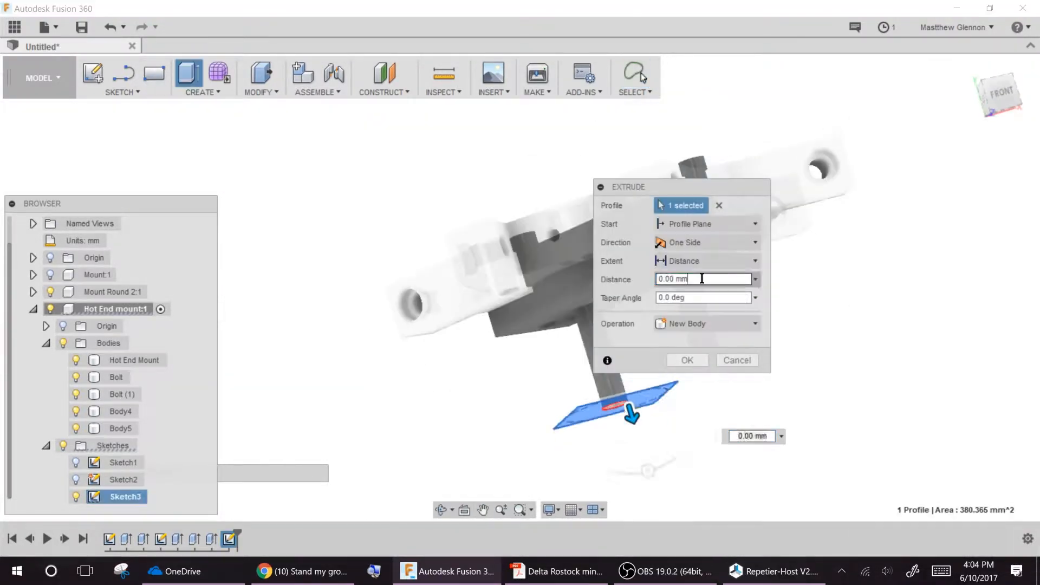
key(Return)
Rotate the new square block about the axis of its hole by 45 degrees.
click(261, 90)
click(267, 339)
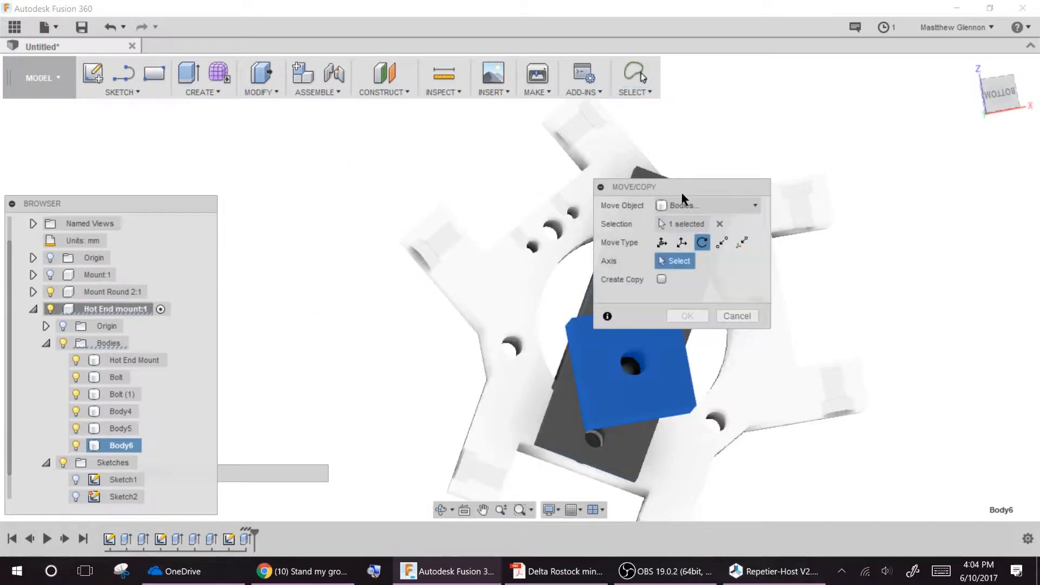
scroll(638, 362, up, 5)
click(637, 364)
text(45)
Edit the block's rotation so its sides line up with the hot end mount plate.
double_click(264, 538)
drag(586, 271, 571, 264)
key(Return)
Copy the square block and move the copy onto the end of the second rod.
scroll(279, 327, down, 5)
shift+middle_drag(271, 333, 406, 341)
click(122, 445)
key(ctrl+c)
key(ctrl+v)
drag(520, 297, 480, 203)
shift+middle_drag(479, 203, 278, 255)
scroll(278, 255, up, 5)
drag(428, 243, 460, 290)
shift+middle_drag(460, 291, 362, 342)
drag(363, 341, 281, 357)
scroll(655, 318, down, 10)
shift+middle_drag(655, 318, 352, 325)
key(Return)
middle_drag(352, 304, 374, 238)
scroll(112, 395, down, 3)
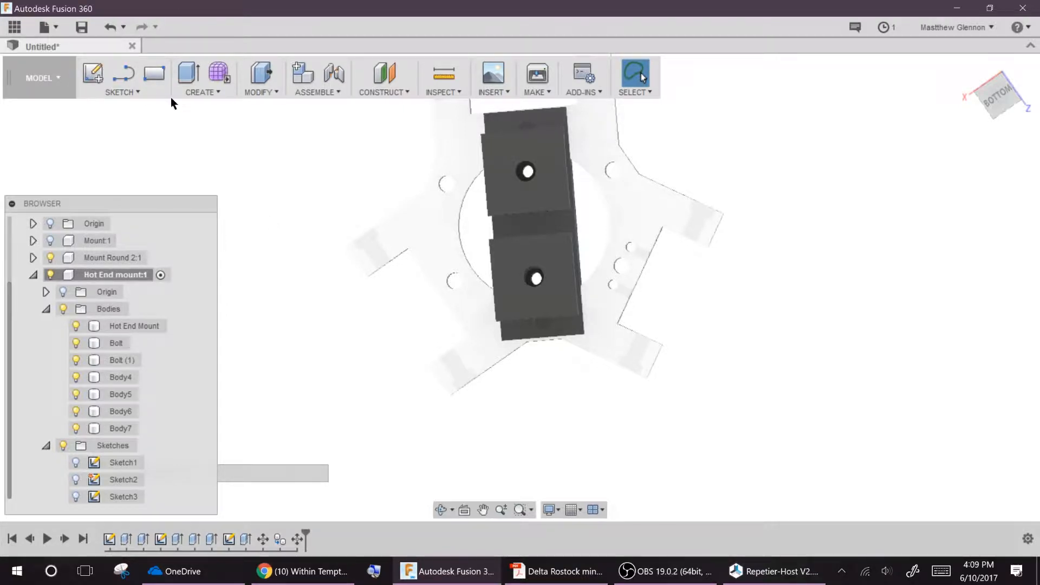
click(202, 91)
click(230, 264)
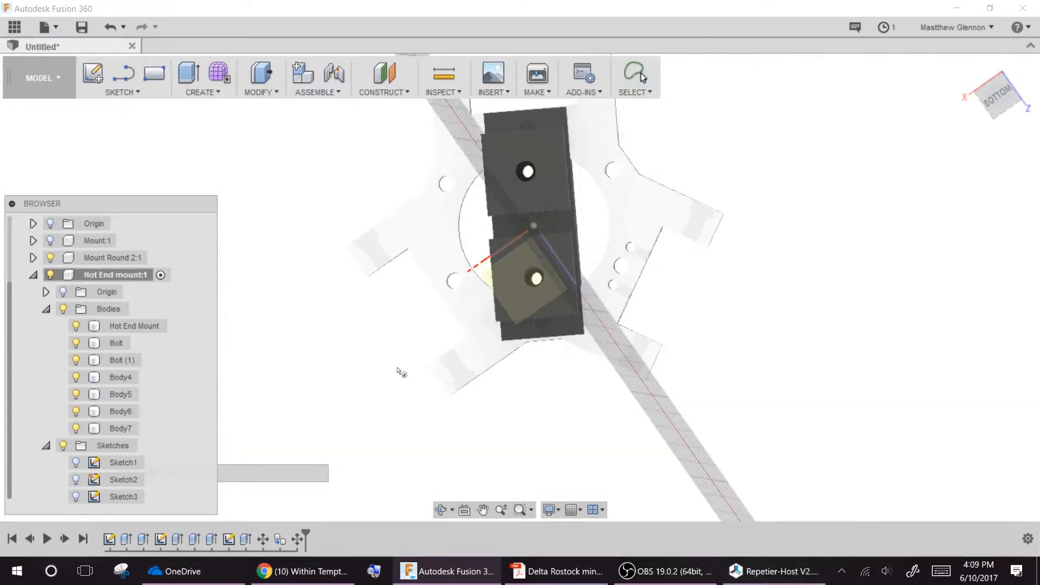
click(399, 372)
click(201, 91)
key(Escape)
Start a sketch on the underside of one block and draw a rough closed eight-sided outline around its hole.
click(615, 274)
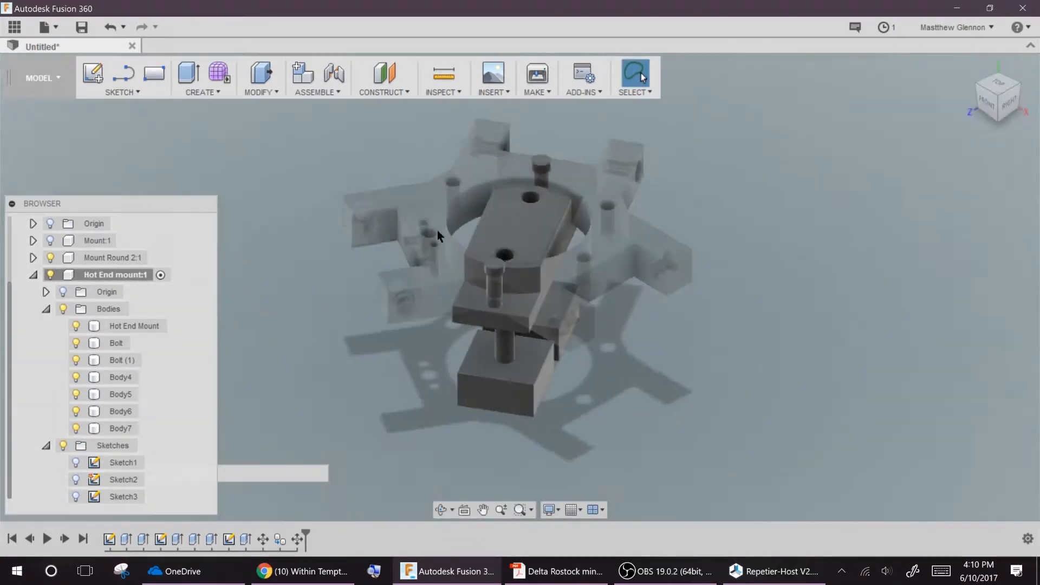
click(437, 229)
scroll(437, 230, up, 5)
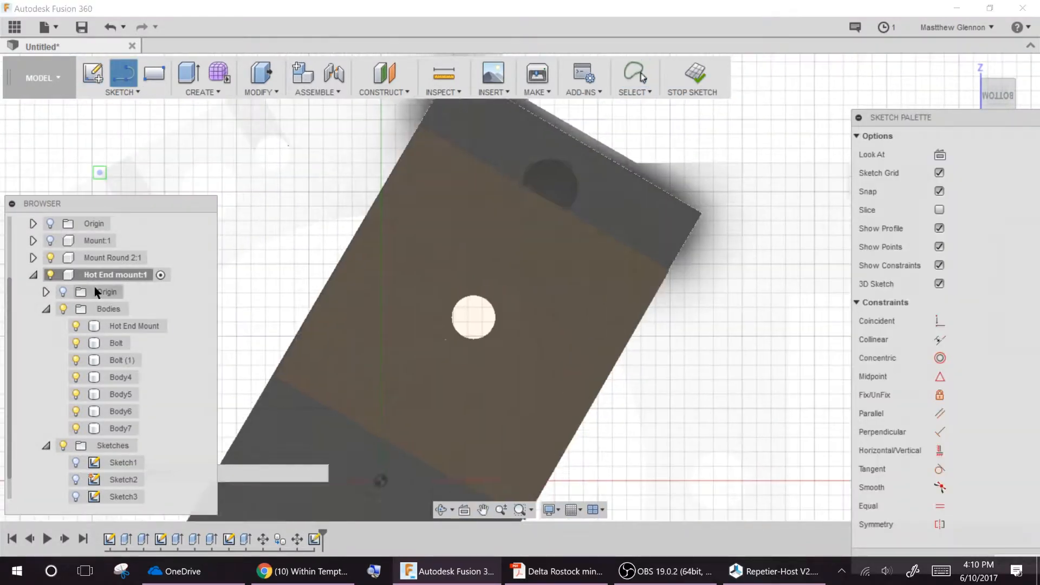
key(l)
click(453, 264)
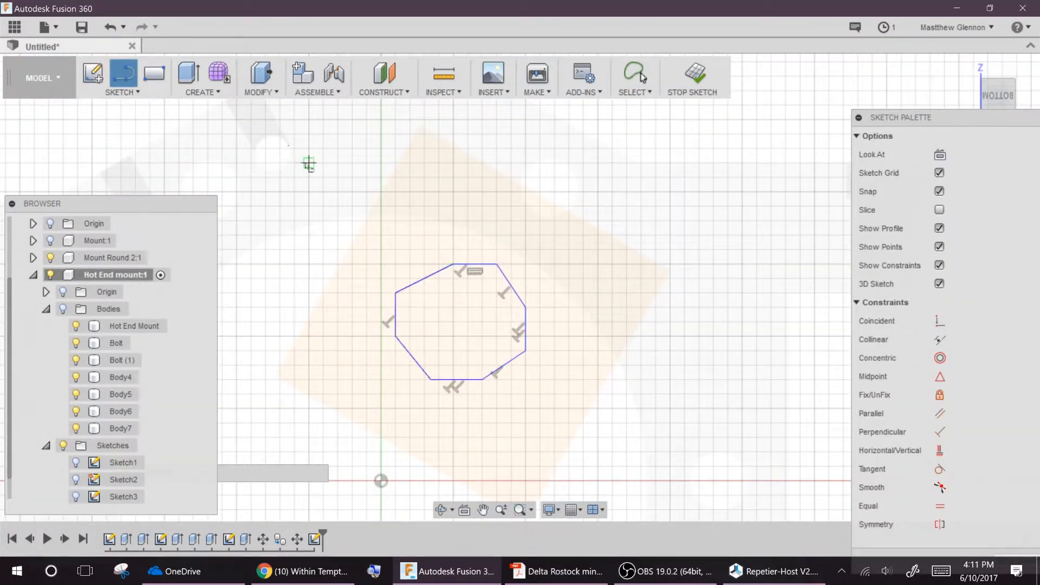
Draw a 7 mm diameter guide circle beside the eight-sided outline.
click(123, 92)
click(323, 235)
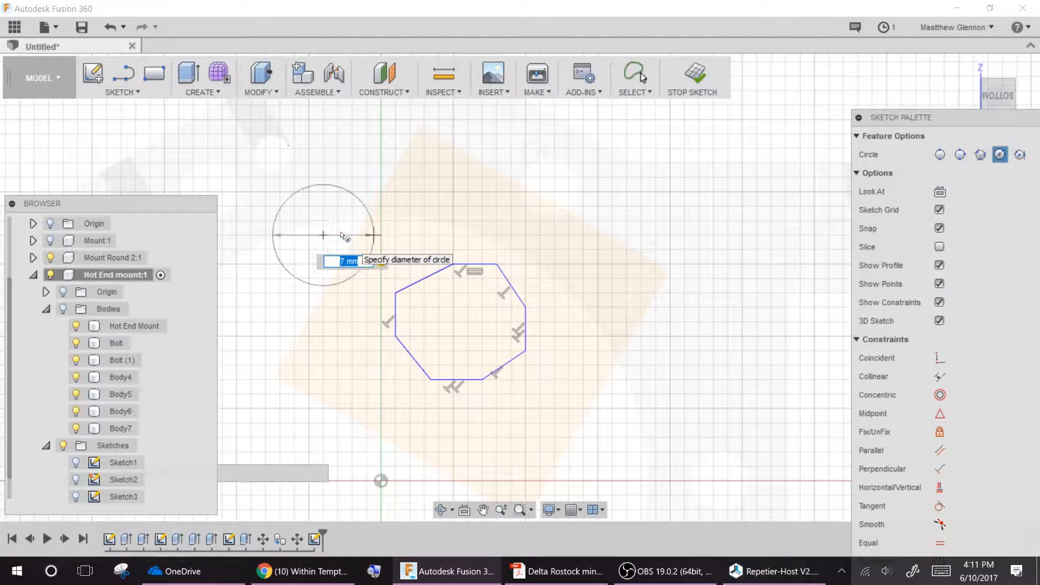
text(7)
key(Return)
key(Escape)
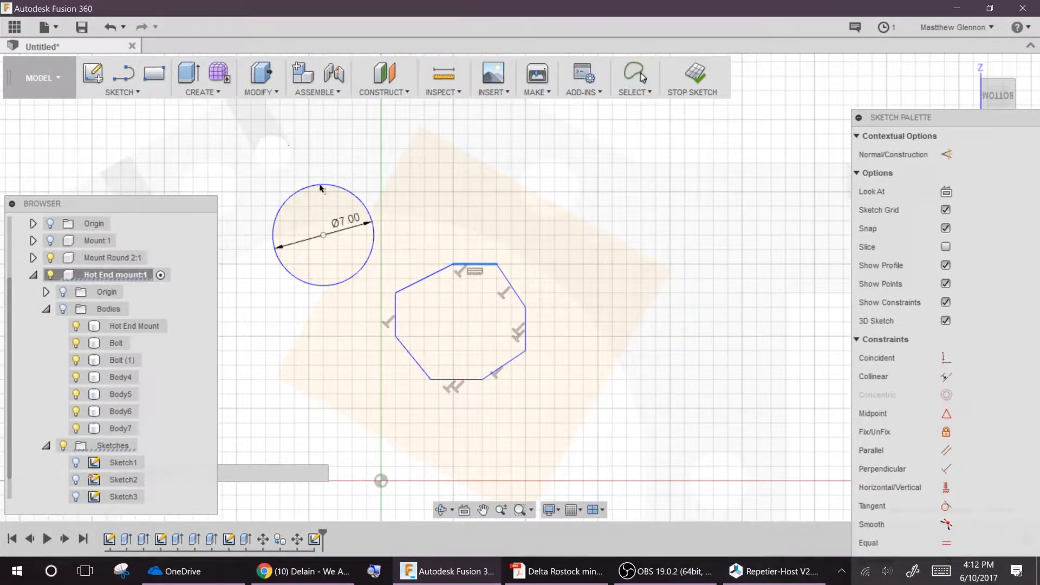
key(Escape)
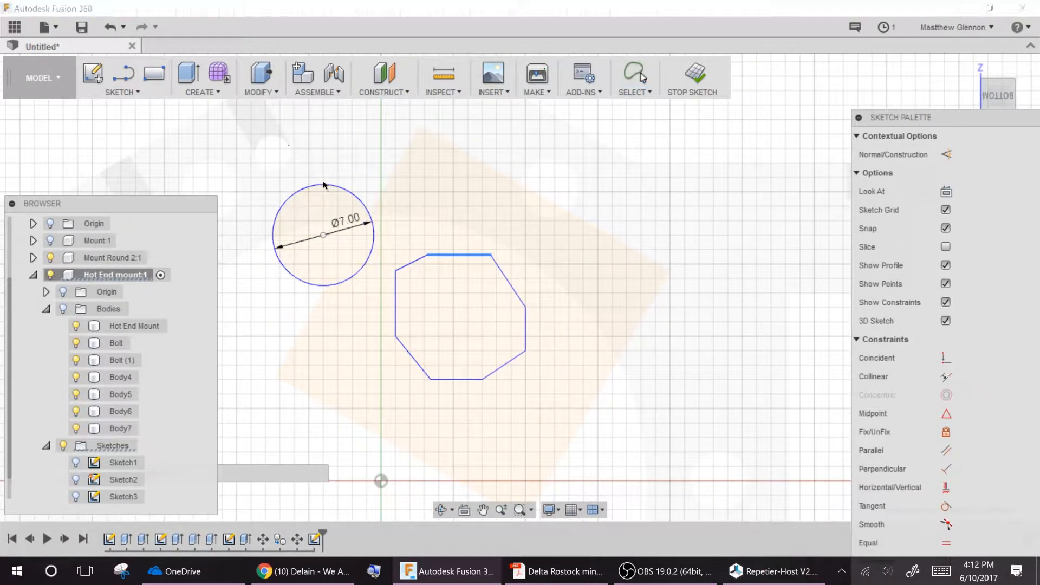
Move the outline's upper and left edges up against the 7 mm circle.
drag(396, 317, 265, 306)
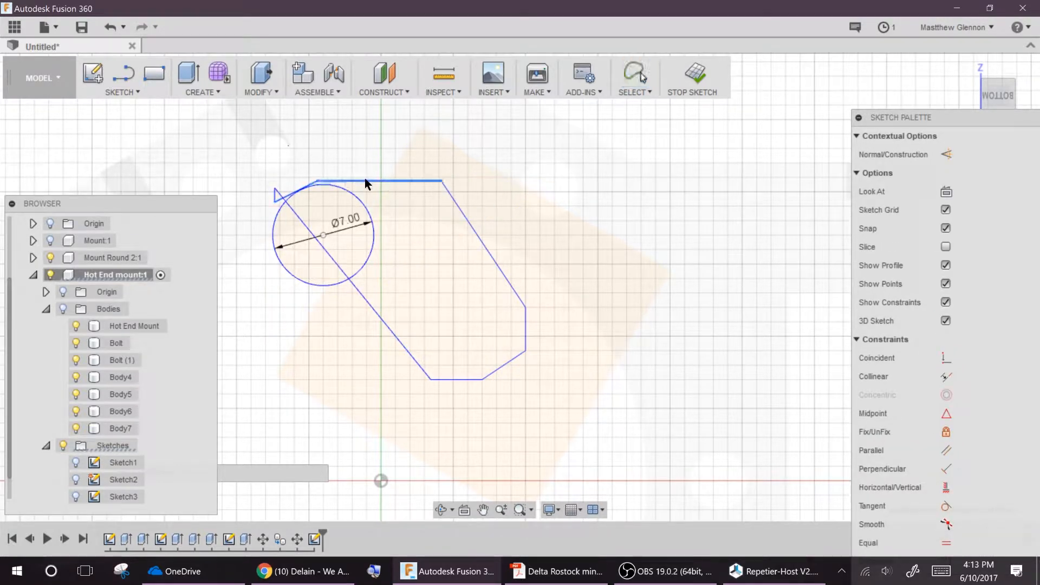
drag(274, 200, 276, 273)
drag(274, 204, 265, 207)
drag(265, 236, 272, 237)
scroll(271, 236, up, 5)
scroll(636, 421, down, 4)
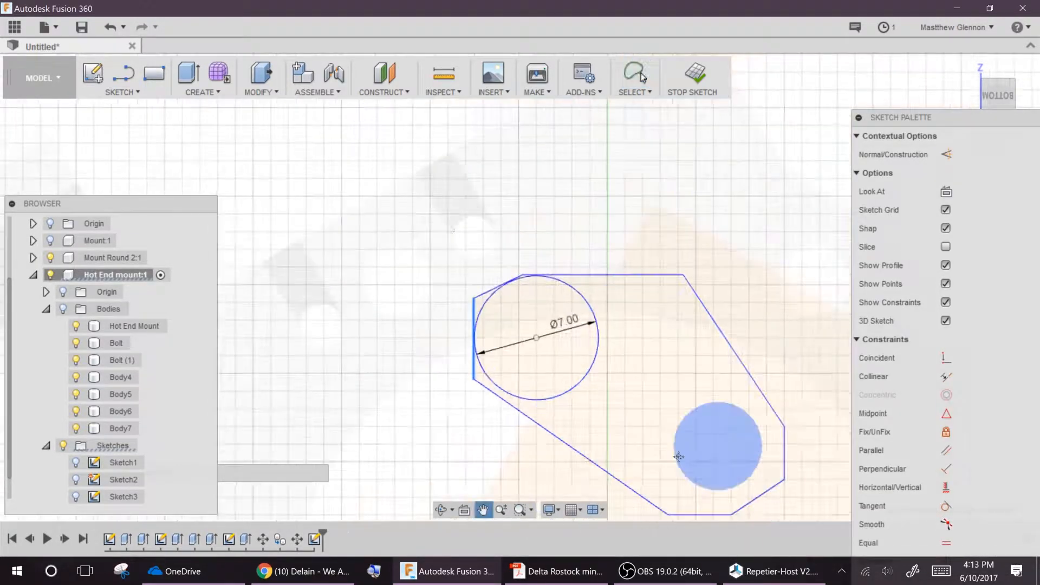
Bring the outline's lower and right edges in against the 7 mm circle so it surrounds the circle.
middle_drag(678, 471, 627, 413)
drag(642, 455, 505, 341)
scroll(542, 342, down, 3)
drag(726, 342, 536, 342)
drag(658, 373, 580, 315)
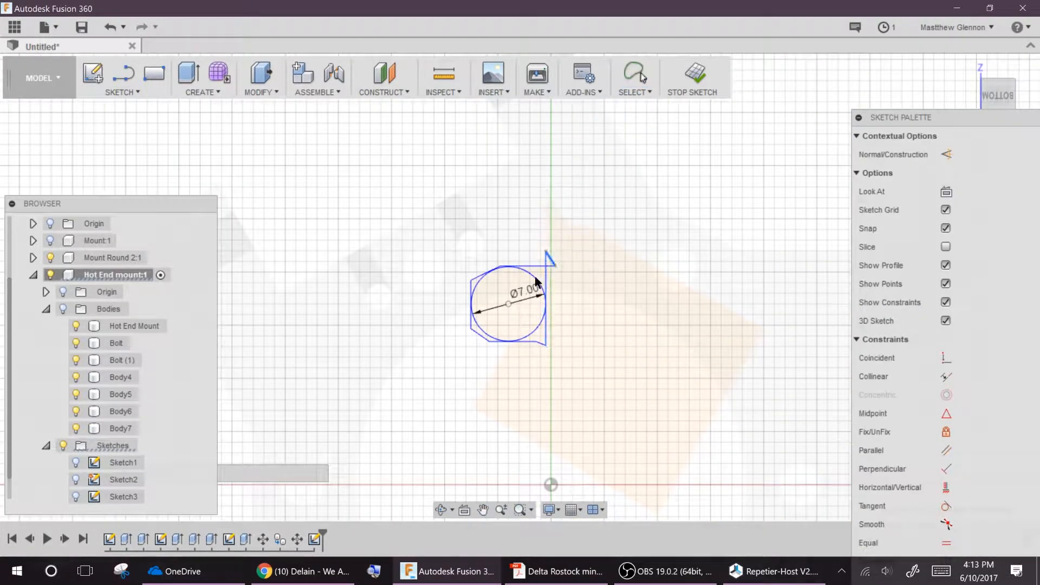
drag(570, 243, 537, 277)
scroll(512, 299, up, 5)
drag(624, 451, 623, 375)
Adjust the outline's corners to form an even octagon around the 7 mm circle.
click(519, 190)
drag(470, 192, 447, 192)
drag(375, 238, 376, 263)
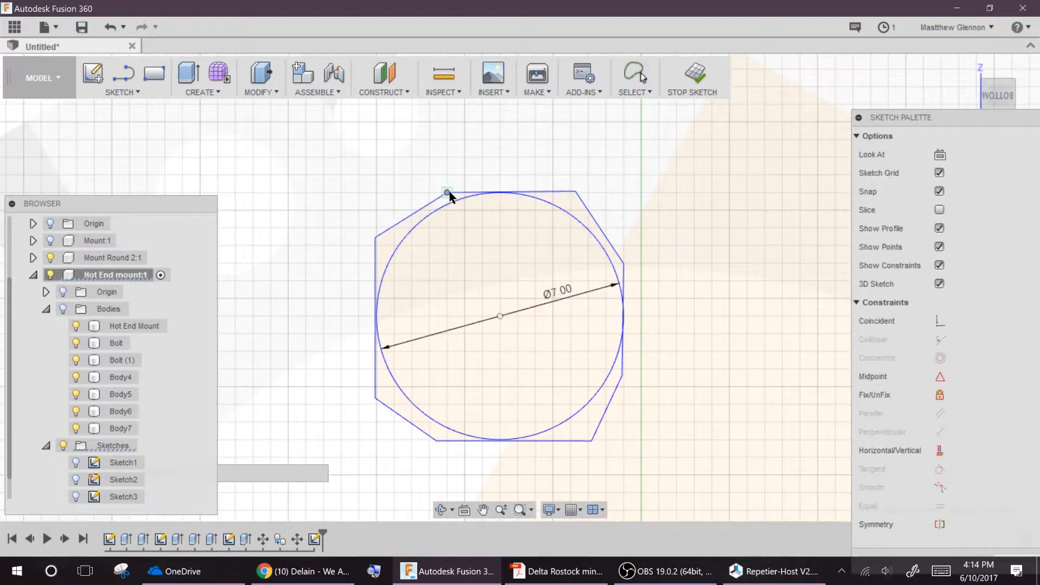
drag(576, 191, 552, 193)
drag(550, 444, 543, 445)
drag(439, 444, 451, 444)
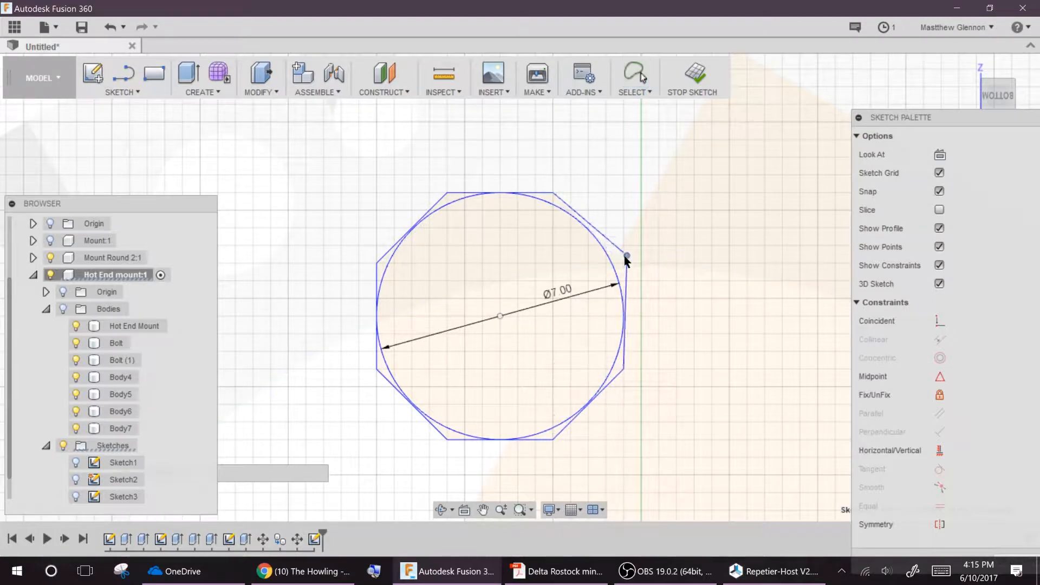
Delete the 7 mm guide circle and move the whole octagon to the centre of the block.
click(391, 257)
key(Delete)
scroll(453, 362, down, 4)
double_click(454, 397)
shift+middle_drag(454, 397, 427, 224)
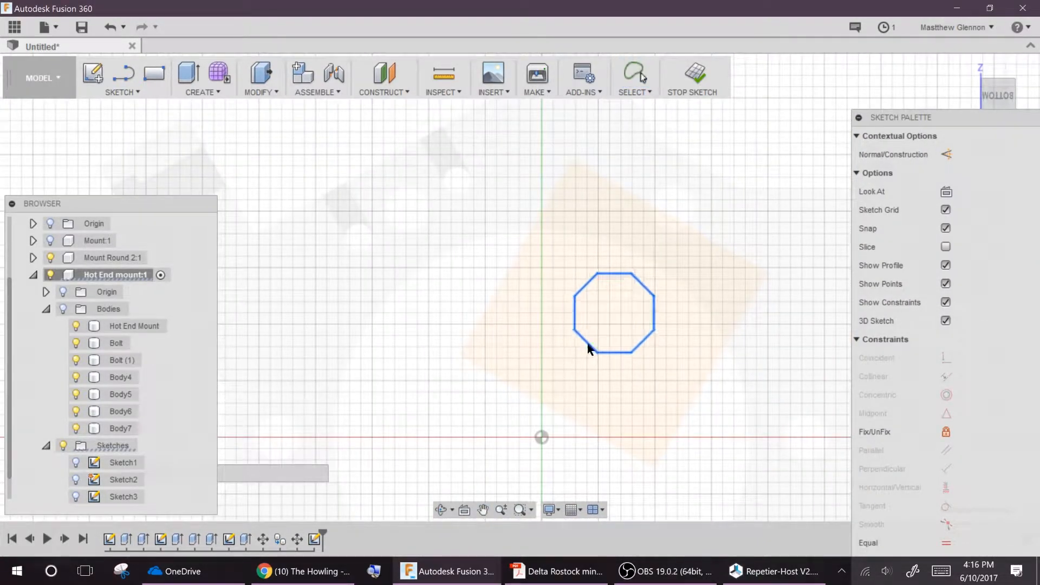
Finish the sketch, extrude both octagon profiles 7 mm as a new body and show the component's bodies.
click(694, 76)
click(601, 324)
click(580, 325)
shift+middle_drag(477, 343, 379, 196)
click(188, 73)
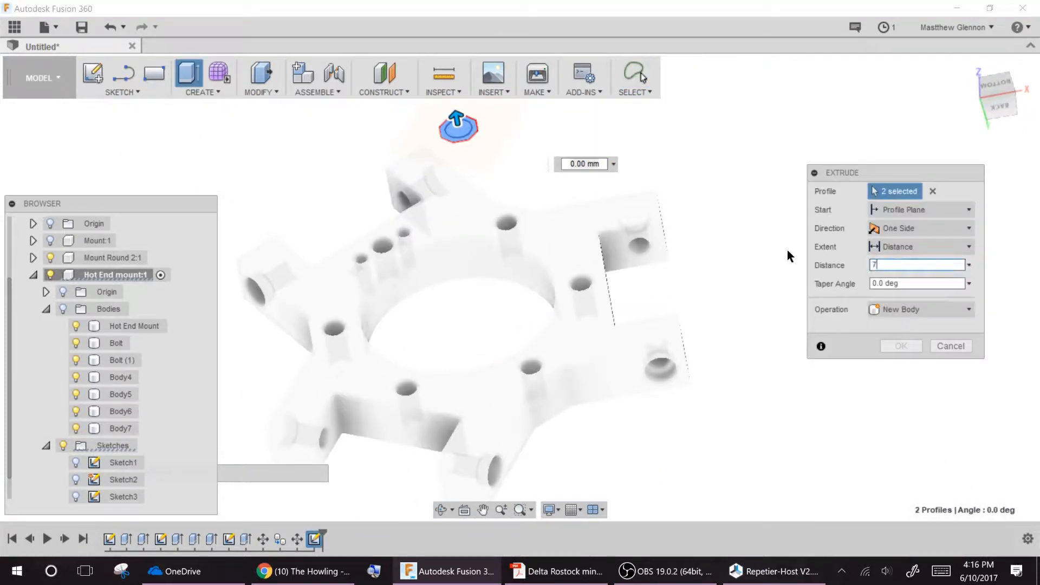
key(Return)
click(63, 308)
scroll(331, 253, down, 3)
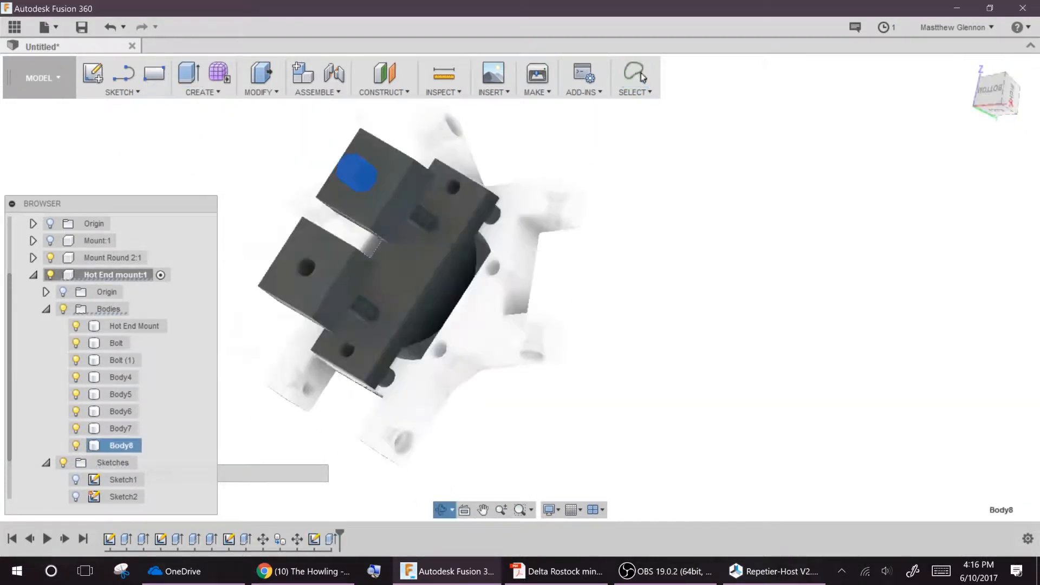
Move the octagonal nozzle body into position on the block.
key(m)
click(989, 109)
click(997, 117)
click(998, 117)
click(997, 117)
scroll(320, 168, up, 3)
drag(442, 198, 404, 339)
scroll(338, 373, up, 5)
scroll(404, 339, down, 10)
shift+middle_drag(404, 339, 514, 397)
key(Return)
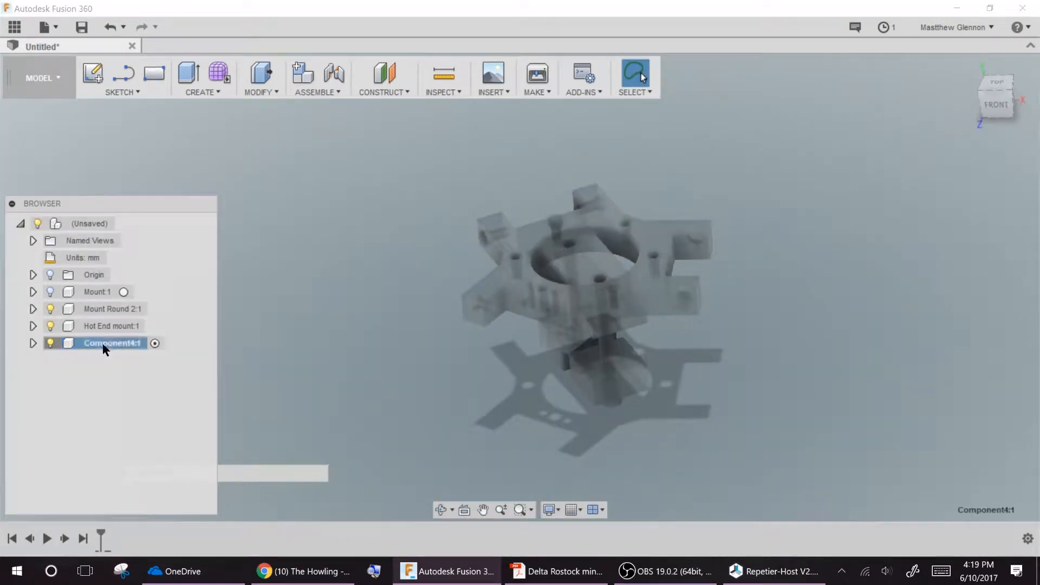
Bring the dimension drawing from the BLTouch PDF datasheet into a new BL Touch component as a canvas.
click(631, 314)
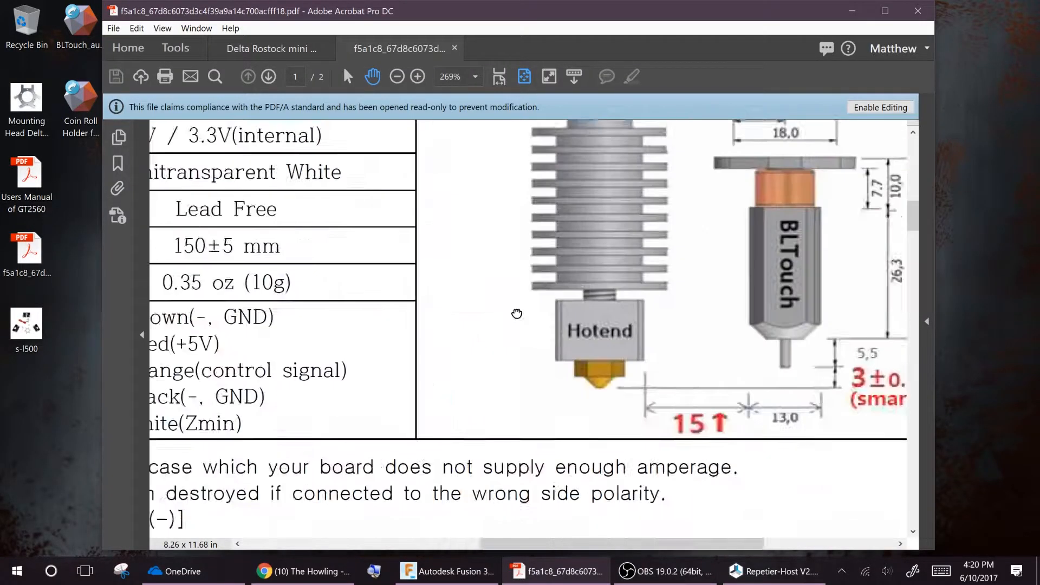
right_click(589, 248)
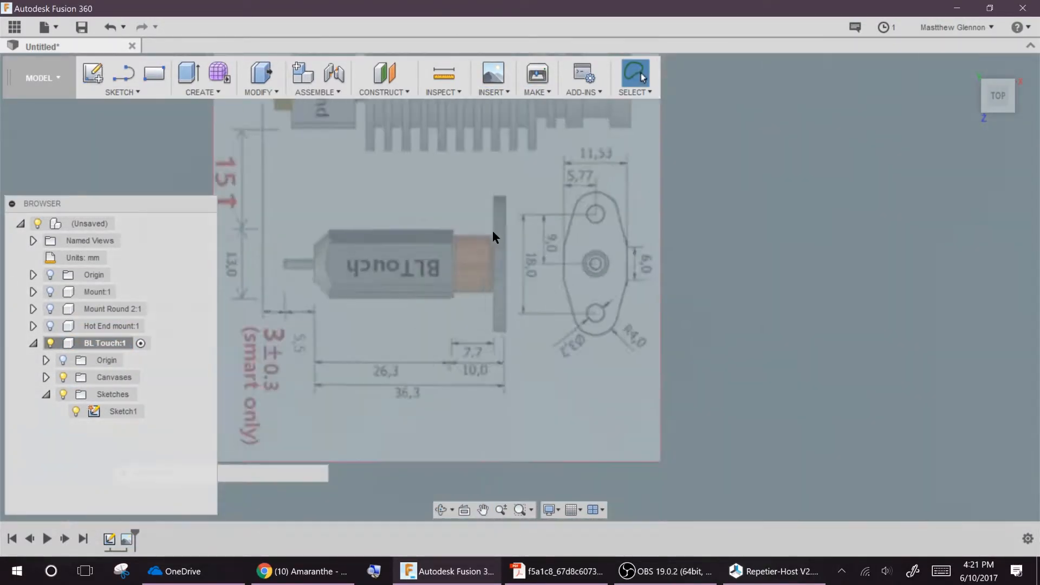
scroll(492, 230, up, 3)
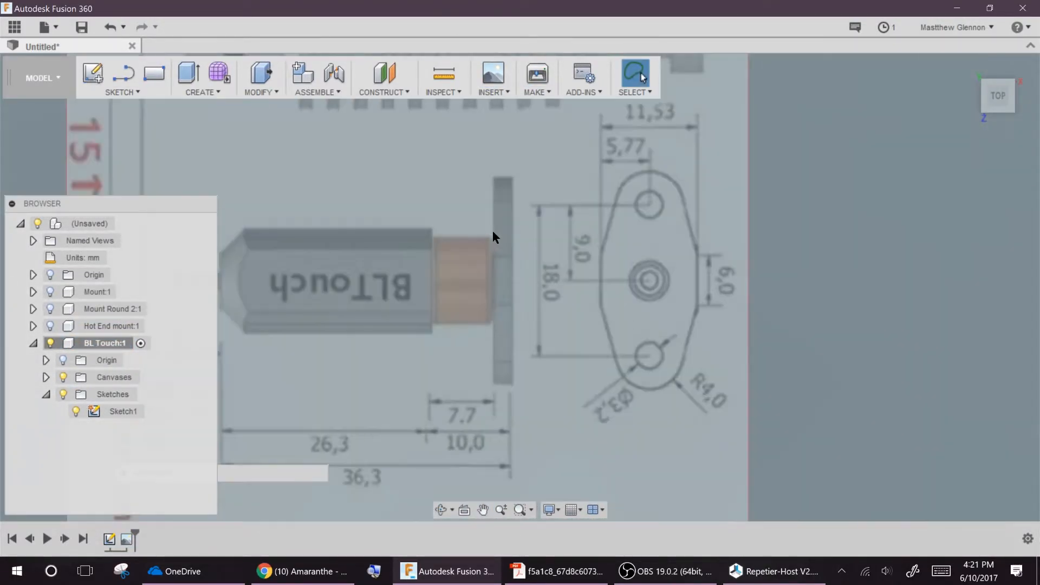
Calibrate the BLTouch drawing canvas and delete the component's Sketch1.
click(45, 377)
right_click(147, 394)
click(153, 434)
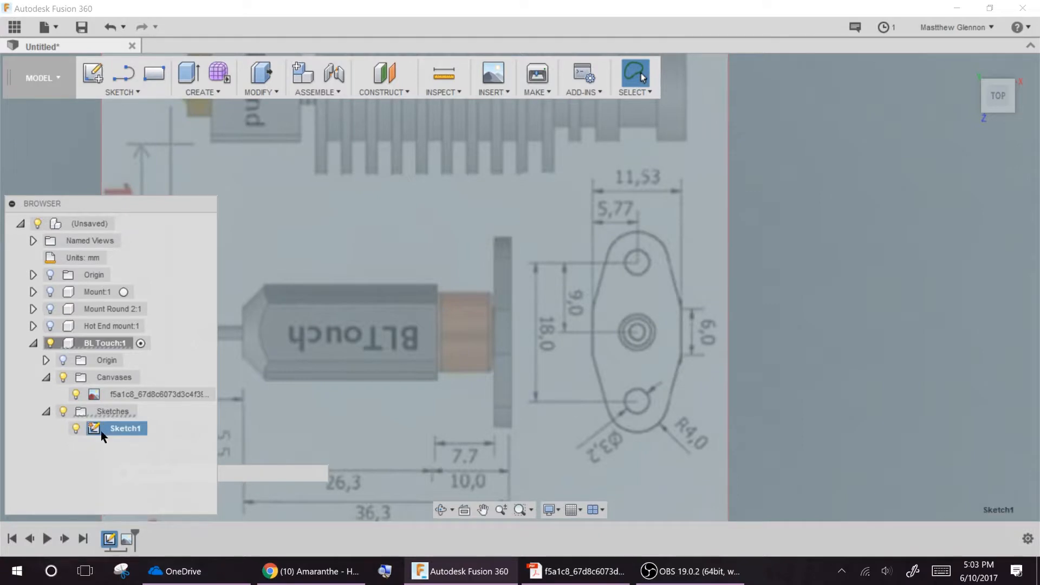
right_click(115, 428)
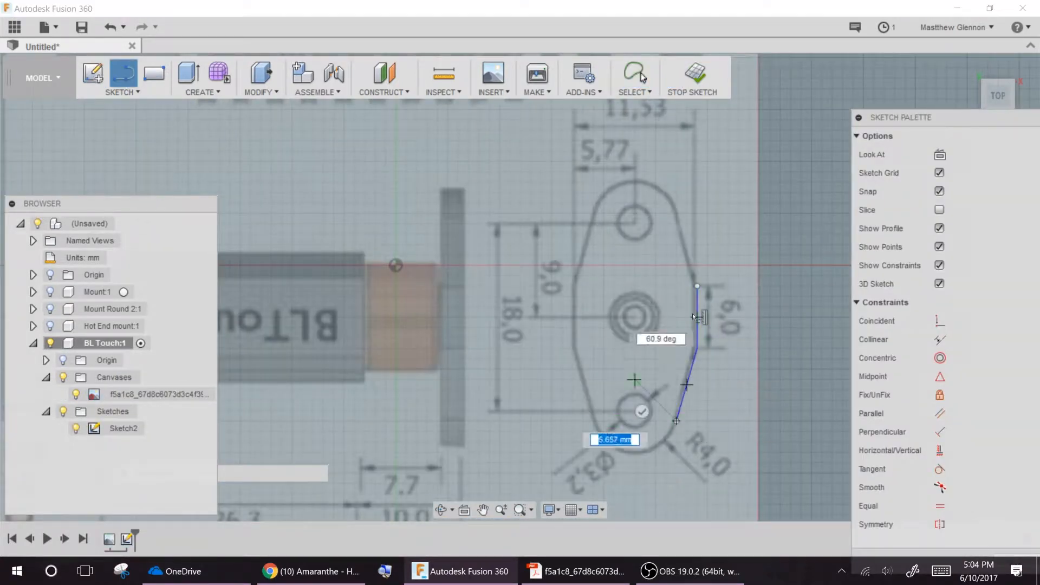
Trace the remaining straight sides of the flange outline over the canvas drawing.
key(Escape)
click(123, 74)
click(697, 286)
click(676, 214)
click(593, 213)
click(572, 276)
click(573, 348)
click(593, 421)
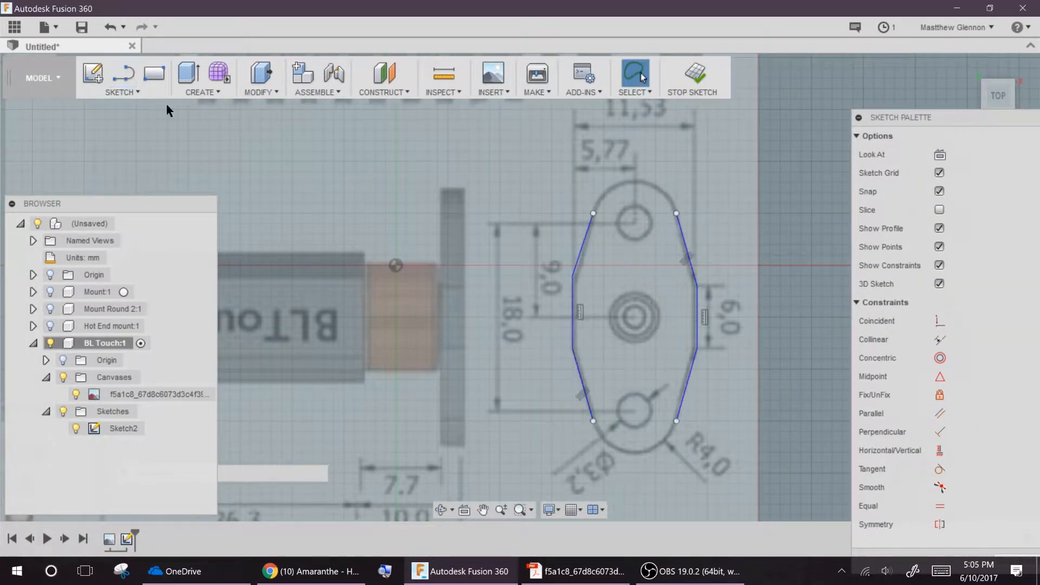
Close both ends of the flange outline with centre-point arcs around the two mounting holes.
click(123, 92)
click(325, 202)
click(634, 225)
click(593, 214)
click(676, 213)
click(635, 410)
click(594, 421)
click(676, 421)
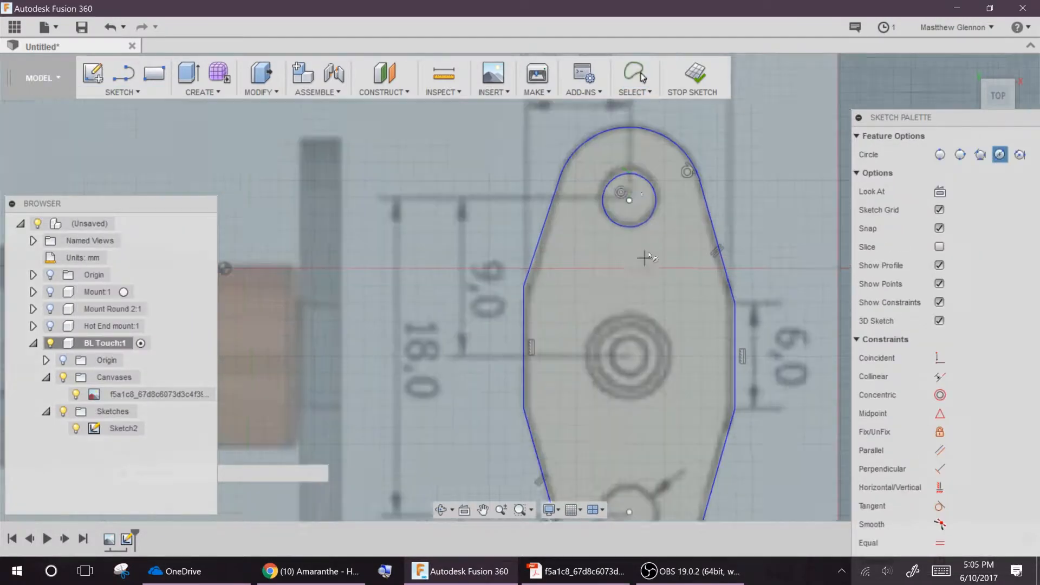
Trace circles over the flange's centre hole and mounting holes.
scroll(628, 355, up, 1)
click(635, 357)
click(674, 334)
scroll(633, 379, down, 2)
middle_drag(632, 482, 632, 375)
click(633, 396)
click(652, 383)
key(Escape)
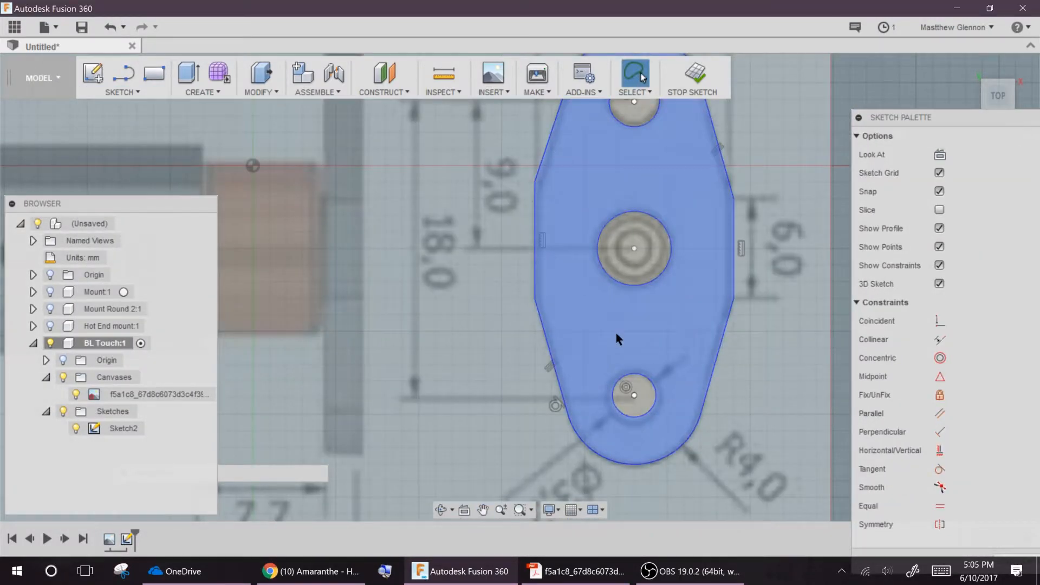
Dimension the distance from the upper mounting hole to the centre hole as 9 mm.
scroll(591, 311, down, 2)
key(d)
click(621, 169)
click(620, 369)
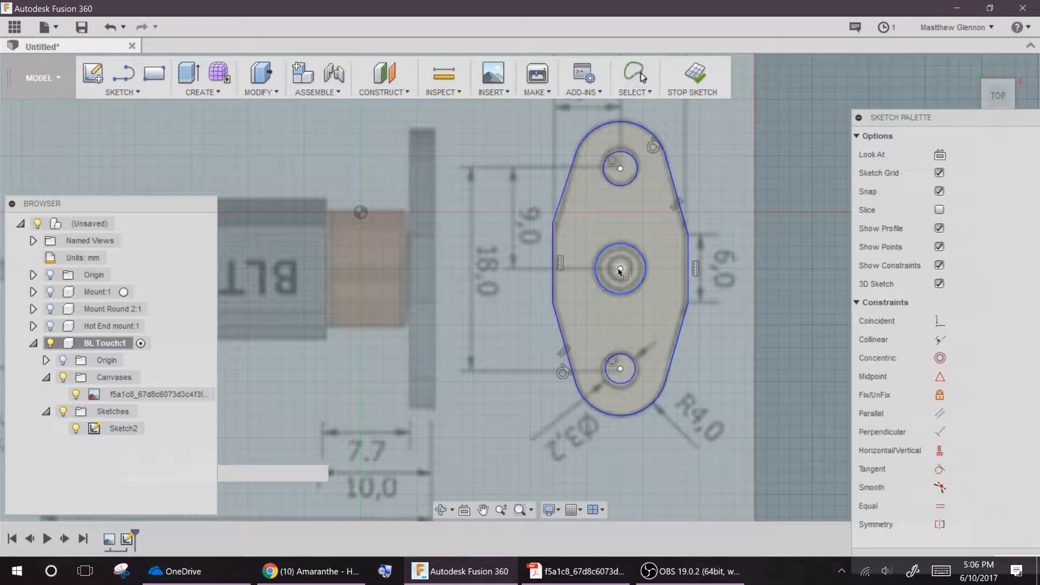
click(513, 183)
text(9)
key(Return)
Dimension the distance between the two mounting hole centres as 18 mm.
click(620, 169)
click(620, 369)
click(473, 317)
text(18)
key(Return)
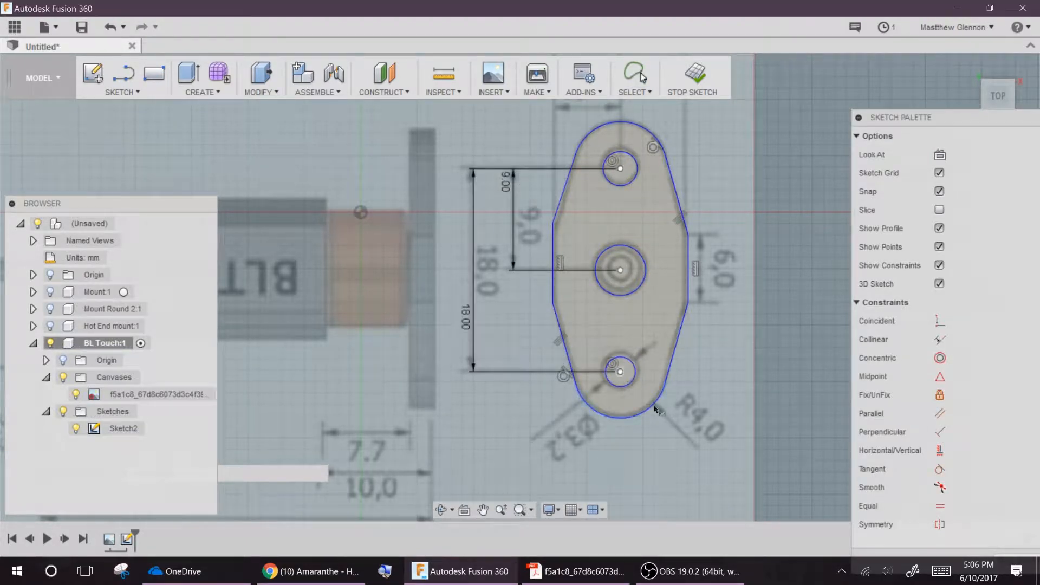
Dimension the rounded ends of the flange outline with a 4 mm radius each.
click(696, 443)
text(4)
key(Return)
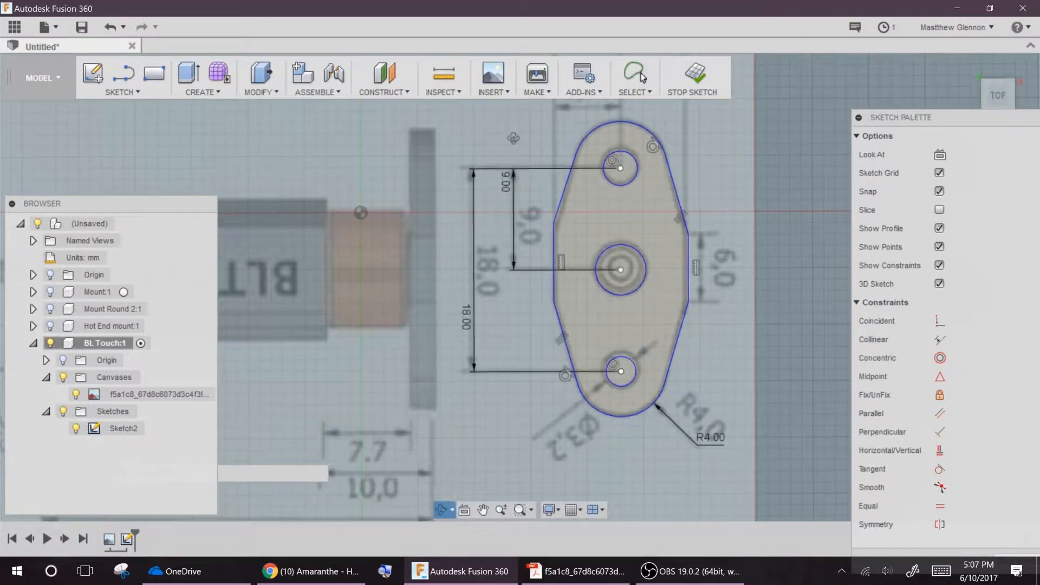
middle_drag(513, 139, 520, 219)
click(635, 199)
click(666, 194)
text(4)
key(Return)
Dimension the flange outline's two straight side edges as 6 mm each.
click(694, 333)
click(718, 331)
text(6)
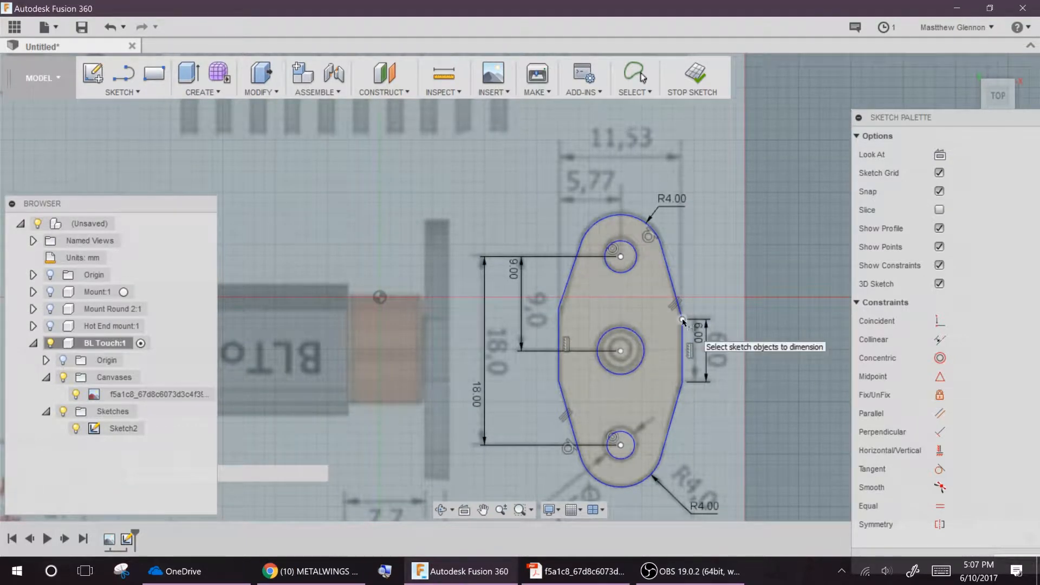
click(536, 349)
text(6.95574)
key(Return)
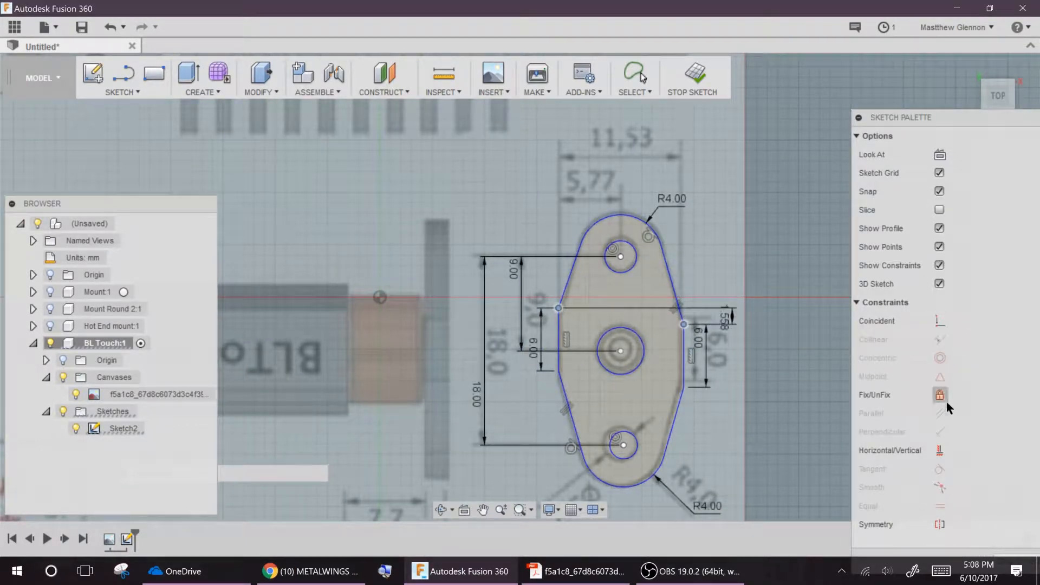
Adjust the flange outline's side corner points and trim the slanted edge that overshoots its right-hand corner.
drag(682, 324, 681, 316)
click(559, 309)
drag(558, 307, 554, 306)
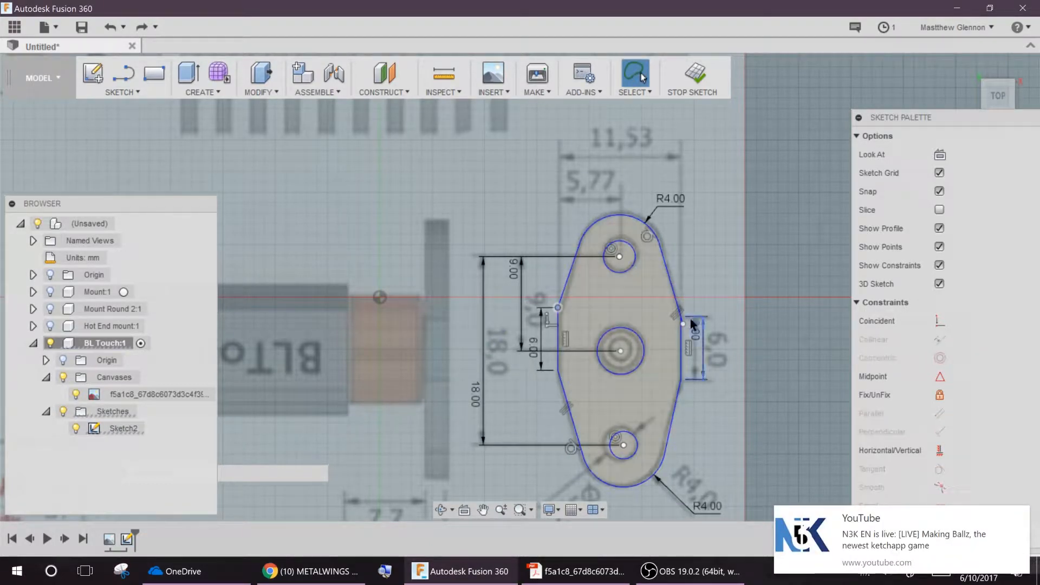
key(t)
scroll(641, 307, up, 5)
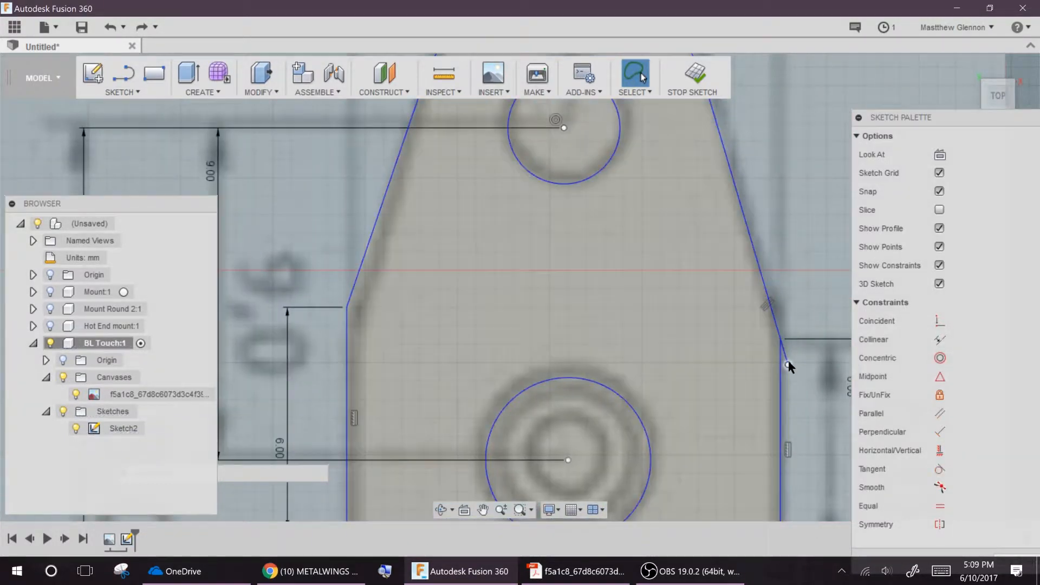
key(Escape)
Extrude the flange profile with its three holes left open by 2.3 mm.
click(496, 480)
scroll(583, 260, down, 5)
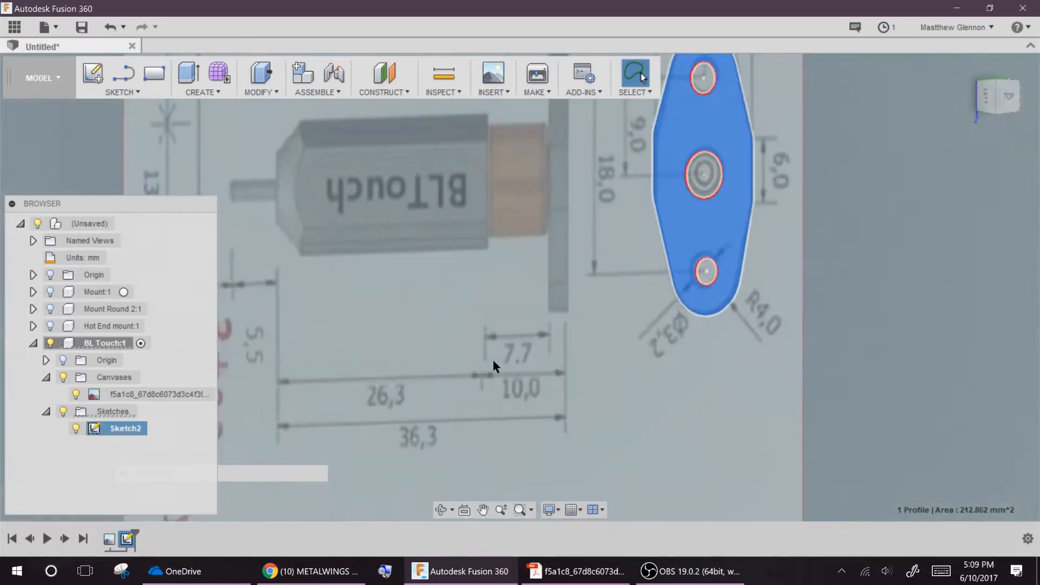
scroll(492, 366, down, 2)
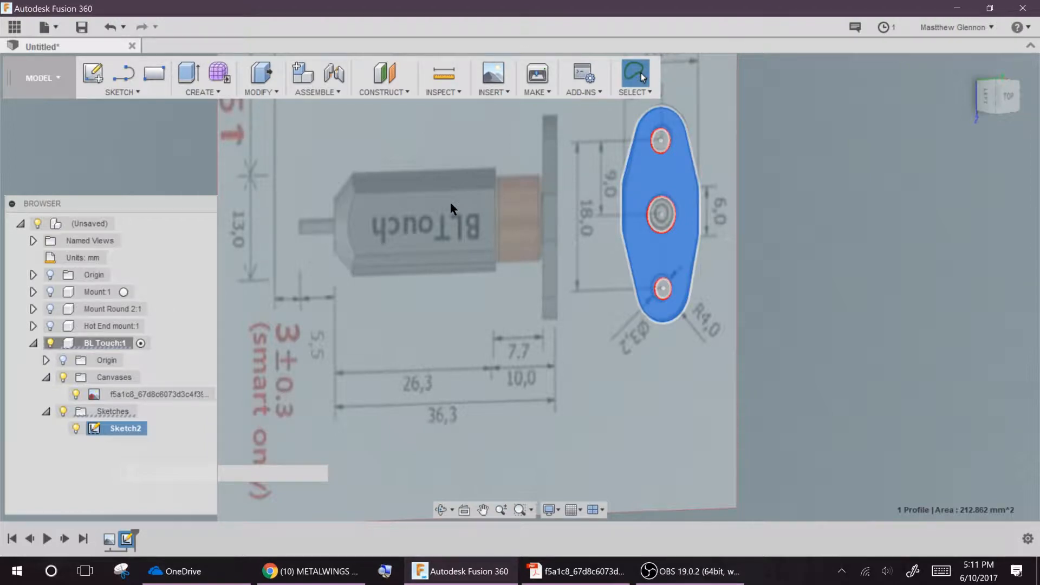
text(e2.3)
key(Return)
Start a sketch on the flange's underside and add an 11 mm circle concentric with the centre hole.
mouse_move(476, 260)
shift+middle_down()
mouse_move(463, 290)
mouse_move(488, 320)
mouse_move(412, 227)
shift+middle_up()
scroll(488, 319, down, 3)
click(93, 73)
click(411, 306)
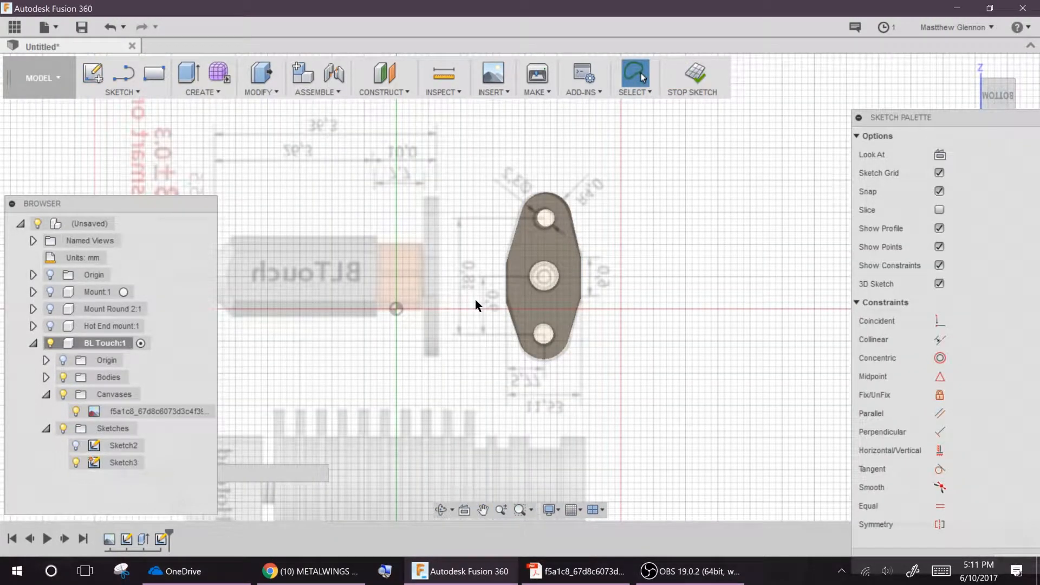
scroll(516, 310, up, 5)
key(c)
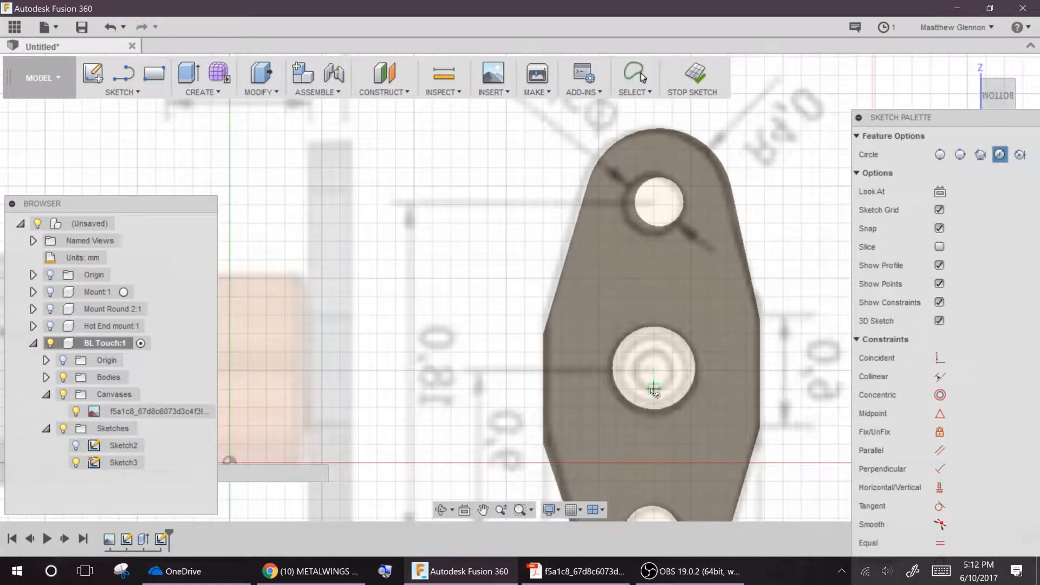
click(652, 372)
text(11)
key(Return)
key(Escape)
Extrude the ring around the centre hole 7.7 mm, joining it to the flange.
scroll(464, 339, down, 3)
click(550, 338)
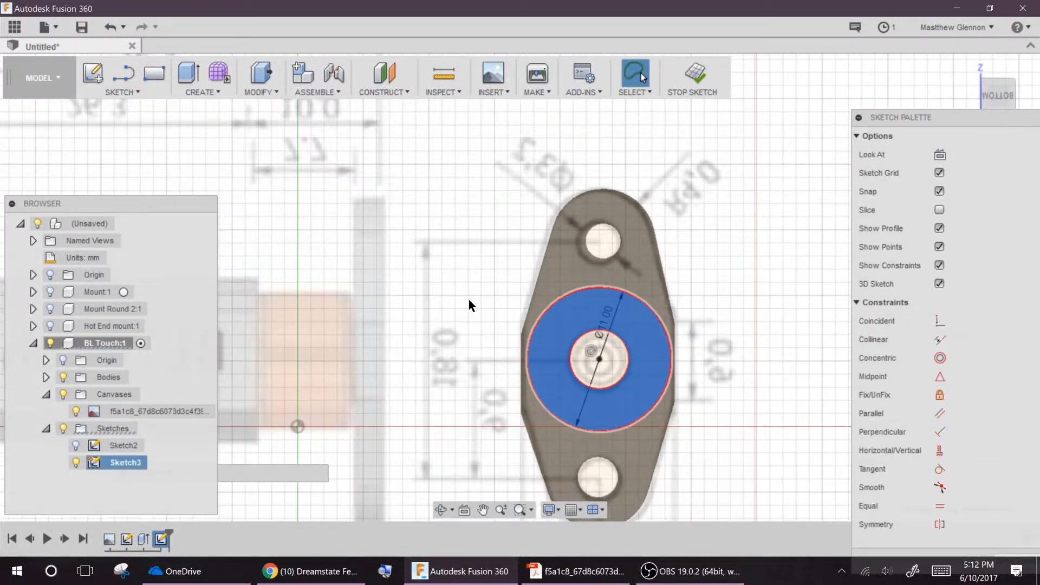
scroll(470, 301, down, 2)
key(e)
click(850, 242)
text(7.7)
shift+middle_drag(639, 292, 607, 195)
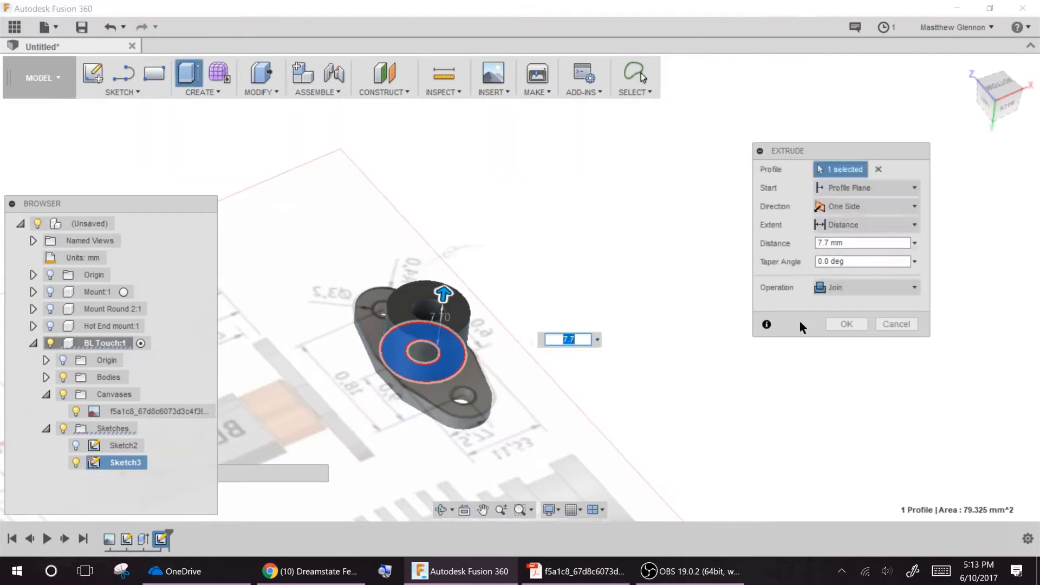
click(846, 323)
Start a sketch on the collar's end face and add a rectangle 10.5 mm wide and 13 mm high.
click(401, 311)
click(93, 73)
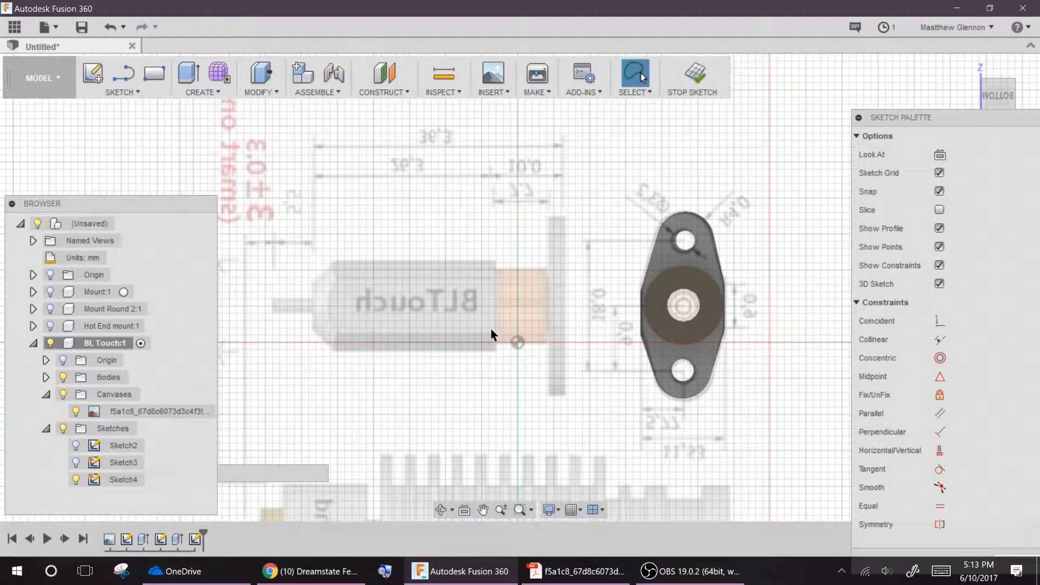
key(r)
click(496, 263)
middle_drag(320, 395, 460, 402)
scroll(370, 336, up, 5)
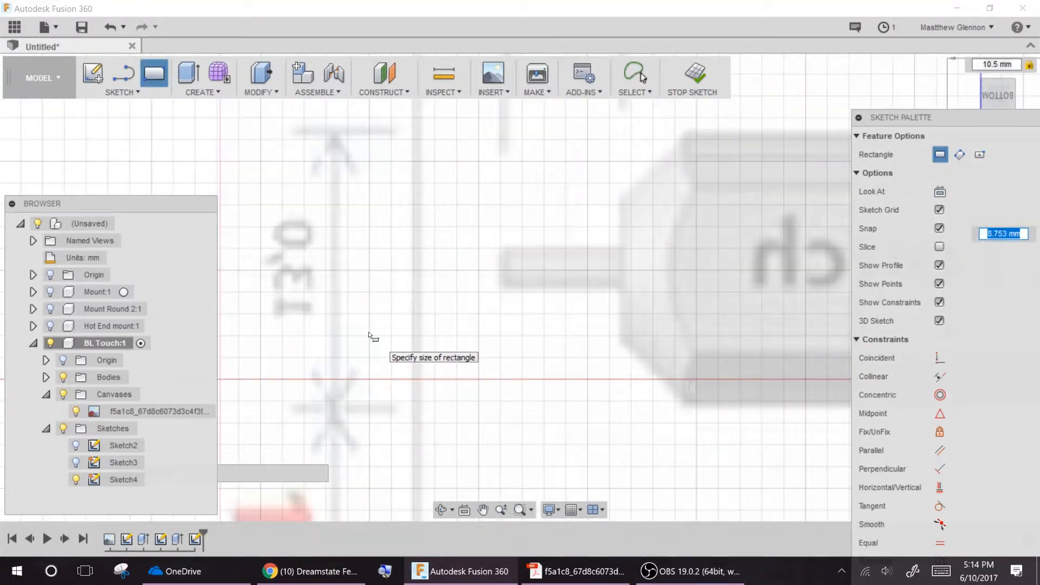
scroll(371, 336, down, 4)
text(13)
key(Return)
scroll(467, 369, down, 1)
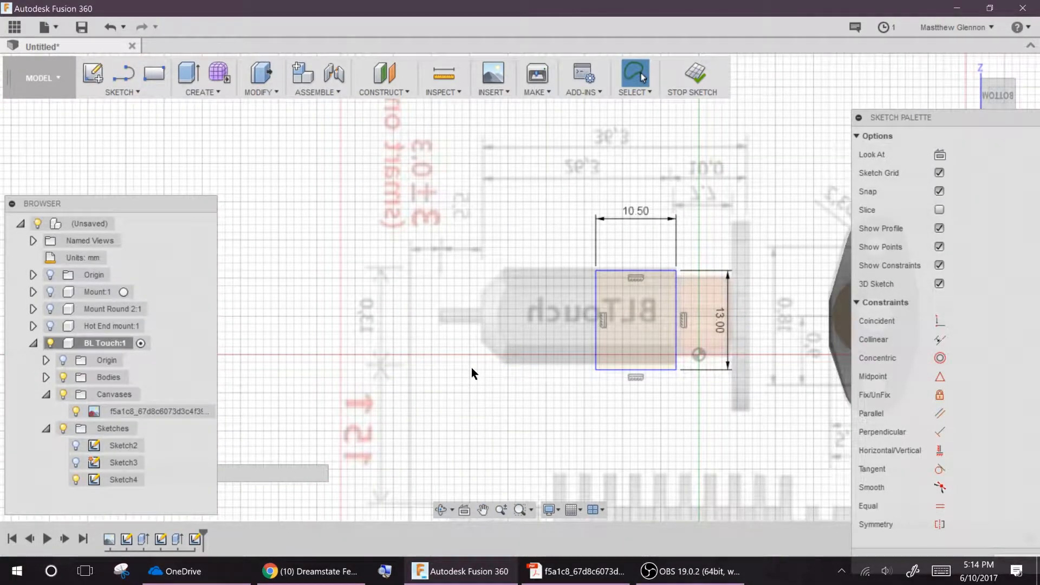
Sketch a second rectangle 10.5 mm wide and 6.5 mm high over the drawing of the sensor body.
click(154, 74)
click(485, 294)
text(6.5)
key(Tab)
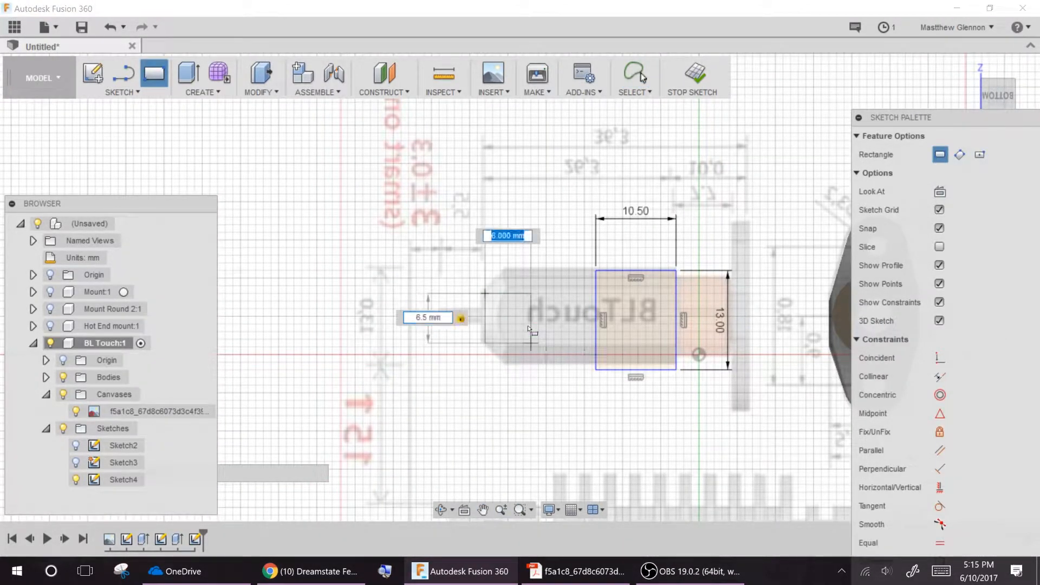
text(10.5)
key(Return)
click(500, 296)
click(563, 353)
drag(545, 342, 520, 347)
Draw a horizontal construction line through the flange's centre hole towards the rectangles.
scroll(693, 337, up, 5)
middle_drag(692, 337, 315, 343)
key(l)
click(826, 300)
click(443, 301)
key(Escape)
drag(468, 301, 414, 279)
click(950, 358)
click(678, 301)
click(943, 158)
scroll(463, 360, down, 2)
drag(1000, 94, 970, 90)
click(1000, 95)
Position the 13 mm high rectangle with its upper edge dimensioned 6.5 mm from the horizontal construction line.
drag(529, 308, 549, 307)
drag(509, 220, 529, 212)
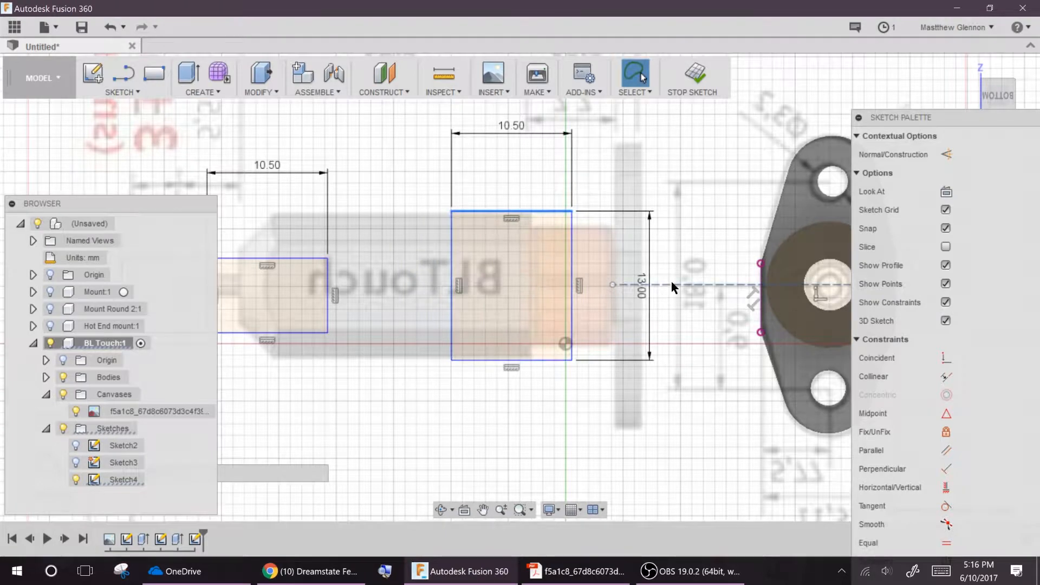
key(d)
click(672, 285)
click(700, 243)
text(6.5)
key(Return)
click(673, 284)
scroll(384, 285, up, 1)
key(Escape)
scroll(347, 273, down, 1)
Bring the smaller rectangle closer and dimension its upper edge 3.25 mm from the horizontal construction line.
drag(328, 253, 431, 246)
scroll(431, 245, up, 2)
click(826, 291)
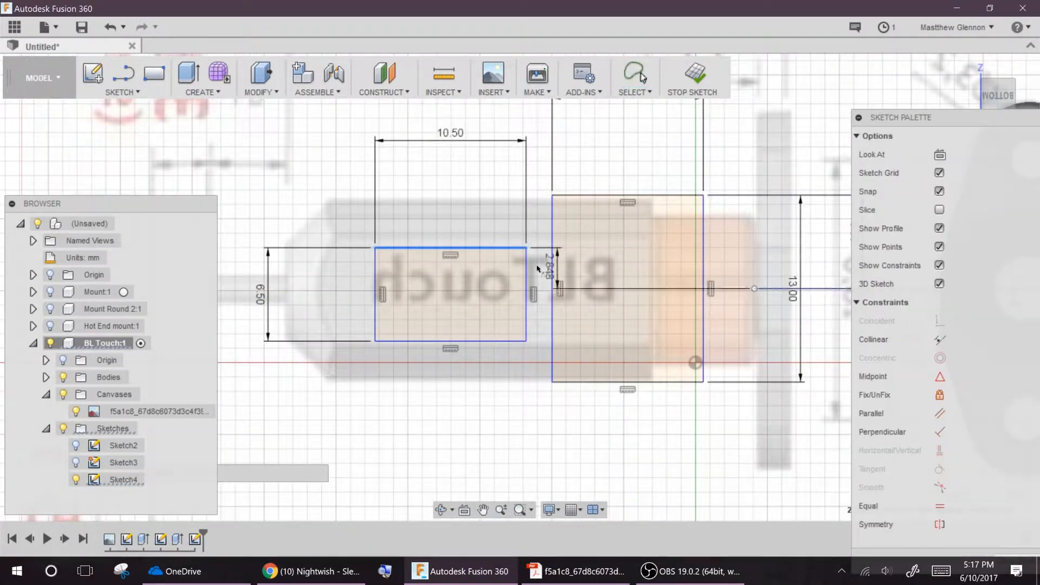
click(494, 264)
text(3.25)
key(Return)
Constrain the smaller rectangle's upper right corner coincident with the larger rectangle's right edge.
ctrl+click(703, 322)
click(526, 242)
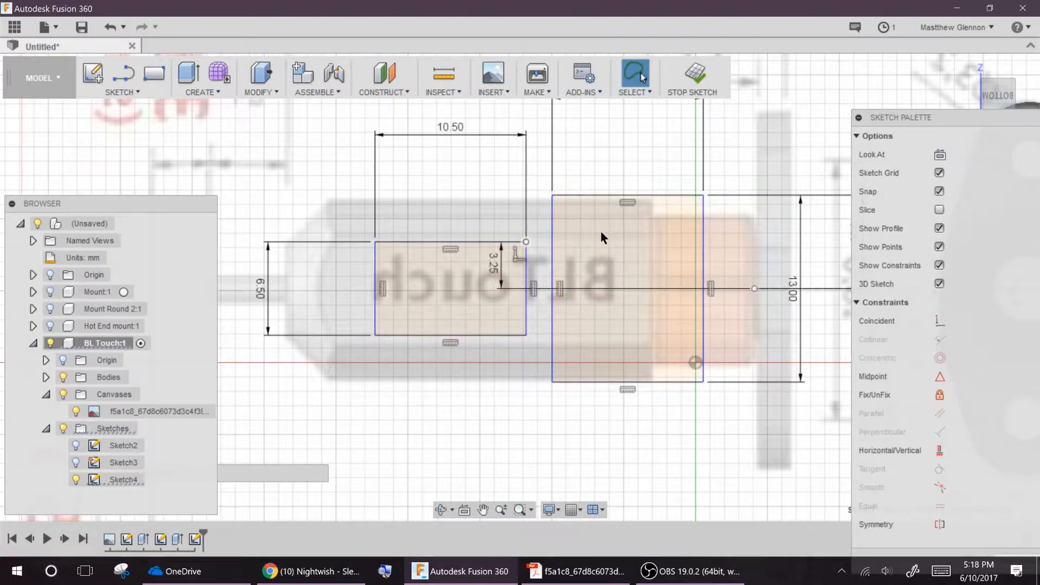
ctrl+click(704, 250)
click(946, 359)
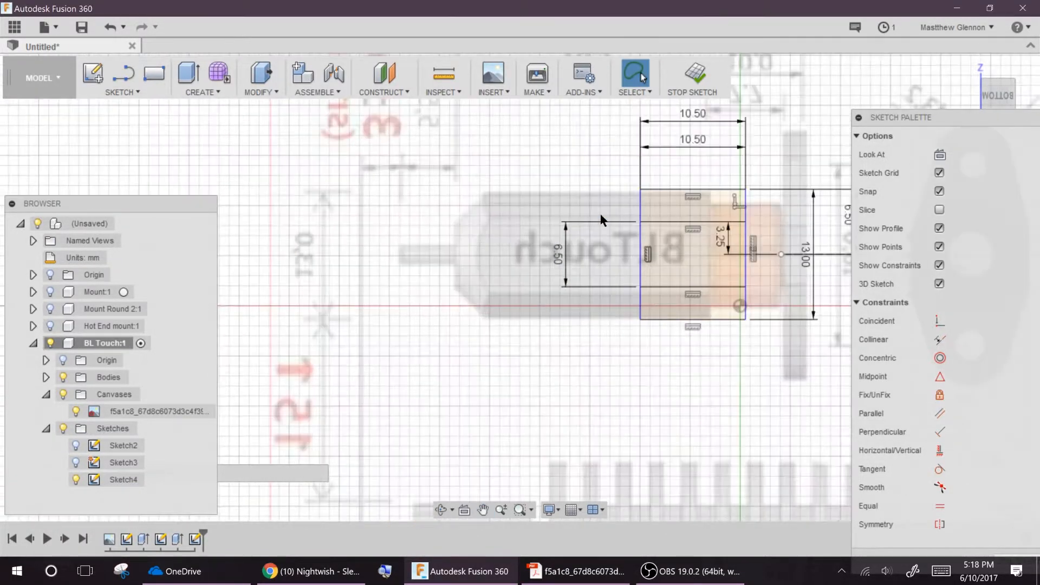
Draw a vertical line across both rectangles and dimension it 5.6 mm from their right edge.
scroll(680, 205, up, 1)
key(l)
click(547, 203)
click(547, 426)
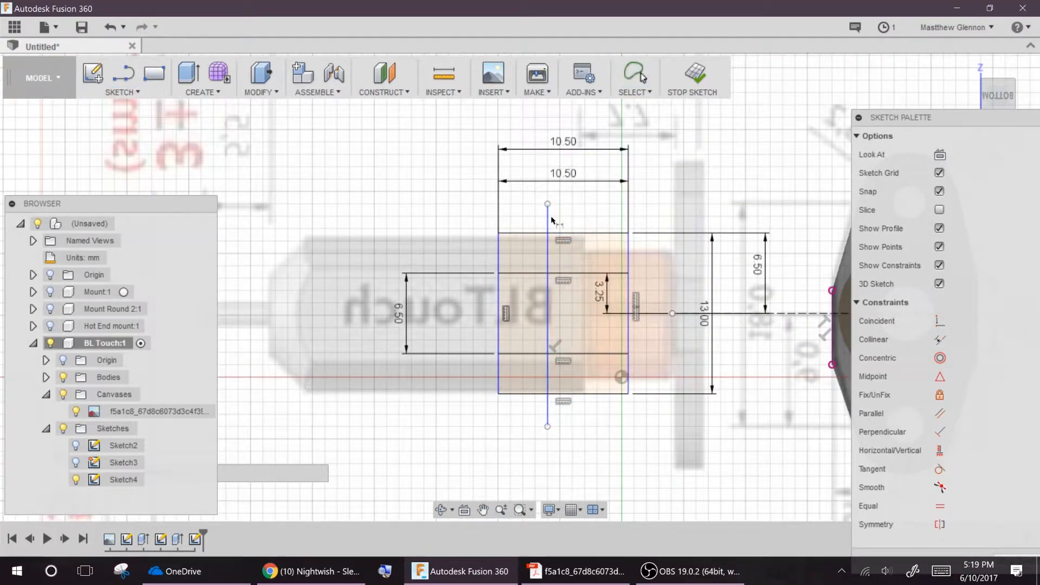
click(630, 260)
click(547, 233)
click(602, 218)
text(6.5)
key(Return)
click(546, 219)
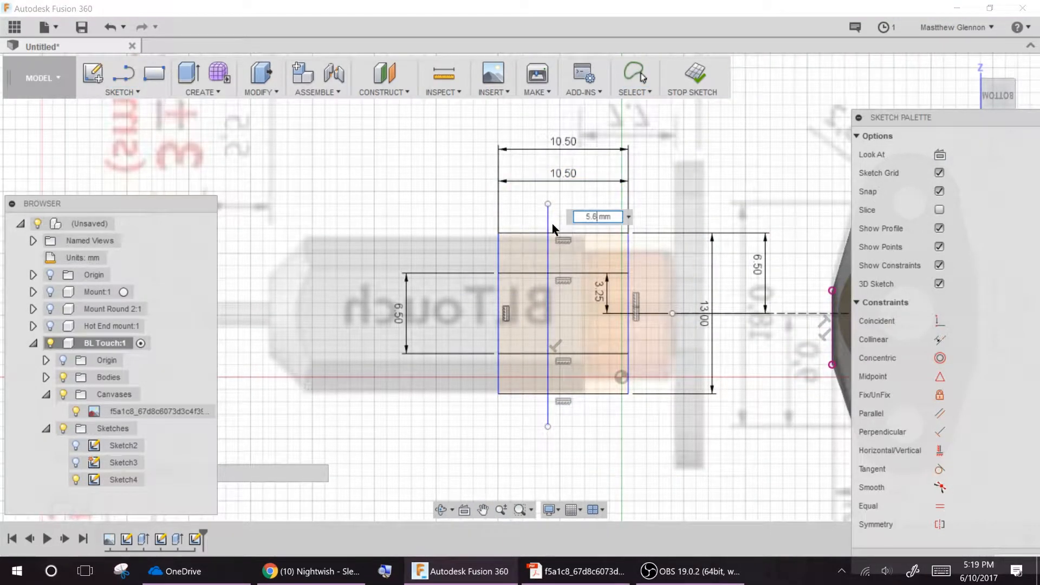
key(Return)
Convert the vertical line across the rectangles into construction geometry.
right_click(560, 227)
click(514, 227)
right_click(559, 226)
click(561, 329)
Draw two slanted lines from the smaller rectangle's left corners to where the vertical construction line meets the outer edges.
key(l)
click(563, 232)
click(498, 273)
click(498, 353)
click(559, 394)
key(Escape)
Trim away the rectangle segments outside the two slanted lines.
key(t)
click(517, 394)
click(498, 376)
click(498, 251)
click(519, 233)
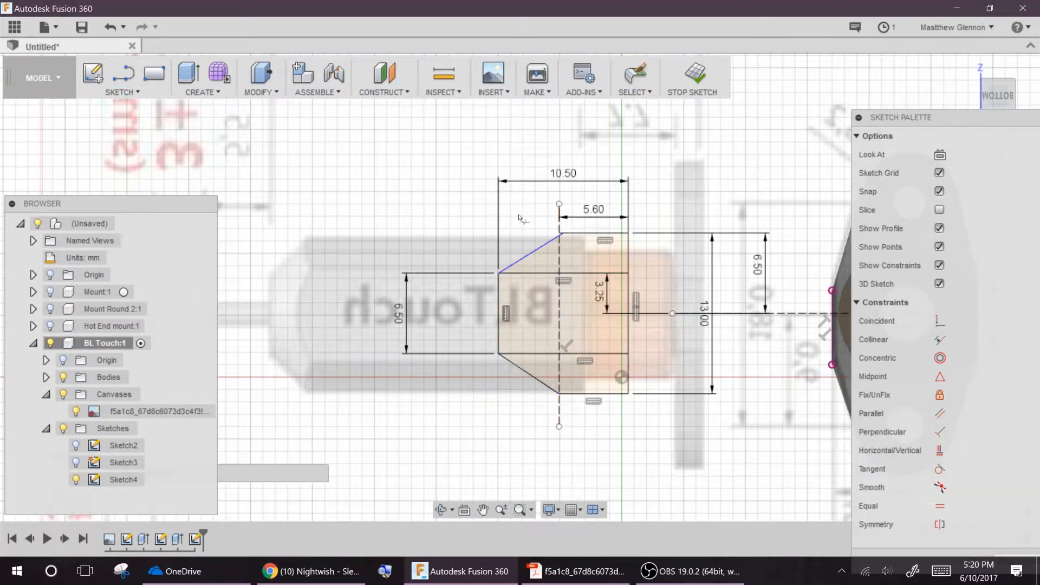
key(Escape)
Convert the two inner horizontal lines of the sensor outline into construction lines.
right_click(531, 273)
click(534, 372)
right_click(533, 354)
click(536, 454)
Try to shift the sensor outline onto the flange by its right edge and undo the move.
scroll(648, 307, down, 3)
middle_drag(668, 343, 479, 328)
click(353, 318)
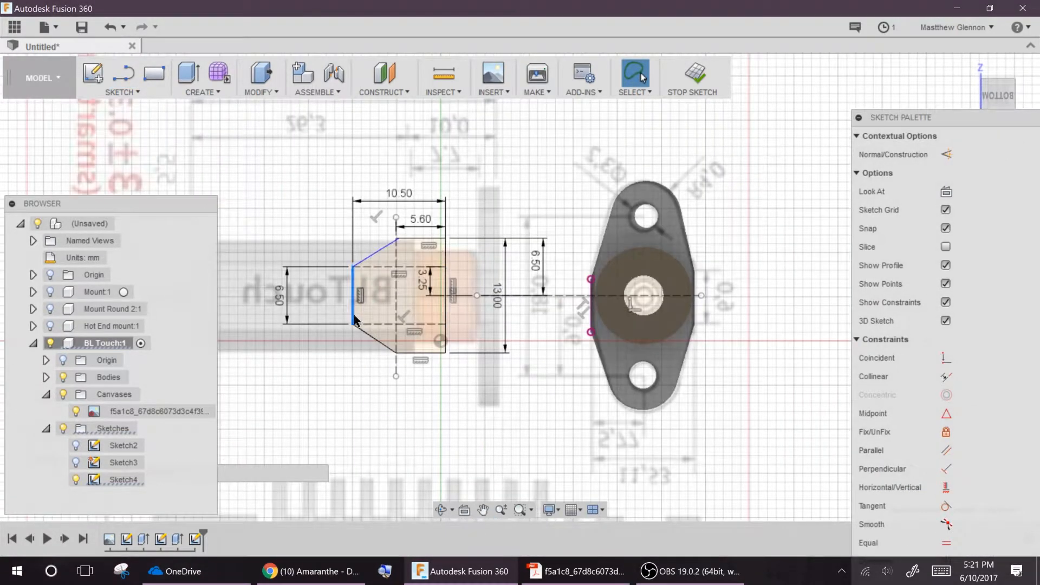
drag(446, 289, 682, 295)
key(ctrl+z)
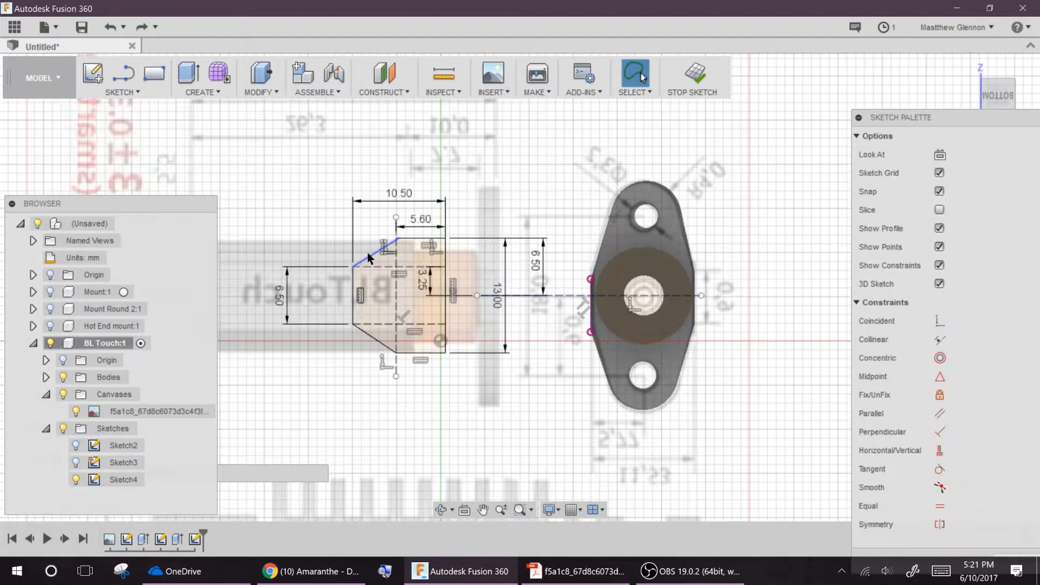
Dimension the upper slanted edge of the sensor outline.
key(d)
click(368, 258)
Try to move all the sensor outline's edges together onto the flange and undo the move.
ctrl+click(362, 260)
ctrl+click(354, 304)
ctrl+click(369, 335)
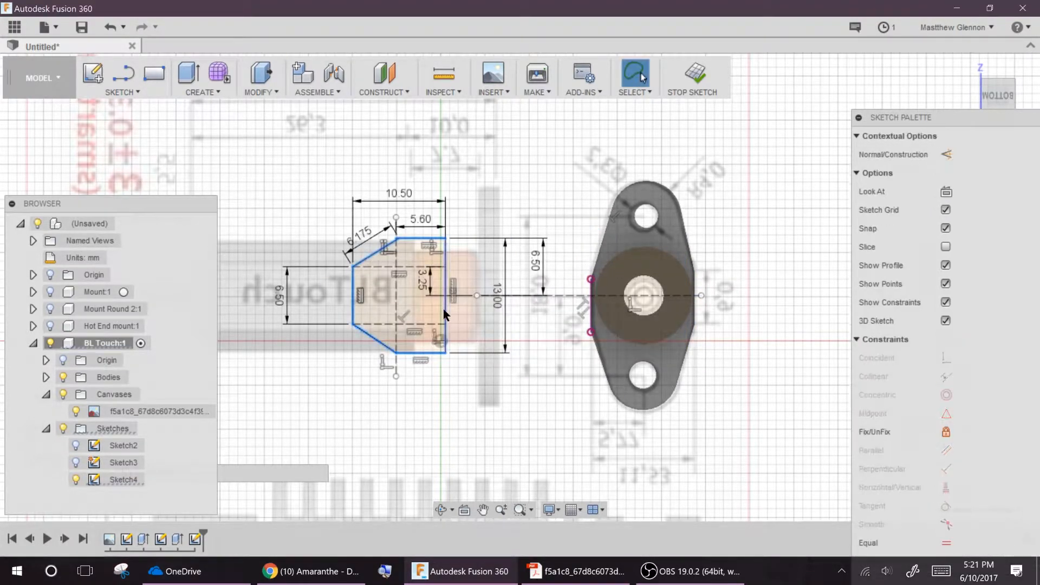
drag(444, 308, 685, 310)
key(ctrl+z)
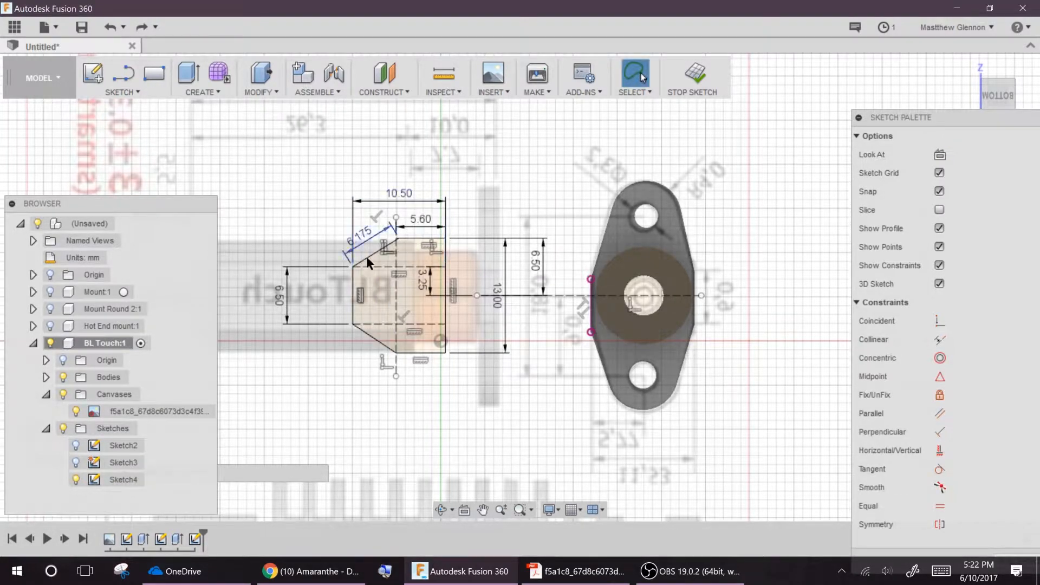
Finish the sketch and extrude the sensor body profile 26.3 mm.
click(359, 303)
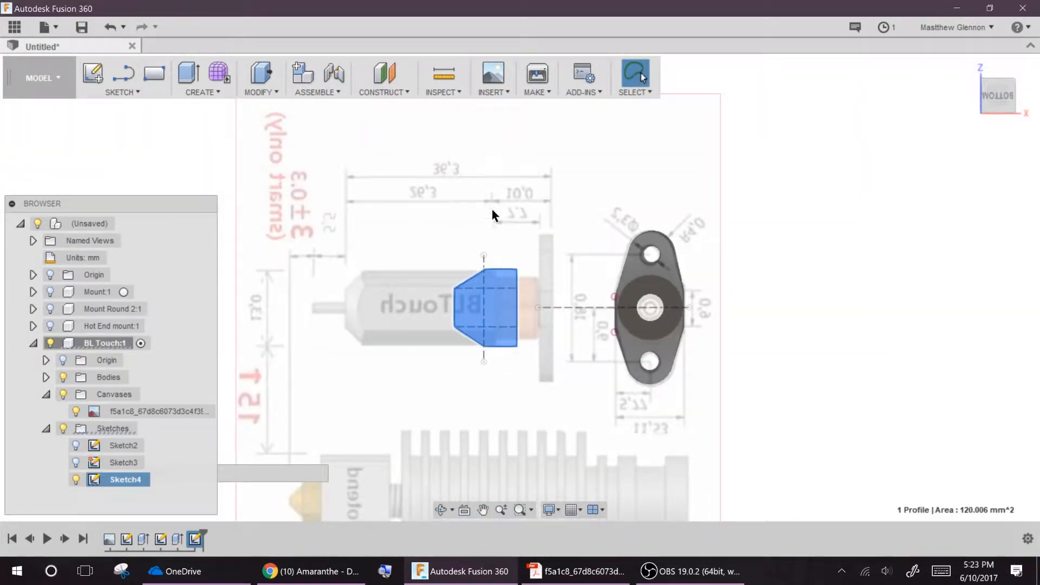
scroll(388, 222, up, 4)
scroll(463, 238, down, 4)
text(e26.3)
key(Return)
shift+middle_drag(477, 206, 460, 402)
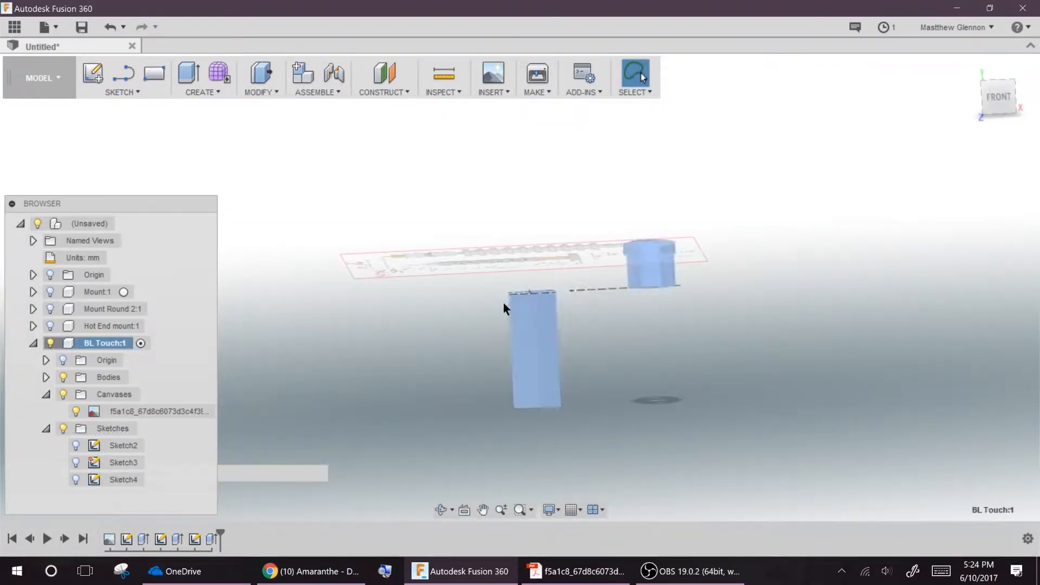
Move the extruded sensor body into line with the flange's collar, including a 1 mm shift along Z.
click(46, 377)
click(109, 411)
key(m)
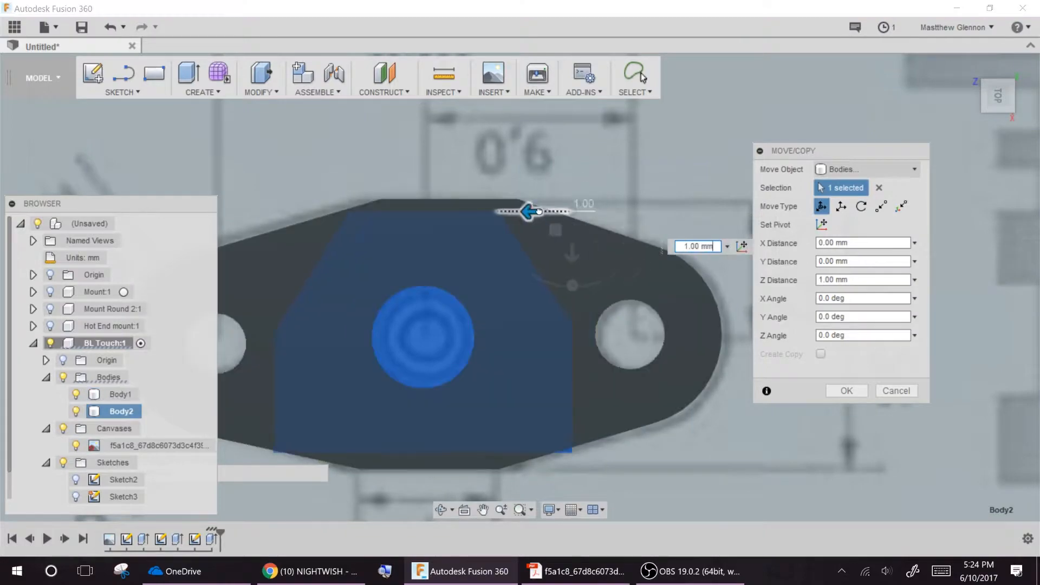
key(Return)
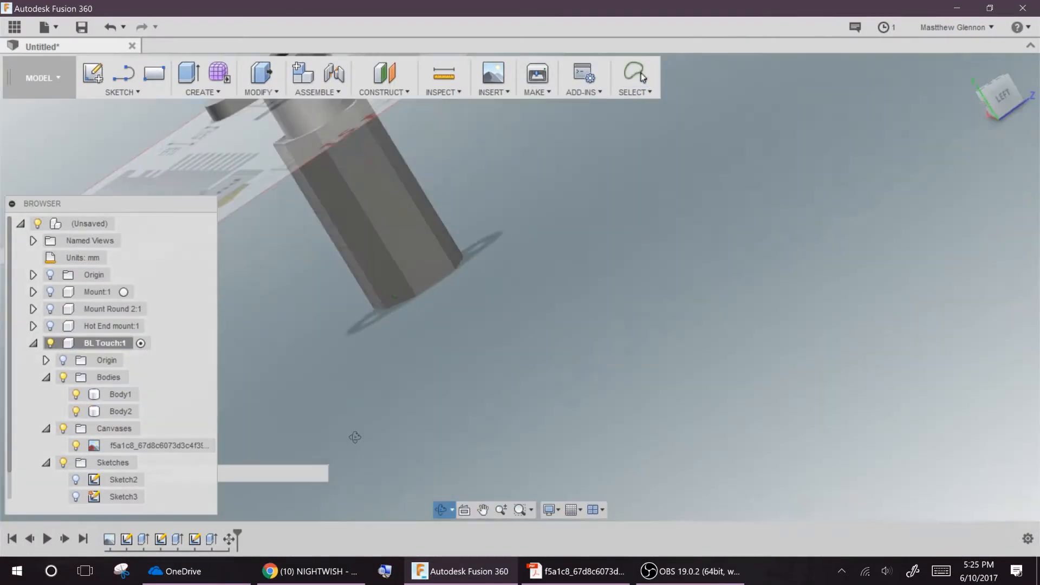
Add the thin probe pin on the sensor body's end face and extrude a full-width rectangle on its side face 2 mm.
click(454, 268)
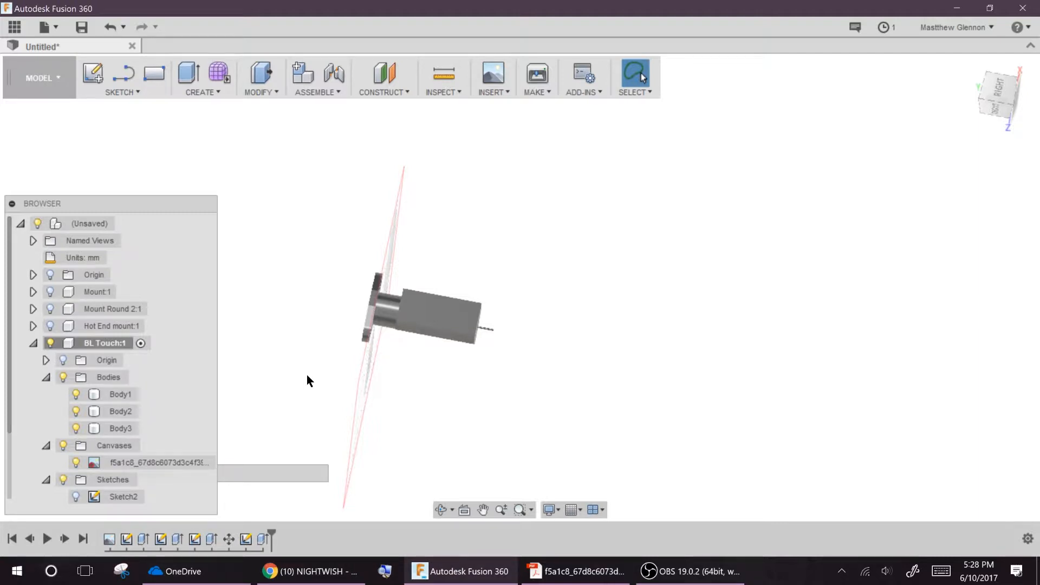
click(437, 320)
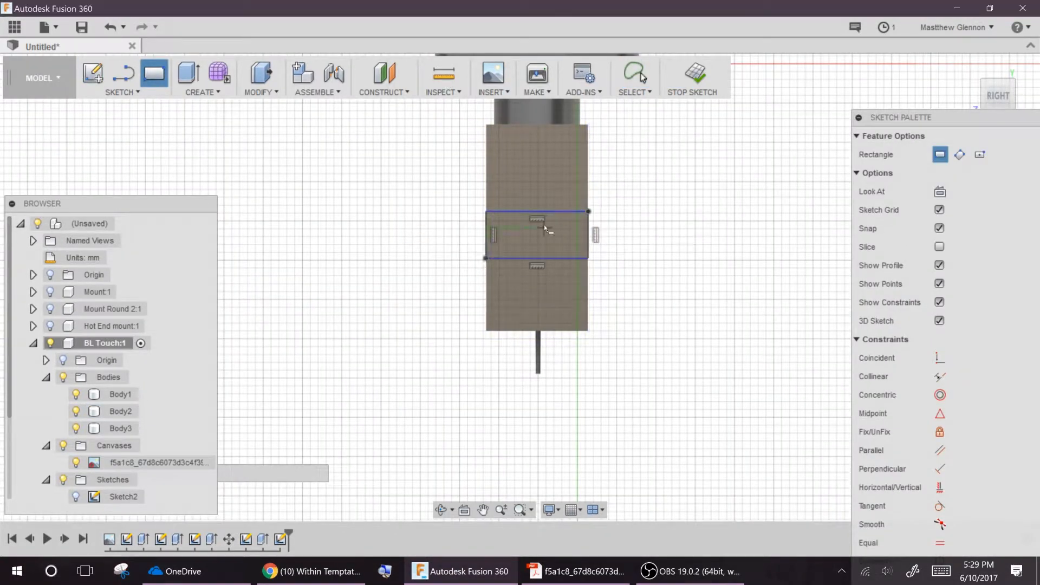
click(946, 378)
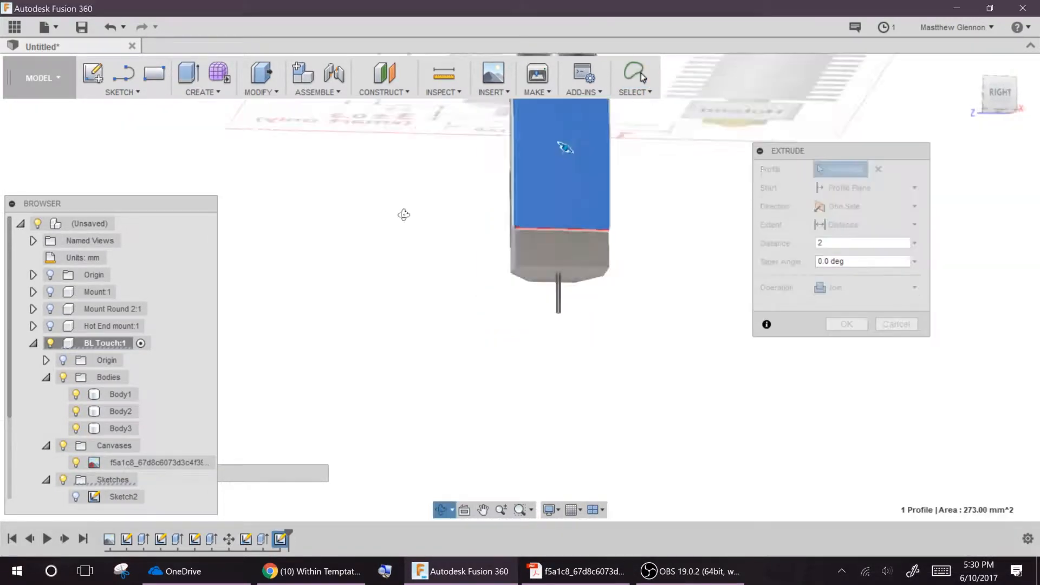
mouse_move(402, 214)
shift+middle_down()
mouse_move(643, 226)
mouse_move(607, 233)
shift+middle_up()
Show the hot end mount and the rounded mount together with the finished BLTouch component.
click(33, 343)
click(51, 326)
click(50, 309)
scroll(382, 310, down, 3)
shift+middle_drag(383, 311, 1, 293)
shift+middle_drag(341, 239, 422, 252)
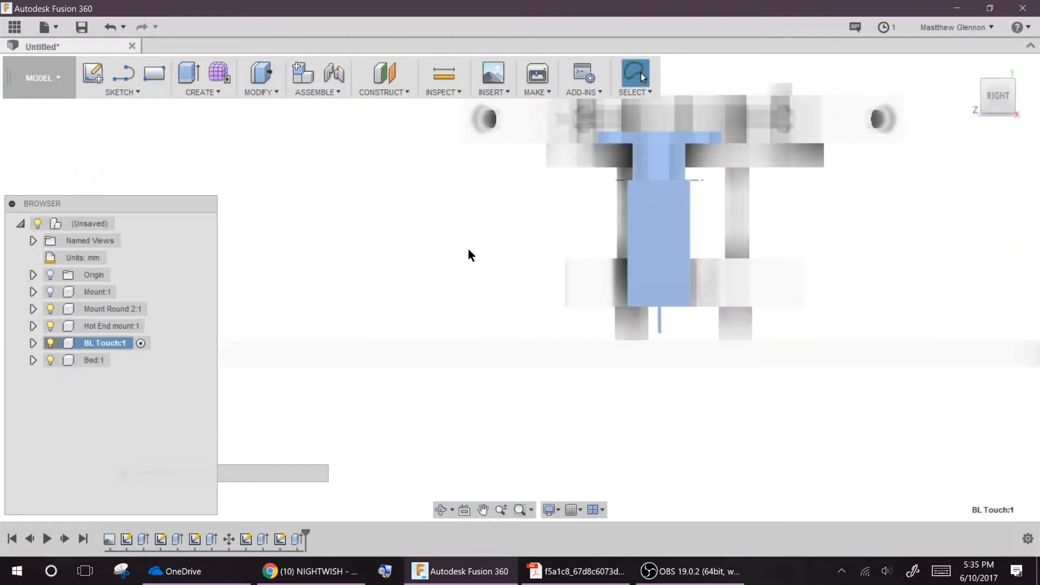
Save the design as Prdint head setup, switch to Photoshop and enlarge the BLTouch dimension drawing.
key(ctrl+s)
text(Prdint head)
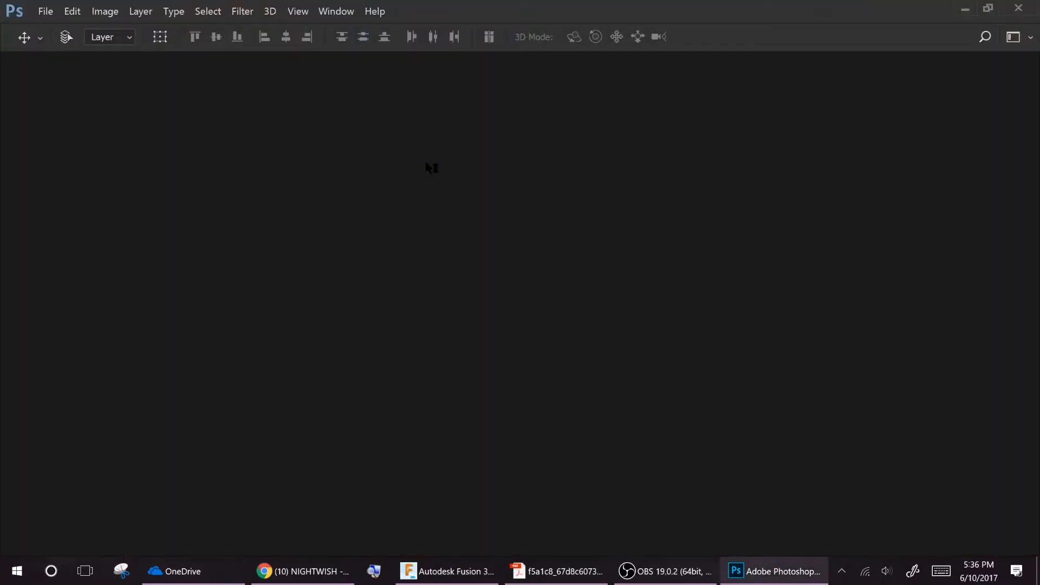
key(ctrl+plus)
key(ctrl+plus)
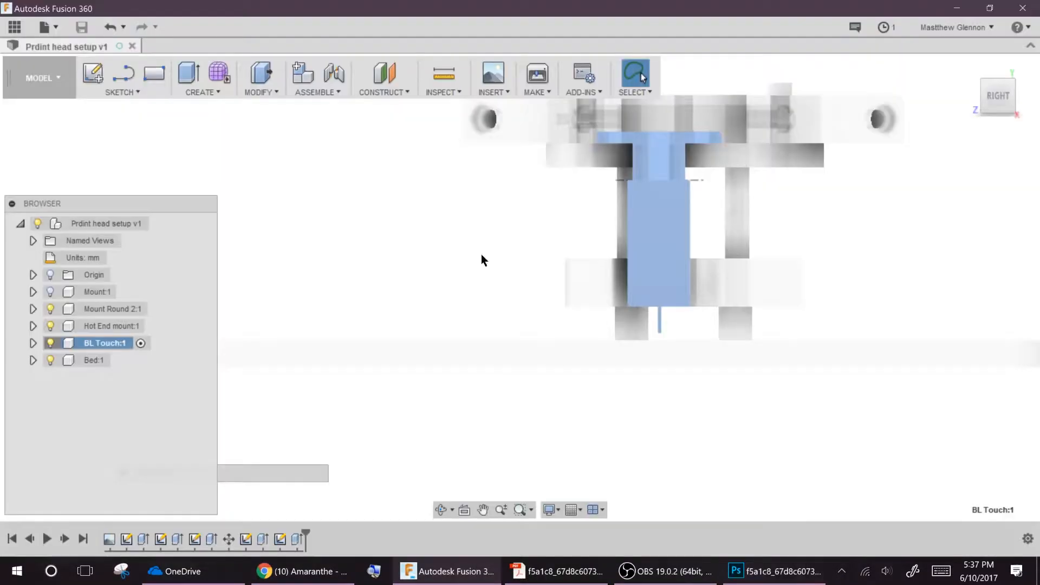
Return to Fusion 360 and edit the extrusion distance of the BLTouch sensor's flange.
right_click(481, 255)
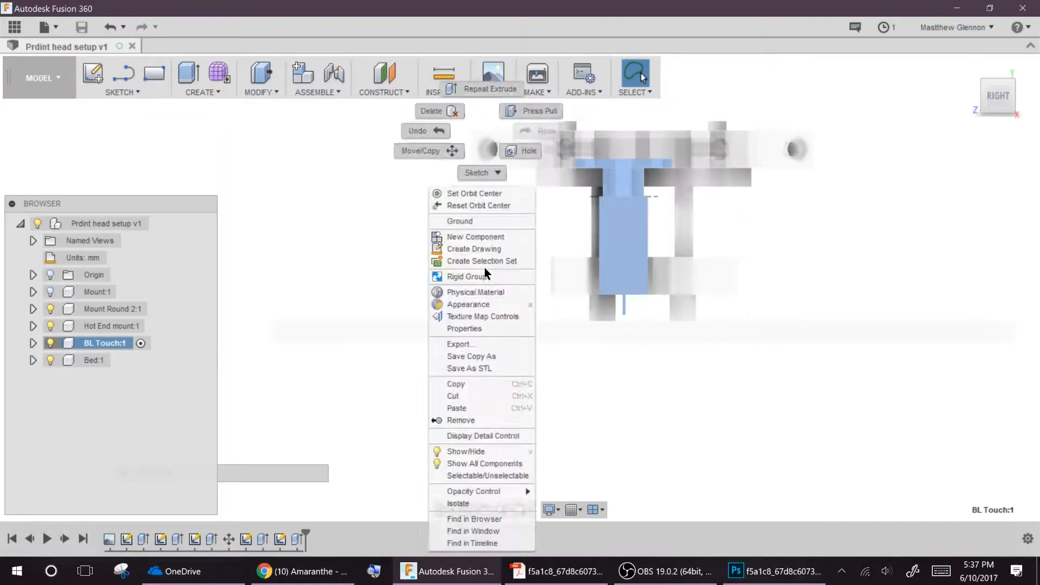
key(Escape)
double_click(177, 541)
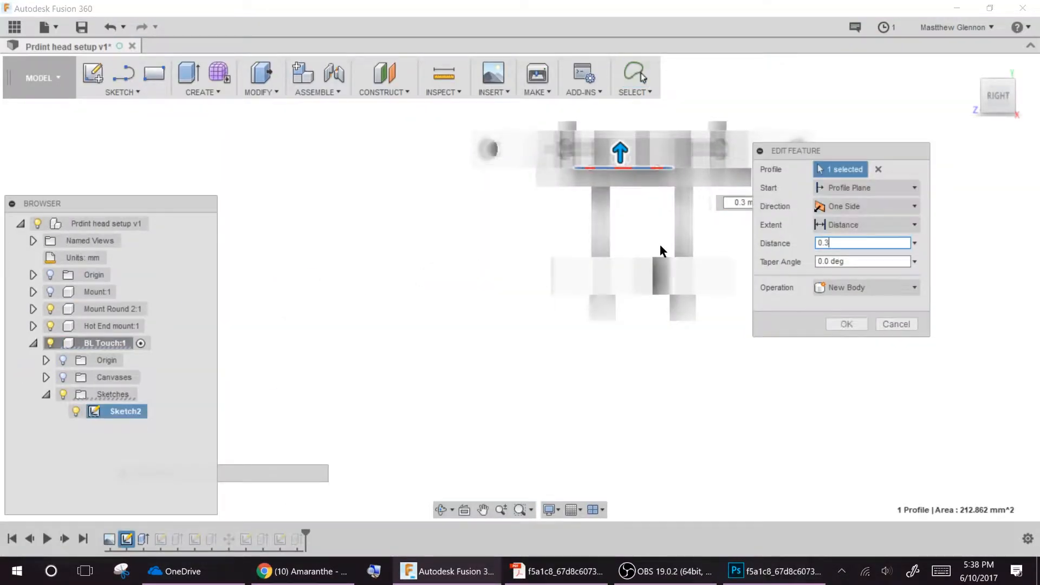
key(Return)
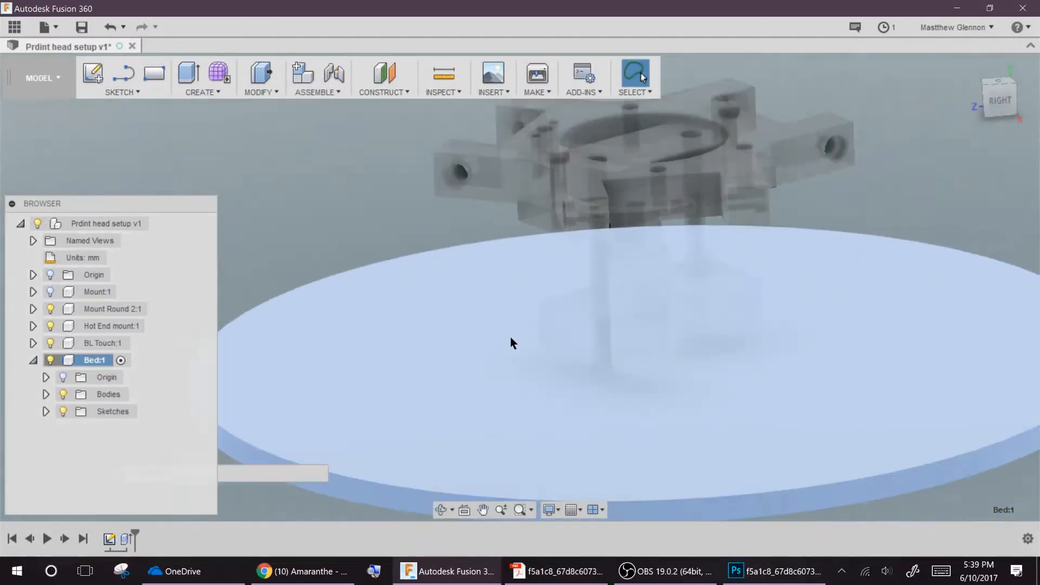
Sketch a rectangle on the bed's top face and extrude it 26.3 + 7.7 mm as a height guide block.
key(r)
click(513, 343)
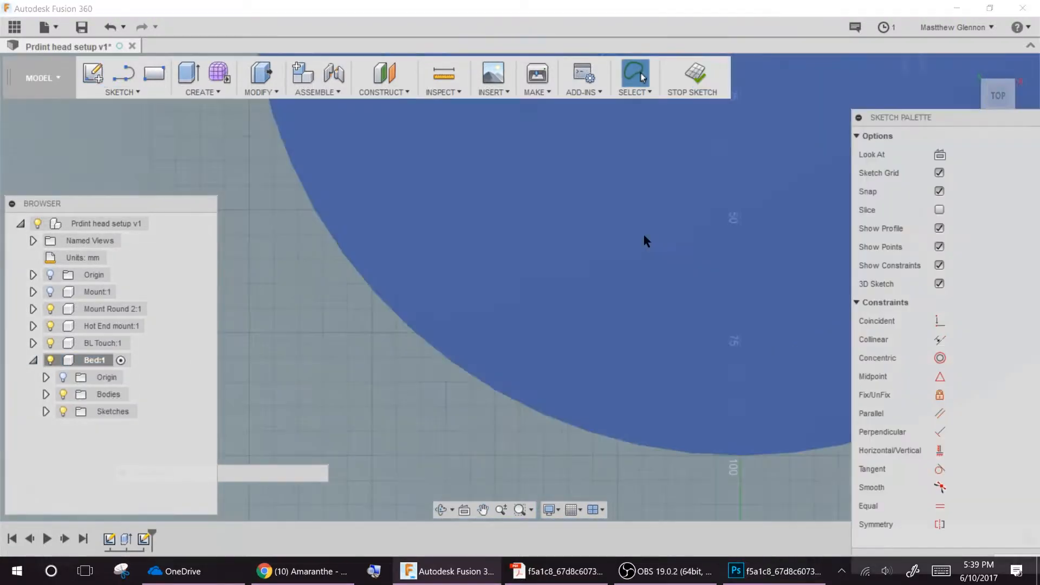
click(710, 84)
text(e)
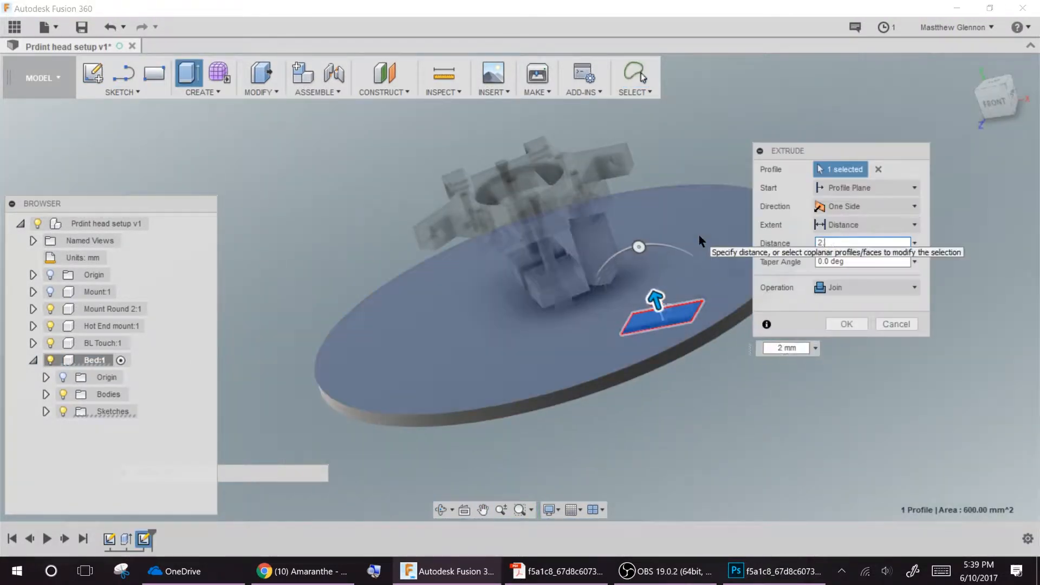
text(26.3+7.7)
click(846, 324)
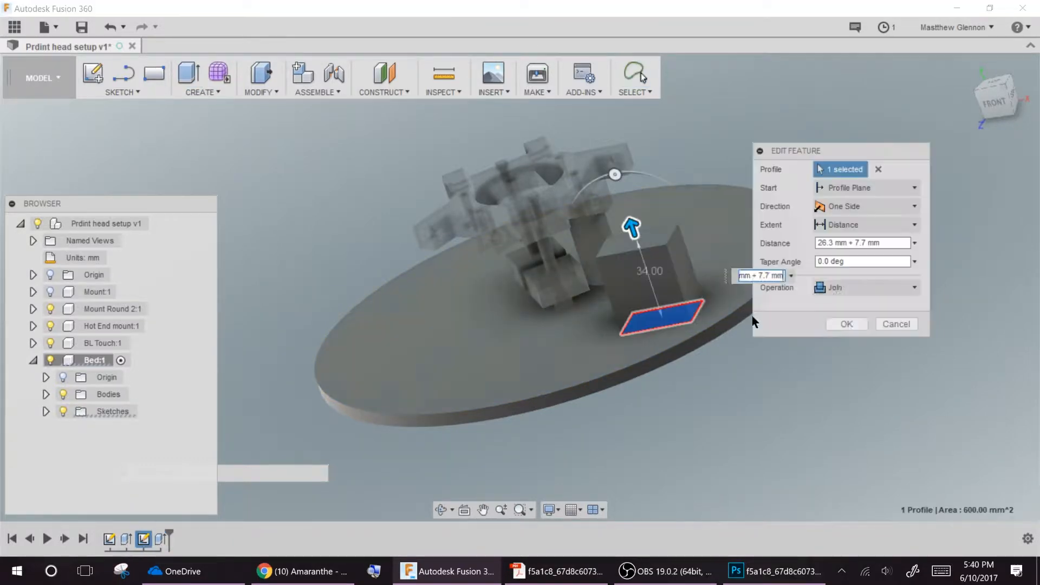
Rename the new block body as Block Giude and check the sensor heights on the BLTouch drawing in Photoshop.
click(45, 394)
double_click(123, 428)
text(Block Giude H)
key(Return)
shift+middle_drag(596, 228, 851, 369)
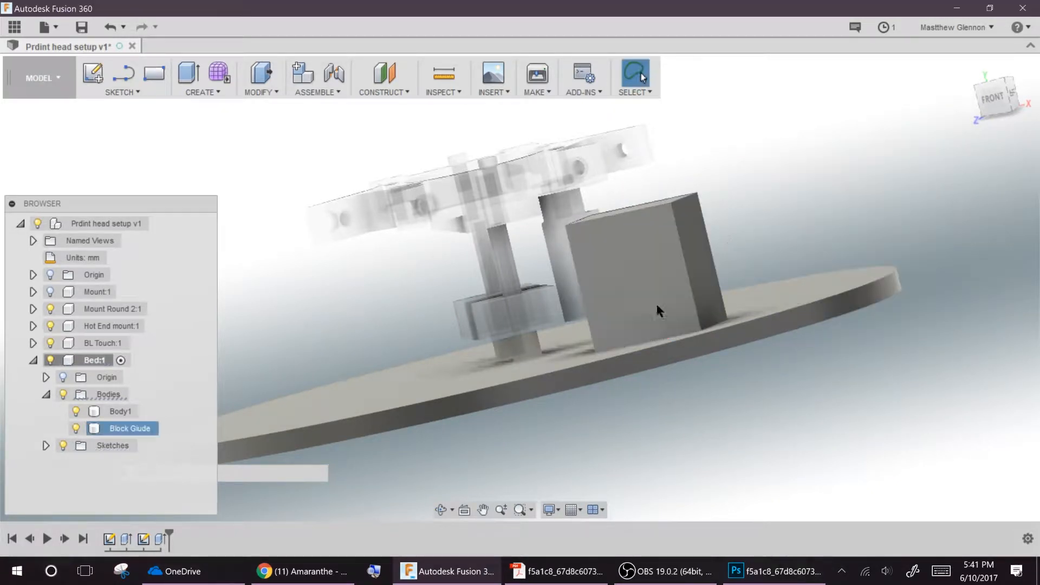
key(alt+Tab)
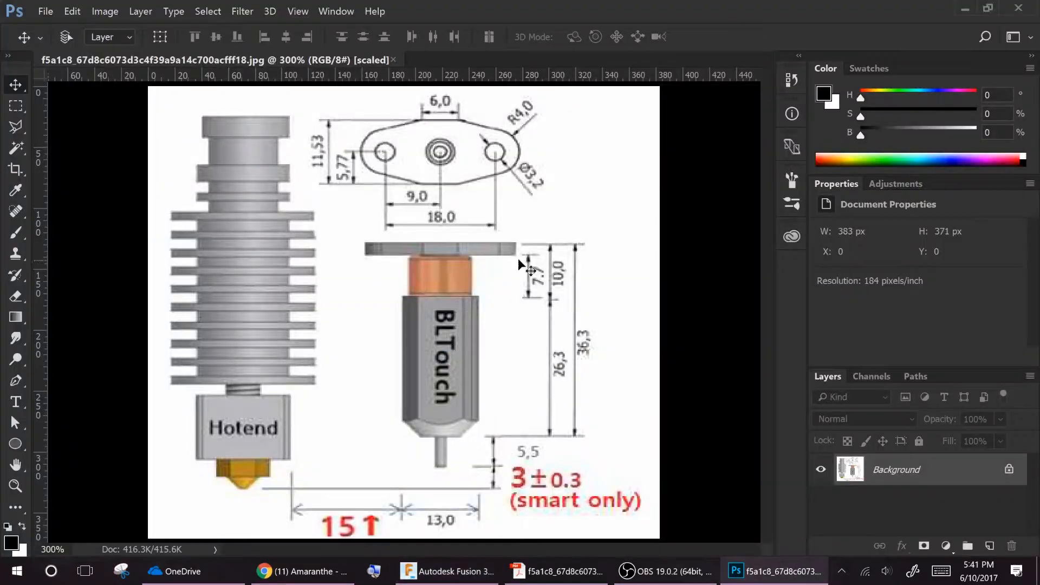
key(alt+Tab)
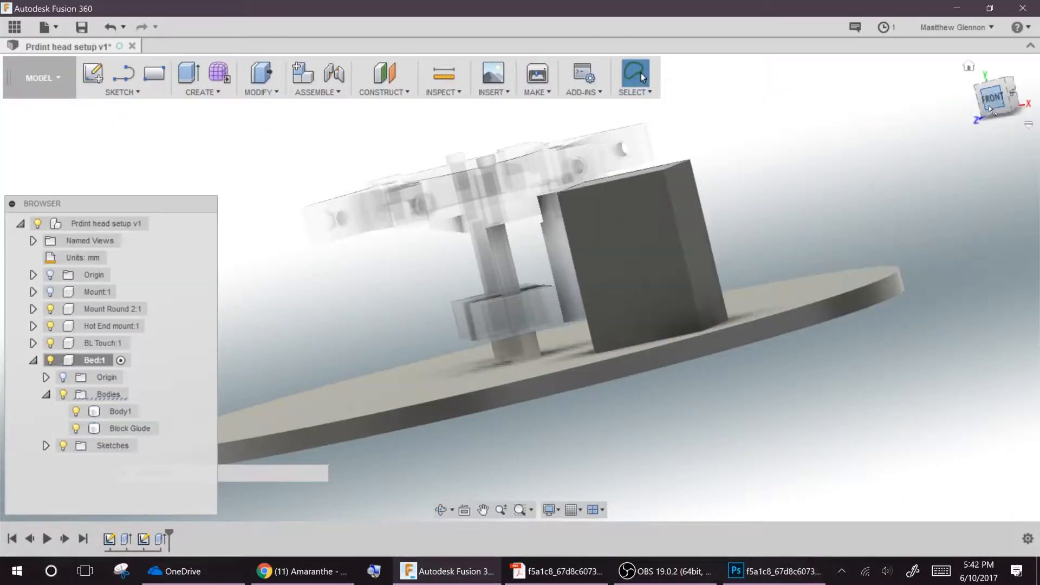
Move the guide block across the bed until it stands right beside the BLTouch sensor.
click(200, 92)
key(m)
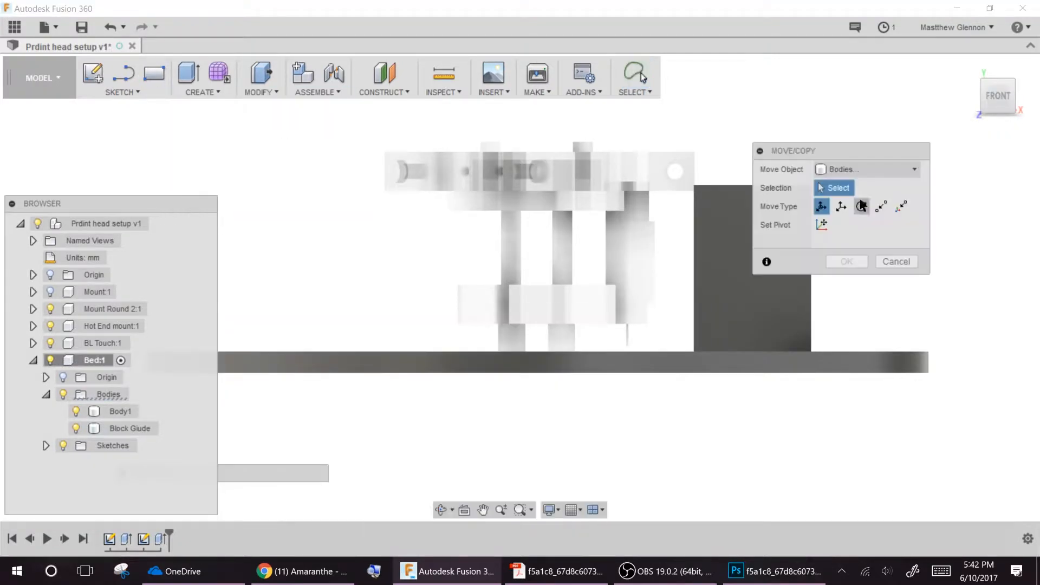
drag(758, 227, 639, 232)
shift+middle_drag(639, 233, 325, 241)
drag(308, 239, 374, 239)
shift+middle_drag(374, 239, 233, 217)
Hide the bed's disc body, the rounded mount and the hot end mount, and activate the BL Touch component.
click(76, 411)
click(50, 310)
click(50, 326)
click(137, 343)
Move both BL Touch bodies vertically to line the flange up with the top of the guide block.
shift+middle_drag(355, 360, 355, 265)
key(m)
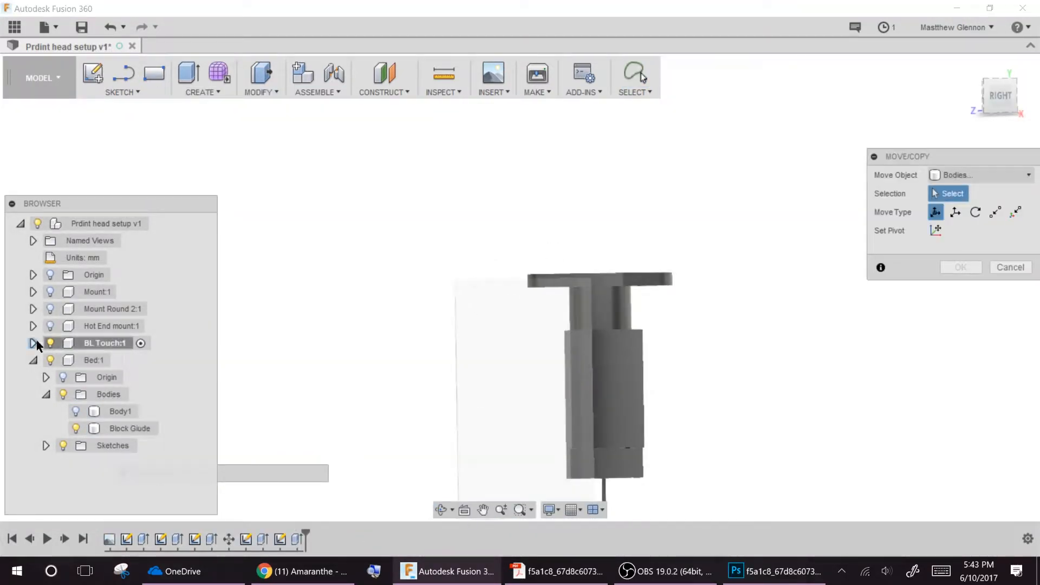
click(34, 343)
scroll(65, 346, down, 1)
click(111, 344)
click(109, 361)
shift+middle_drag(547, 336, 625, 372)
drag(678, 398, 679, 414)
shift+middle_drag(678, 415, 757, 295)
click(961, 396)
Hide the guide block and show the bed's disc body beneath the sensor.
click(76, 480)
click(76, 463)
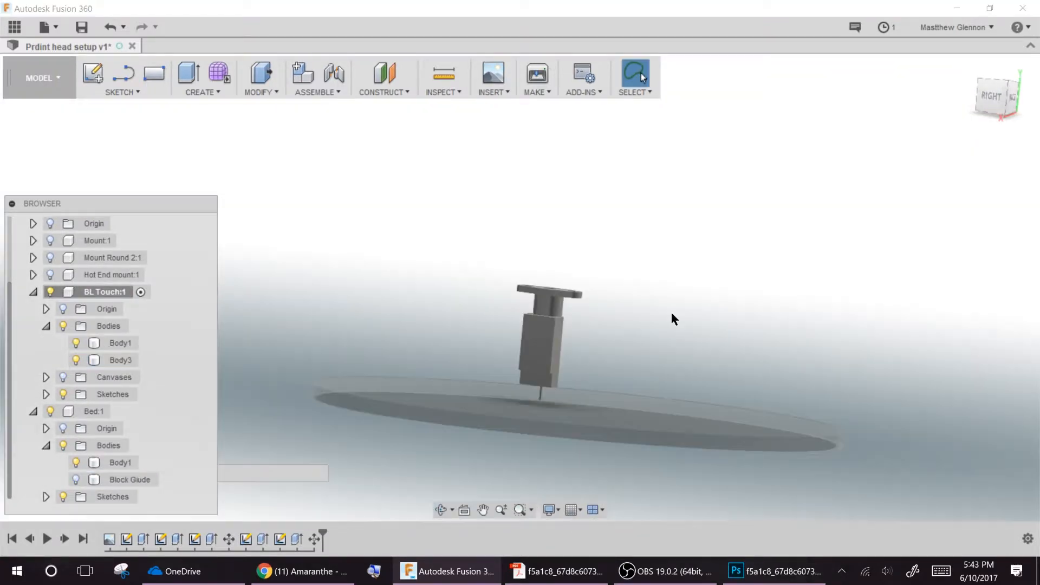
shift+middle_drag(673, 318, 379, 243)
click(977, 109)
shift+middle_drag(876, 295, 490, 295)
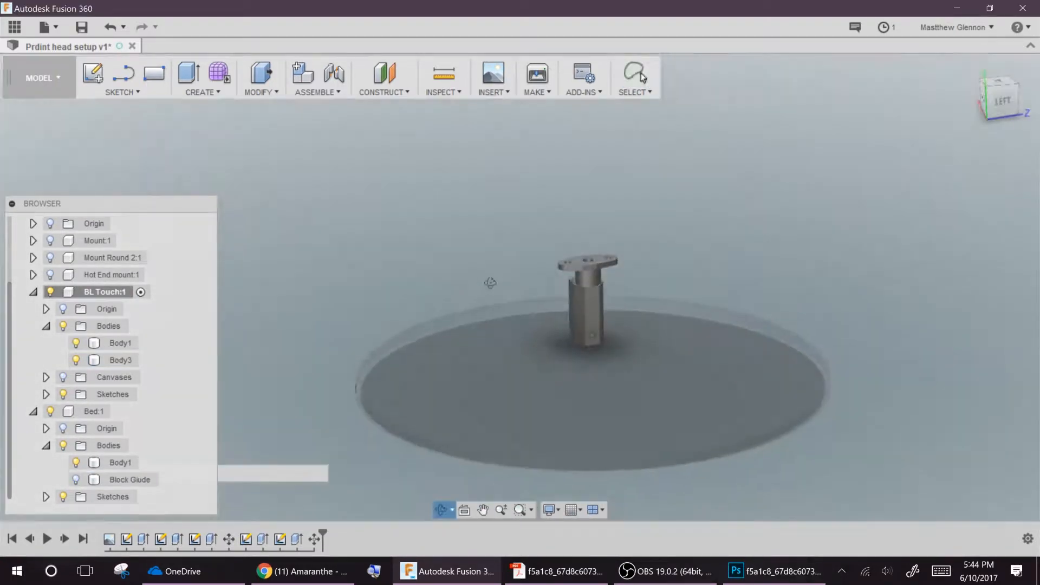
Show the rounded mount and the hot end mount around the sensor again.
click(33, 292)
click(51, 309)
click(51, 326)
scroll(430, 423, up, 4)
shift+middle_drag(430, 423, 522, 322)
scroll(404, 224, up, 4)
shift+middle_drag(404, 224, 401, 390)
scroll(401, 390, down, 4)
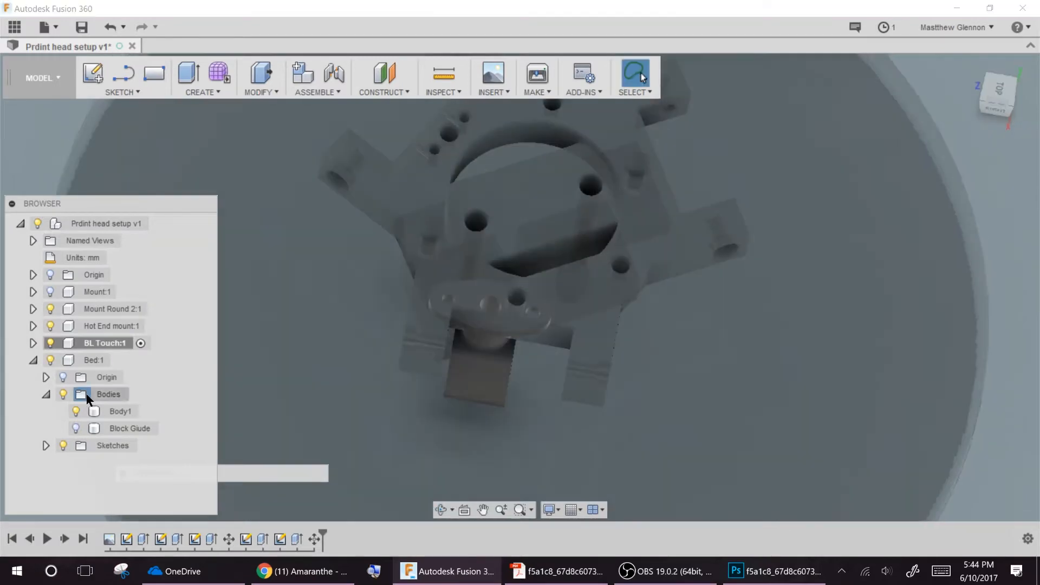
Move both BL Touch bodies in the top view to a new spot along the rounded mount's outer edge.
click(115, 397)
ctrl+click(119, 412)
key(m)
shift+middle_drag(576, 168, 534, 187)
click(998, 96)
scroll(552, 339, up, 3)
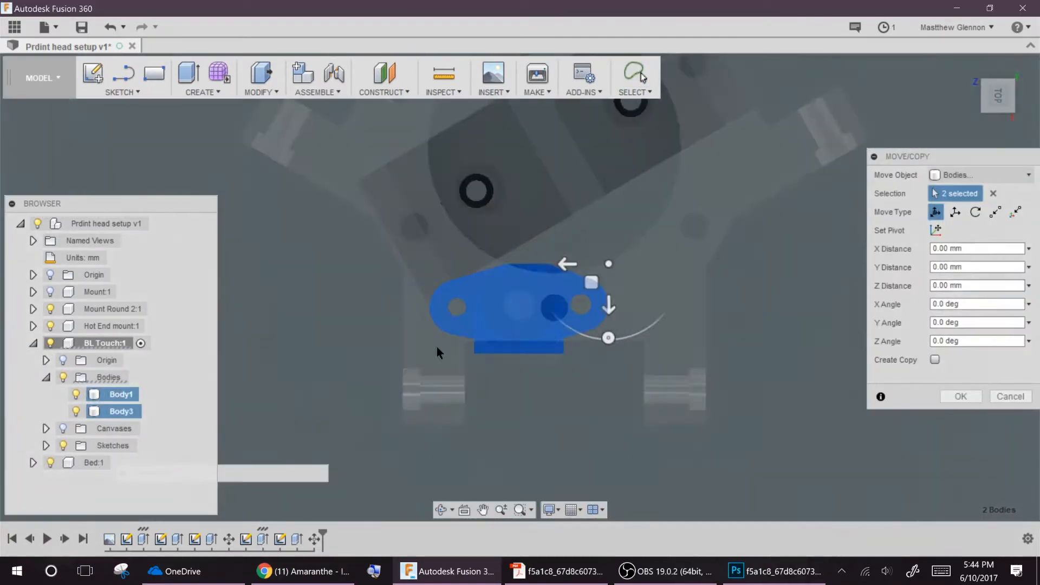
scroll(552, 339, down, 5)
drag(507, 301, 509, 321)
drag(462, 296, 376, 297)
drag(418, 337, 418, 193)
scroll(335, 258, down, 8)
drag(351, 330, 416, 292)
scroll(346, 257, up, 10)
drag(538, 250, 406, 200)
Examine the repositioned sensor's fit against the mounts and the bed from several sides.
middle_drag(237, 320, 388, 298)
scroll(384, 262, down, 5)
click(971, 82)
scroll(452, 298, up, 5)
scroll(388, 298, down, 5)
shift+middle_drag(580, 285, 487, 241)
scroll(460, 274, up, 5)
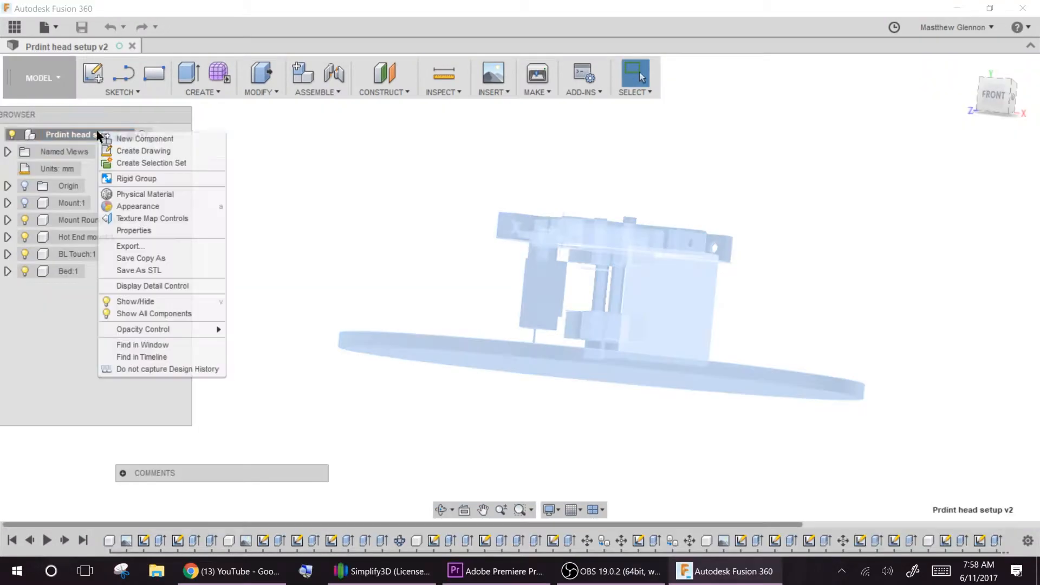
Create a new component named BLTouch Mount.
double_click(73, 290)
scroll(492, 271, up, 5)
shift+middle_drag(390, 234, 471, 303)
scroll(379, 260, down, 3)
Move the BL Touch component about -3.2 mm along X and 5.6 mm along Z in the top view.
click(115, 254)
click(261, 92)
click(271, 318)
scroll(520, 319, down, 3)
click(997, 89)
scroll(433, 342, up, 3)
drag(431, 331, 417, 352)
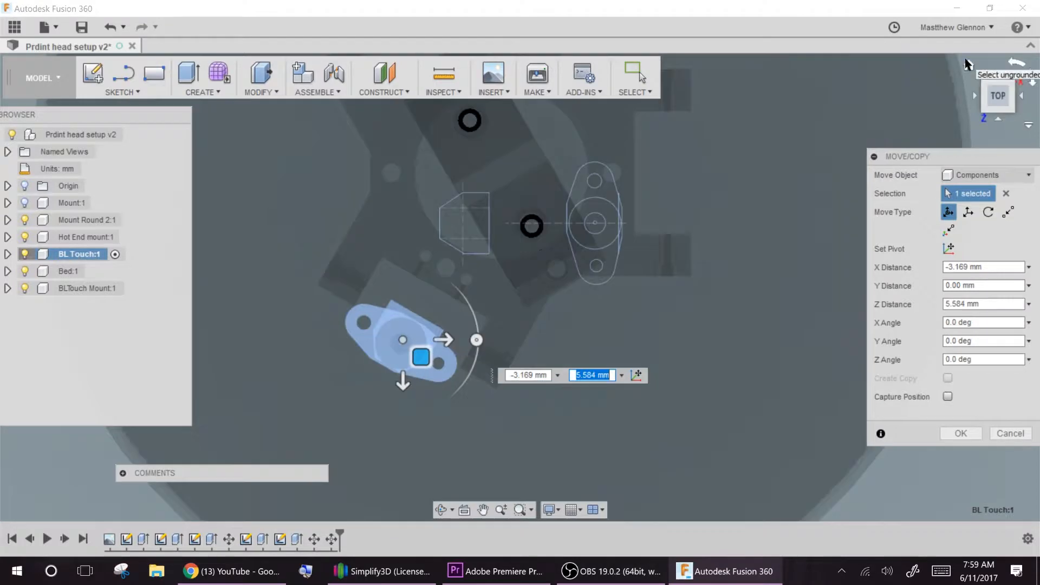
shift+middle_drag(417, 356, 433, 374)
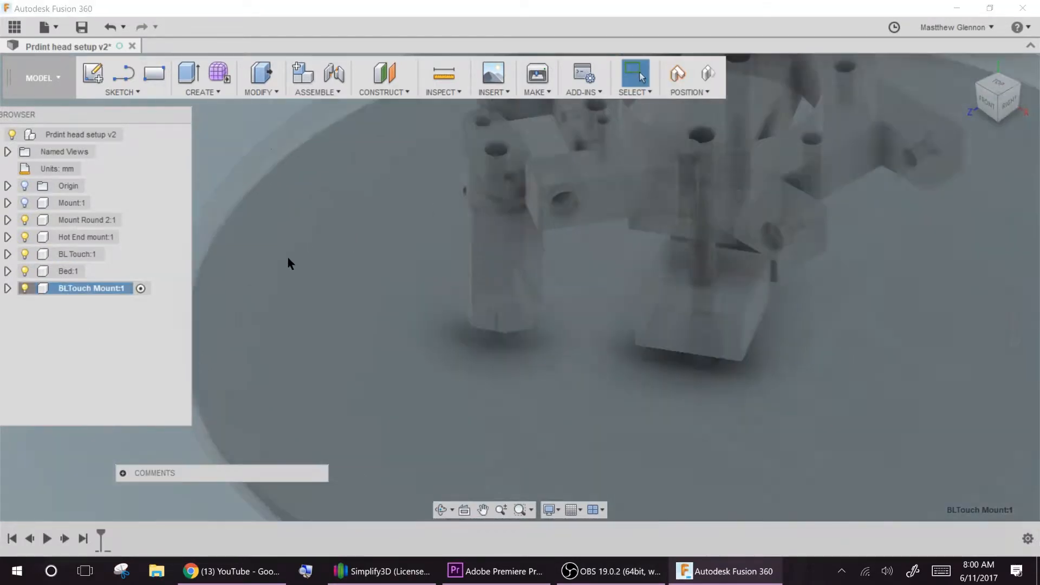
Sketch a rectangle on the rounded mount's flat side face with the two holes, hiding the sensor and both mounts.
mouse_move(290, 263)
shift+middle_down()
mouse_move(482, 265)
mouse_move(547, 314)
shift+middle_up()
click(720, 325)
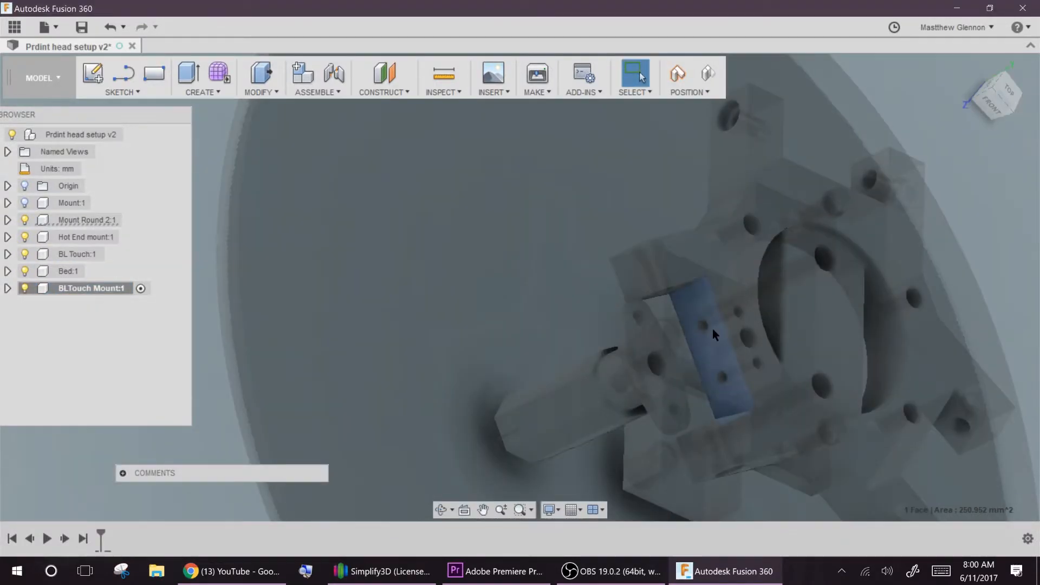
shift+middle_drag(720, 325, 666, 308)
scroll(666, 308, up, 3)
click(92, 73)
click(599, 306)
click(25, 254)
click(25, 236)
click(25, 220)
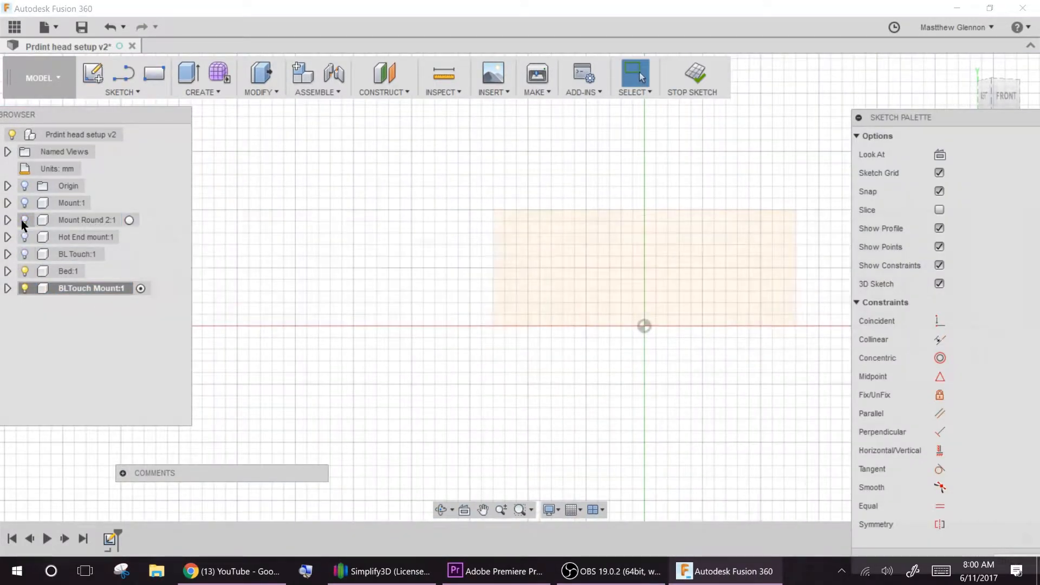
key(r)
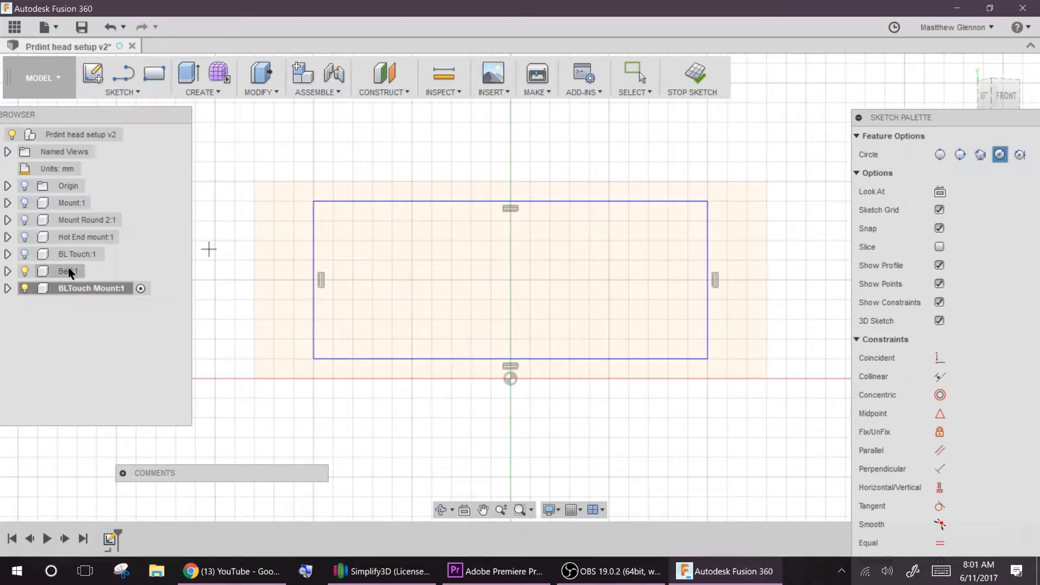
Show the rounded mount component again with its bodies folder hidden.
click(25, 220)
click(8, 220)
click(37, 254)
click(20, 288)
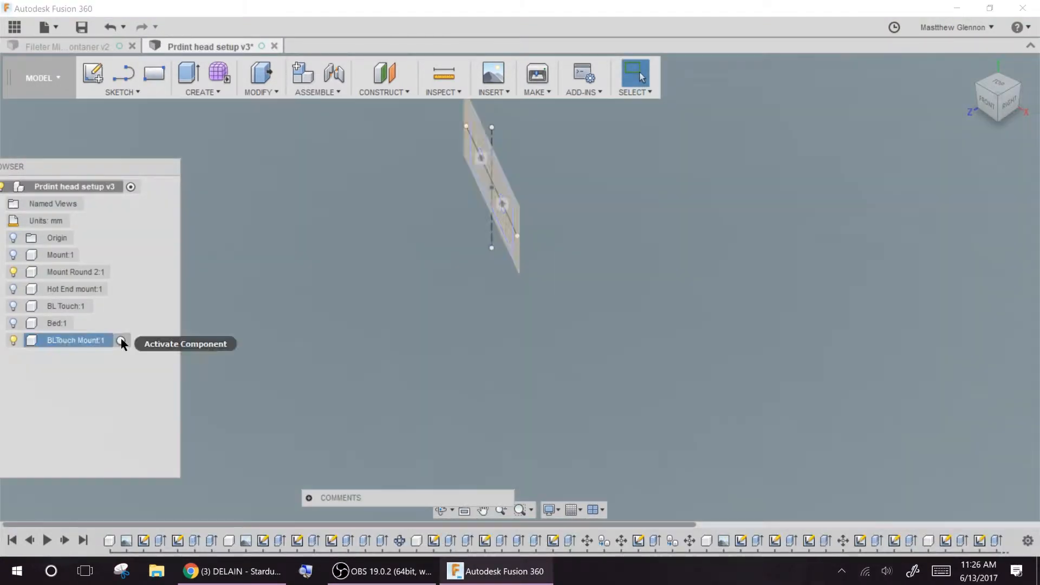
Activate the BLTouch Mount component and extrude its rectangular sketch profile 5 mm.
click(129, 340)
key(e)
click(477, 175)
text(5)
key(Return)
shift+middle_drag(415, 314, 510, 324)
Show and activate the BL Touch component and make the rounded mount's bodies visible again.
click(13, 306)
click(103, 306)
scroll(249, 329, down, 3)
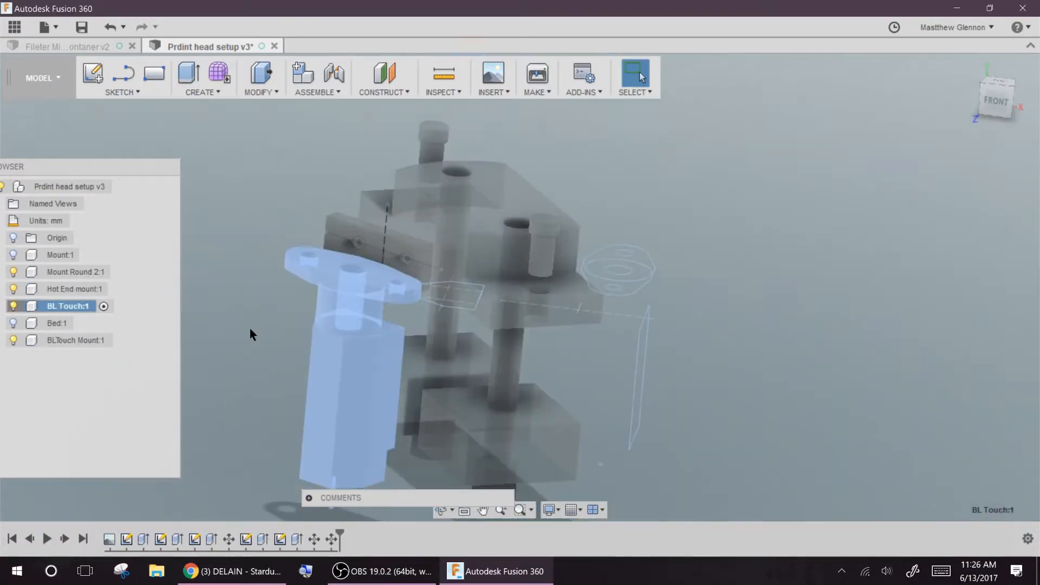
drag(62, 166, 101, 155)
click(35, 260)
click(52, 295)
scroll(265, 142, down, 2)
click(35, 261)
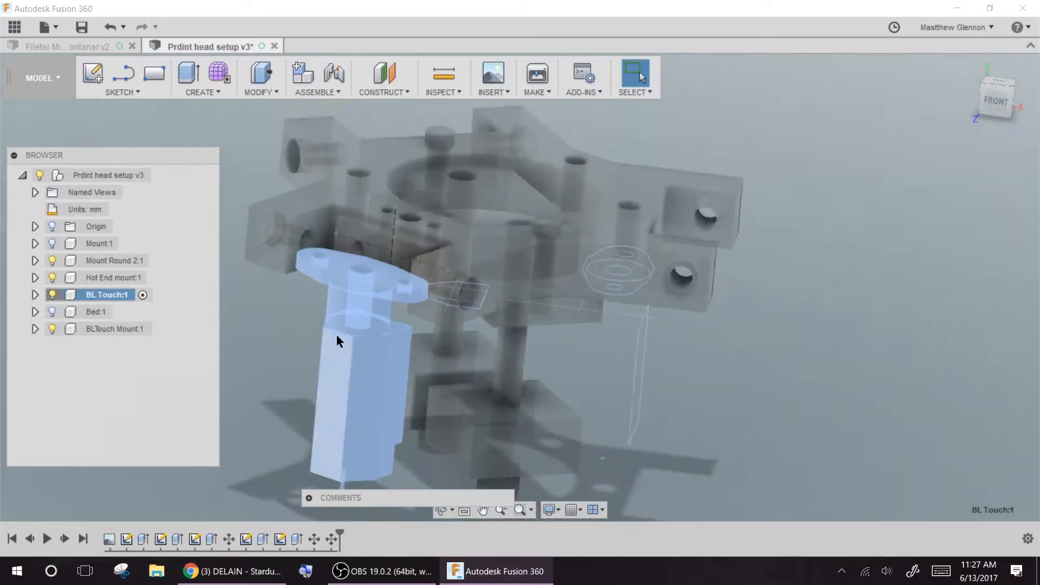
Try to place the BL Touch component crosswise to the mounting plate, about -2.8 mm in X and -1.4 mm in Z.
click(997, 81)
scroll(352, 412, up, 3)
middle_drag(352, 411, 447, 216)
key(m)
drag(478, 344, 479, 388)
drag(519, 343, 480, 343)
drag(515, 343, 441, 327)
shift+middle_drag(351, 369, 305, 333)
click(998, 94)
drag(537, 322, 537, 298)
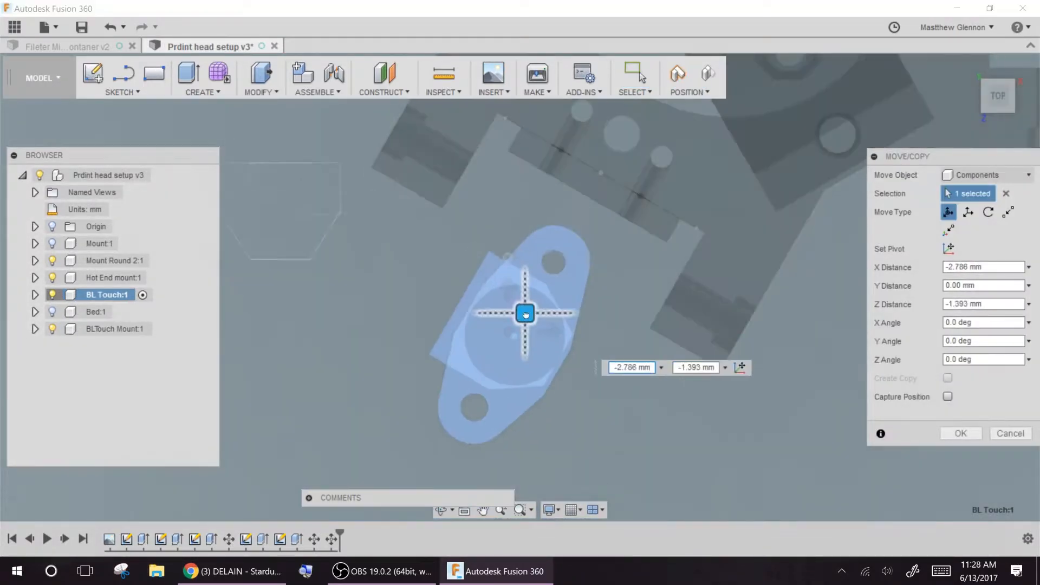
key(Return)
shift+middle_drag(534, 211, 339, 287)
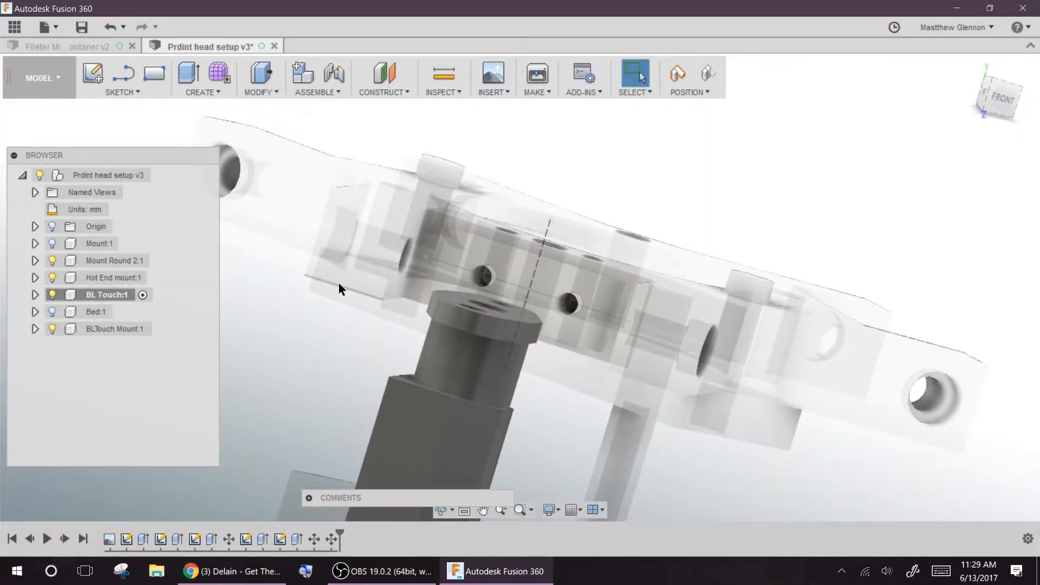
Edit Sketch1 of the BLTouch Mount component and extrude the narrow strip profile along the plate's upper edge.
click(159, 329)
click(36, 329)
click(47, 380)
double_click(96, 397)
drag(433, 283, 433, 274)
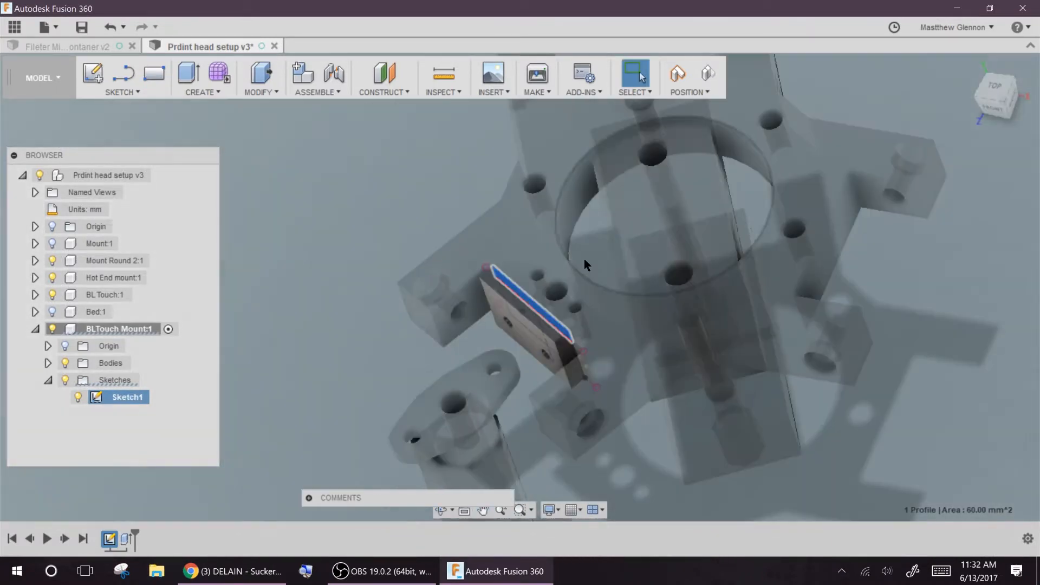
key(e)
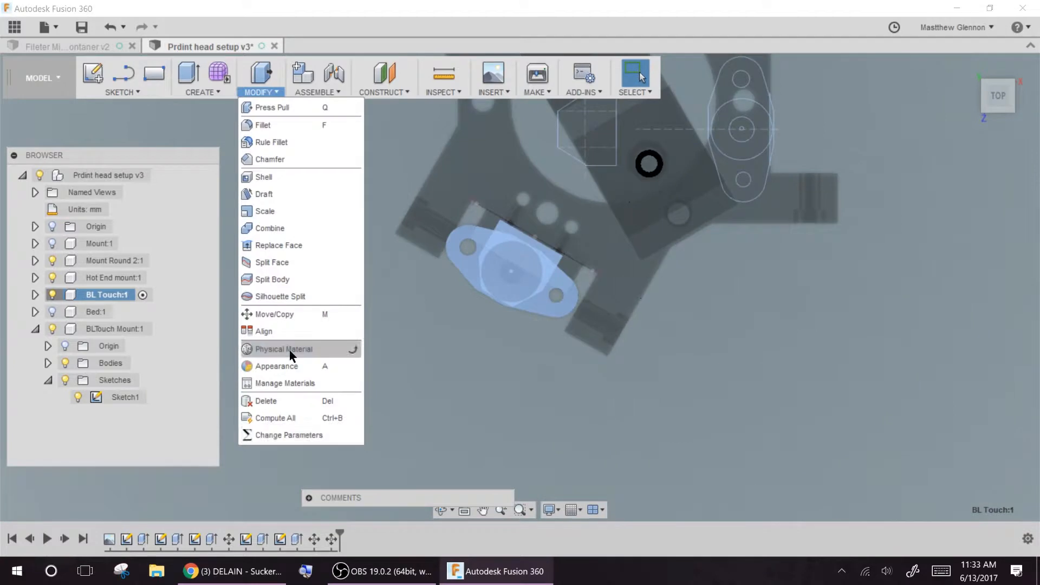
Rotate the BL Touch component 90° about Y, place it in front of the mounting plate and capture its position.
click(304, 344)
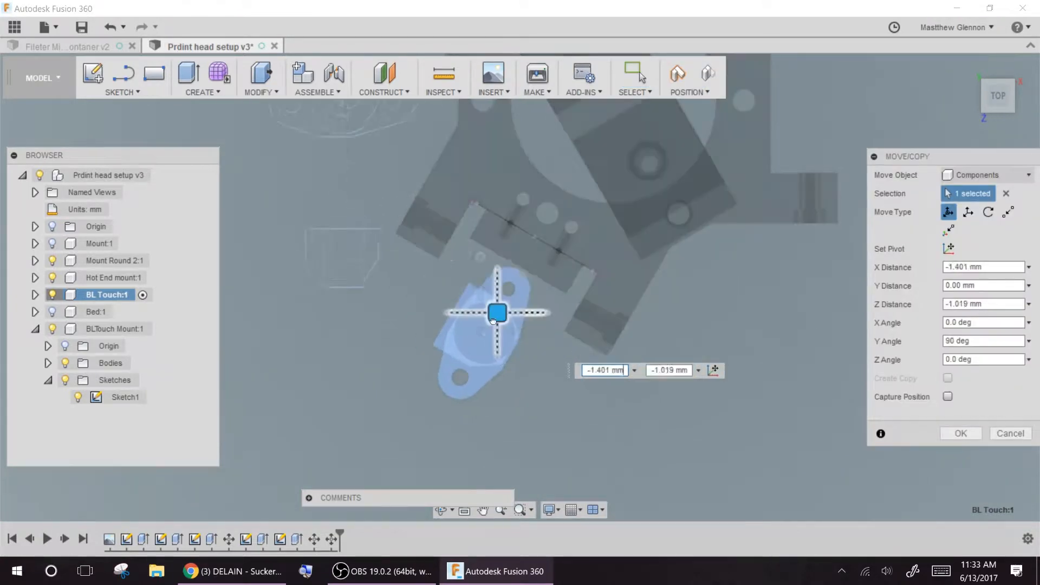
click(960, 433)
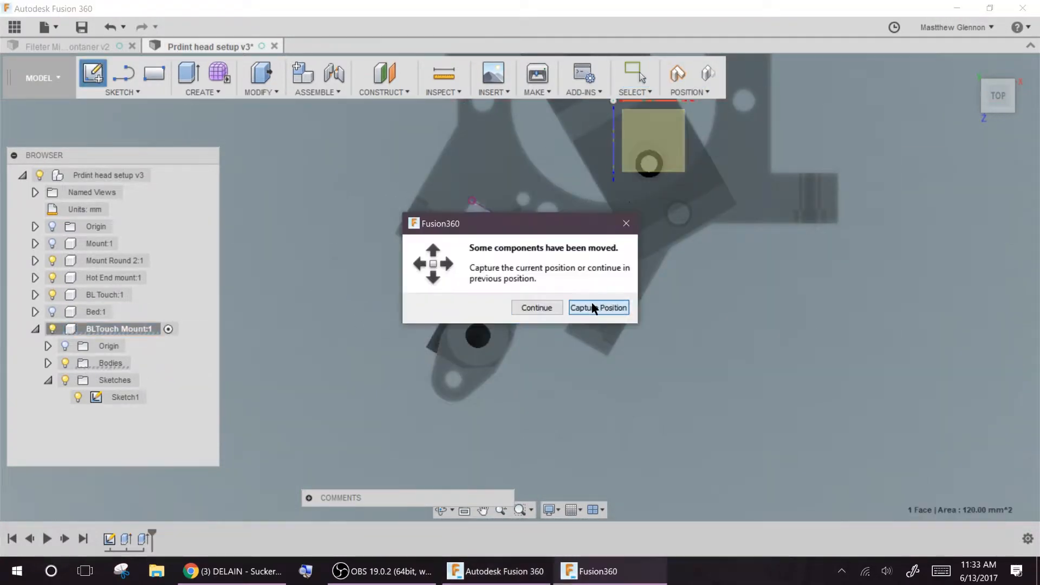
click(594, 307)
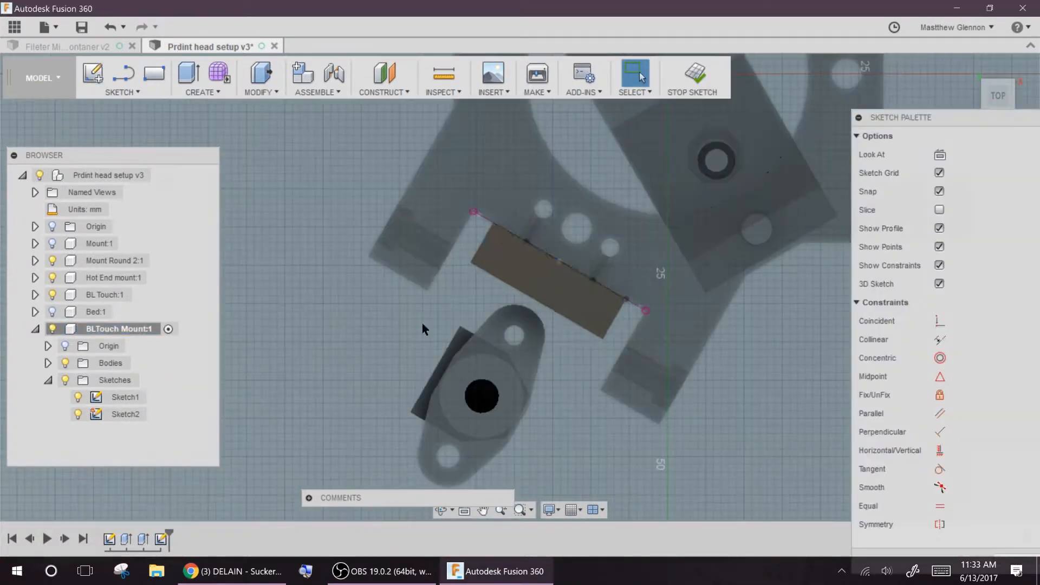
Sketch a bracket outline from the plate's outer corners to the sensor flange's rounded far end, with a circle at the sensor's centre.
click(603, 339)
middle_drag(324, 332, 302, 213)
click(421, 344)
key(Delete)
click(122, 92)
click(201, 176)
click(396, 329)
click(447, 359)
scroll(484, 245, up, 3)
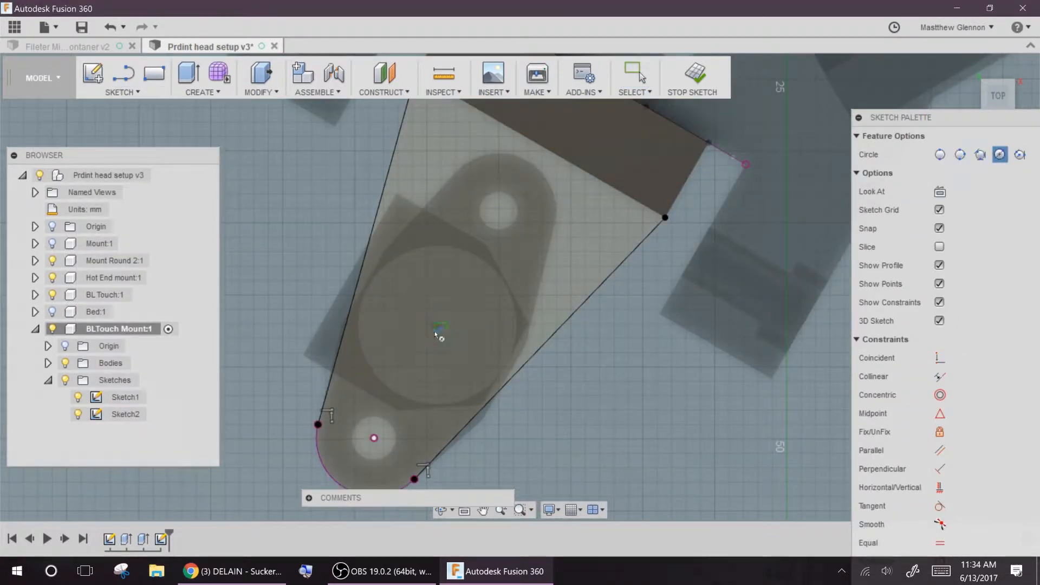
key(Escape)
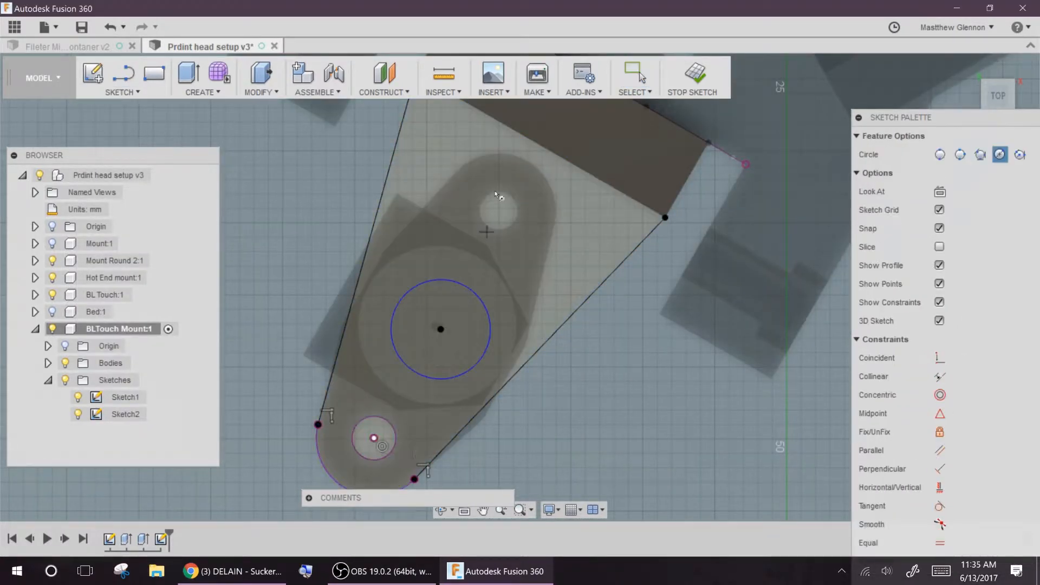
Sketch a circle on the sensor flange's second screw hole and a circle around the round sensor body, offset 2 mm inward.
key(Escape)
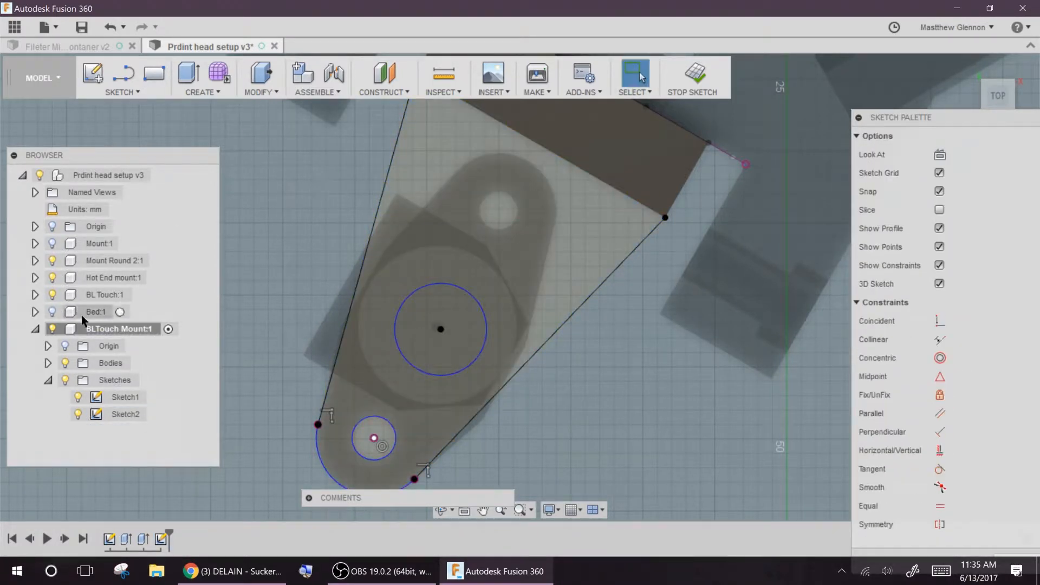
click(35, 295)
click(65, 294)
click(48, 329)
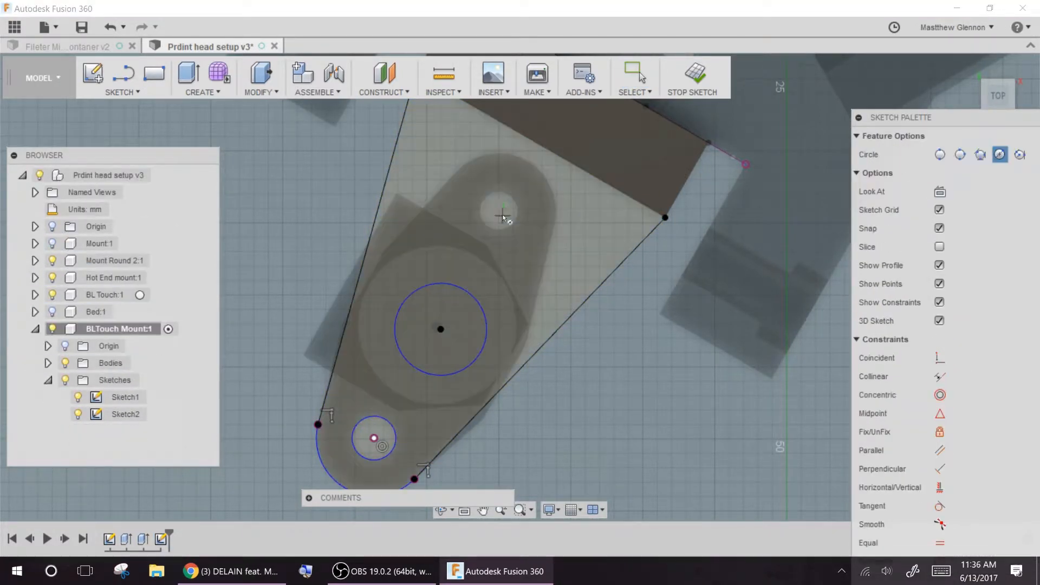
click(122, 92)
click(233, 179)
key(c)
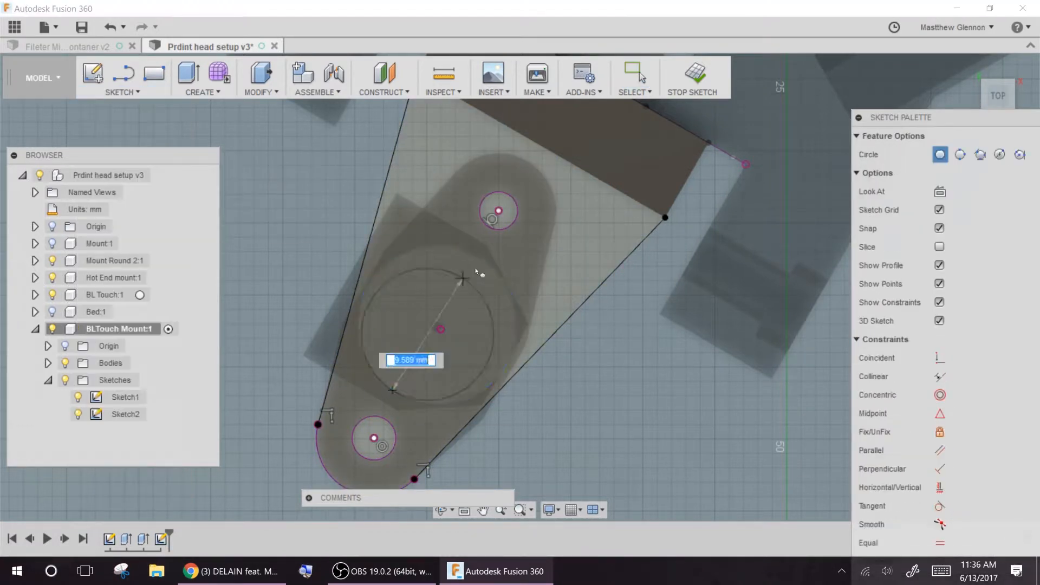
key(o)
drag(413, 400, 421, 370)
key(Return)
Extrude the bracket outline together with the ring around the sensor opening 3 mm, leaving the inner opening and screw holes open.
click(444, 265)
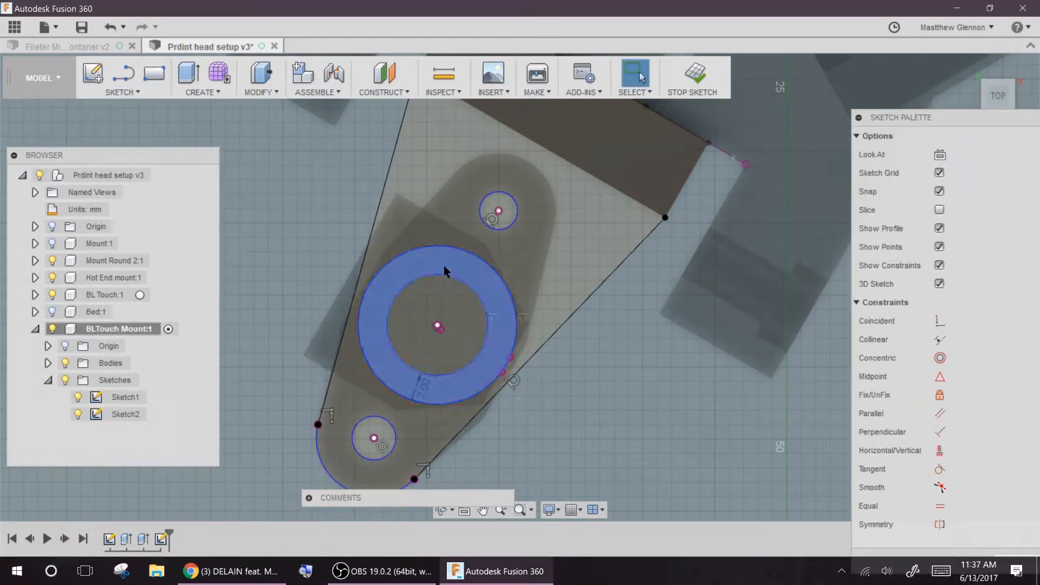
ctrl+click(557, 303)
key(e)
shift+middle_drag(557, 303, 497, 359)
text(3)
key(Return)
shift+middle_drag(592, 366, 438, 351)
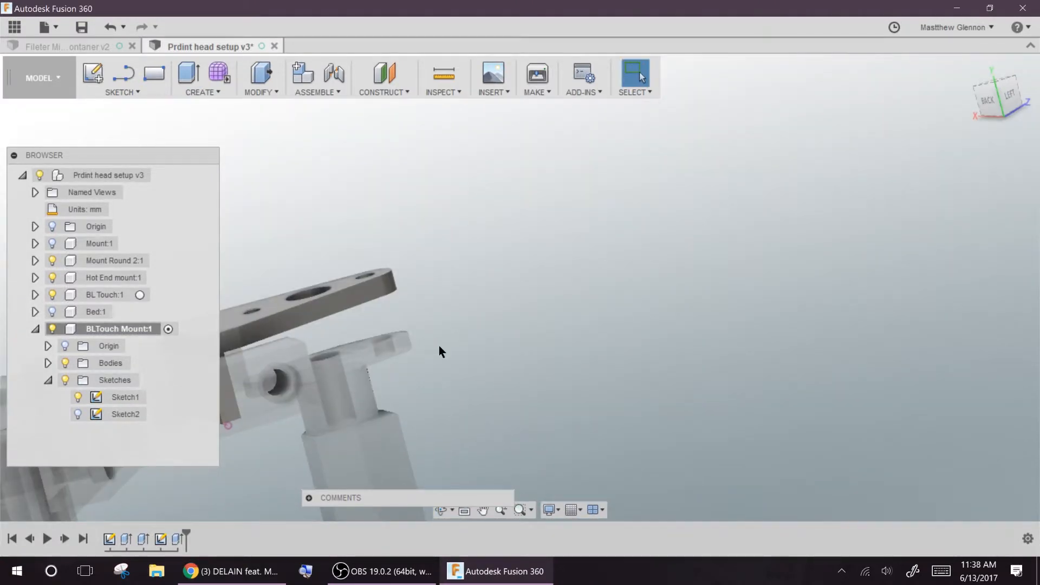
Move the upper and lower faces of the bracket plate -2 mm in Z.
shift+middle_drag(525, 275, 477, 347)
click(417, 292)
shift+middle_drag(417, 293, 422, 346)
ctrl+click(428, 346)
shift+middle_drag(339, 255, 272, 314)
key(f)
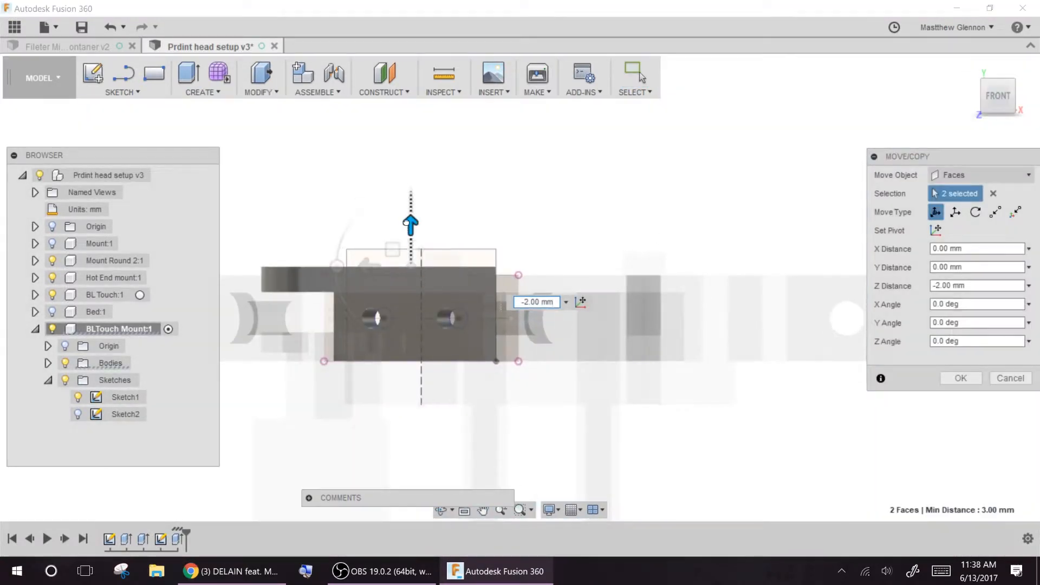
key(Return)
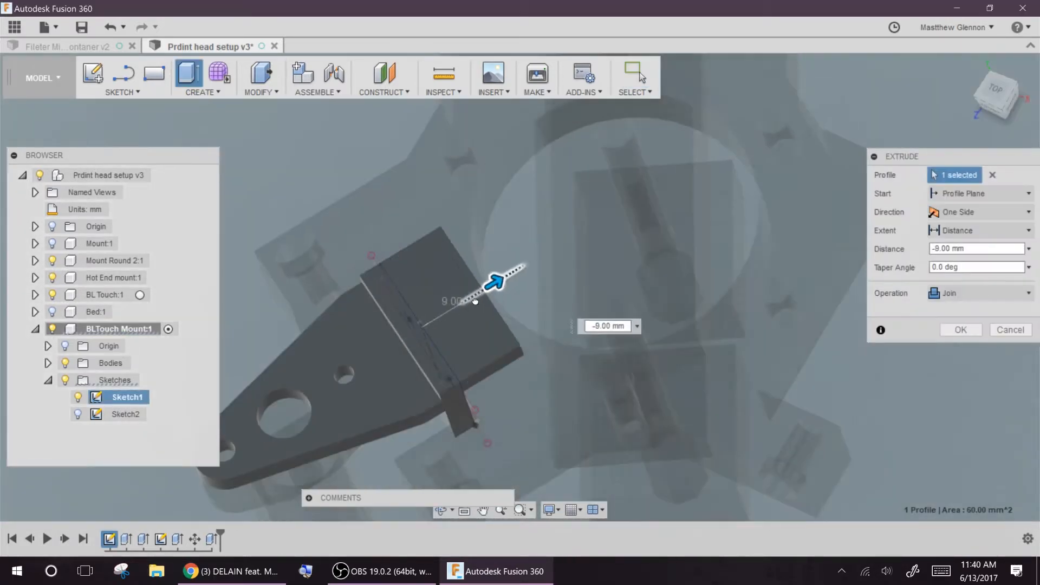
Extrude the Sketch1 strip profile -9 mm as a join, and pick a profile for a new-body extrusion between two faces.
click(961, 330)
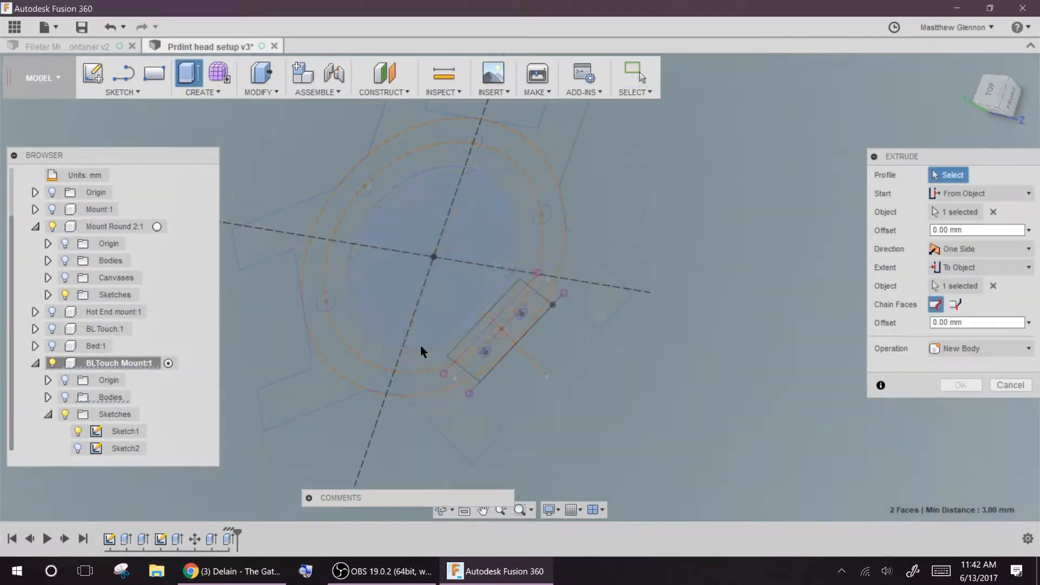
click(505, 323)
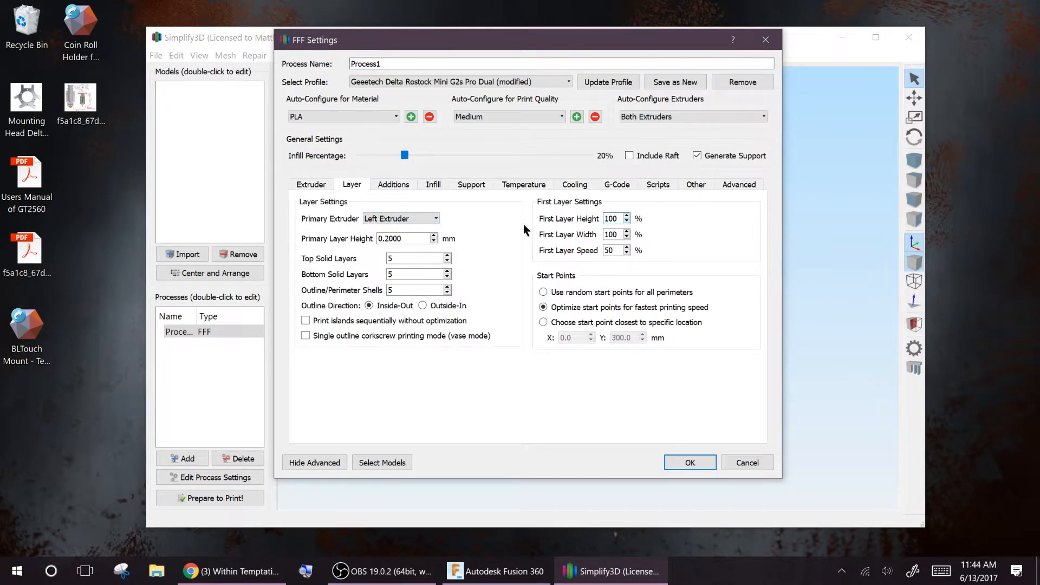
Review the layer, skirt and temperature settings of the print process Process1.
click(351, 185)
click(393, 185)
click(482, 219)
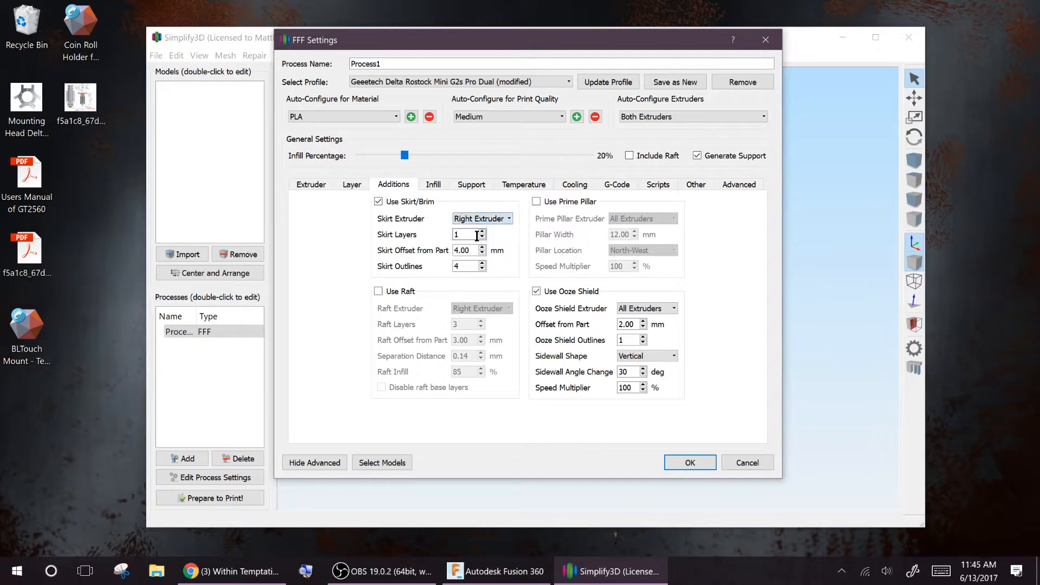
click(520, 187)
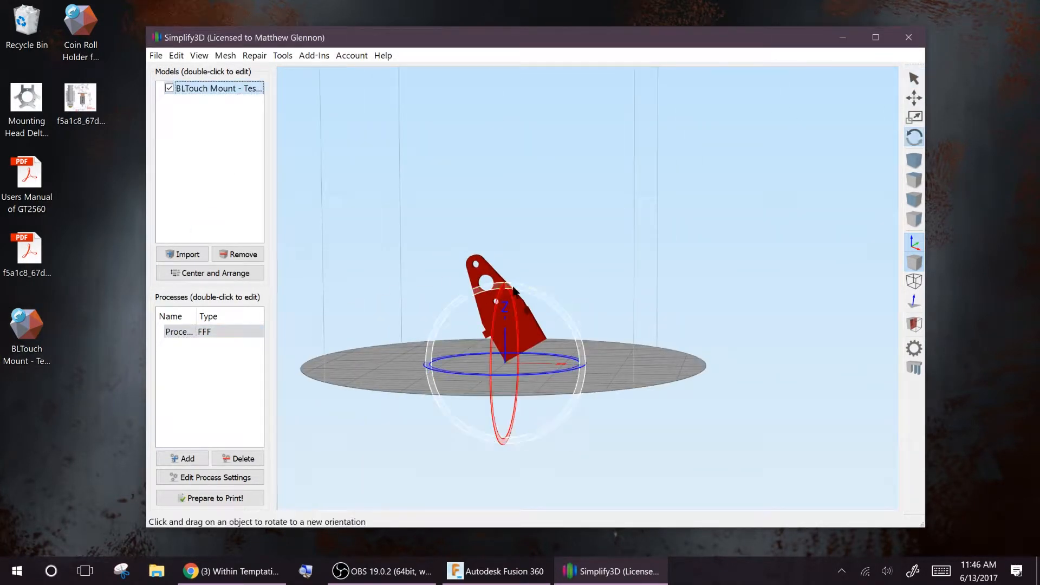
Rotate the BLTouch Mount model to lay it flat on the print bed.
click(911, 200)
drag(797, 270, 570, 272)
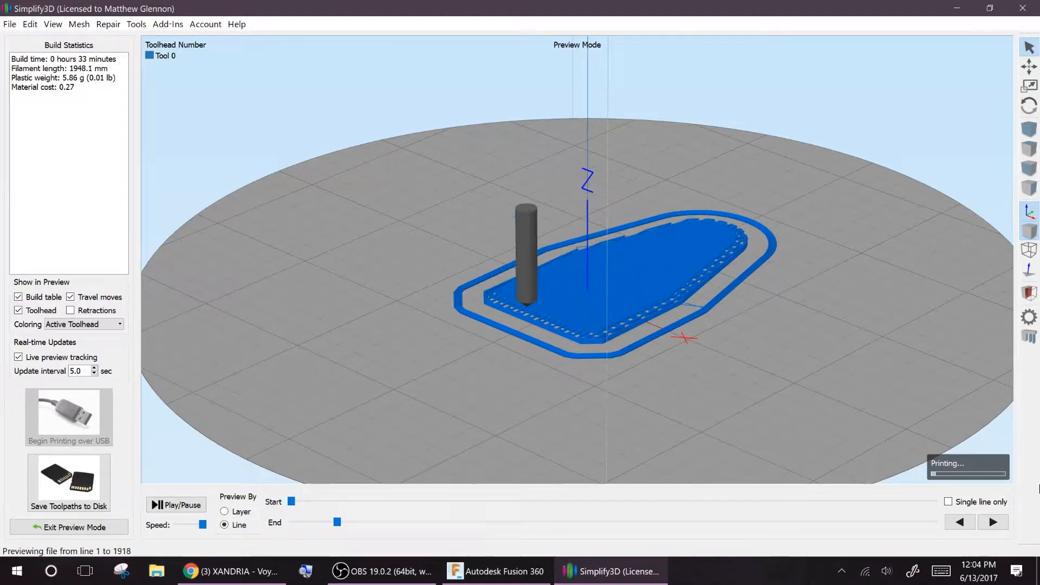
key(XF86AudioMute)
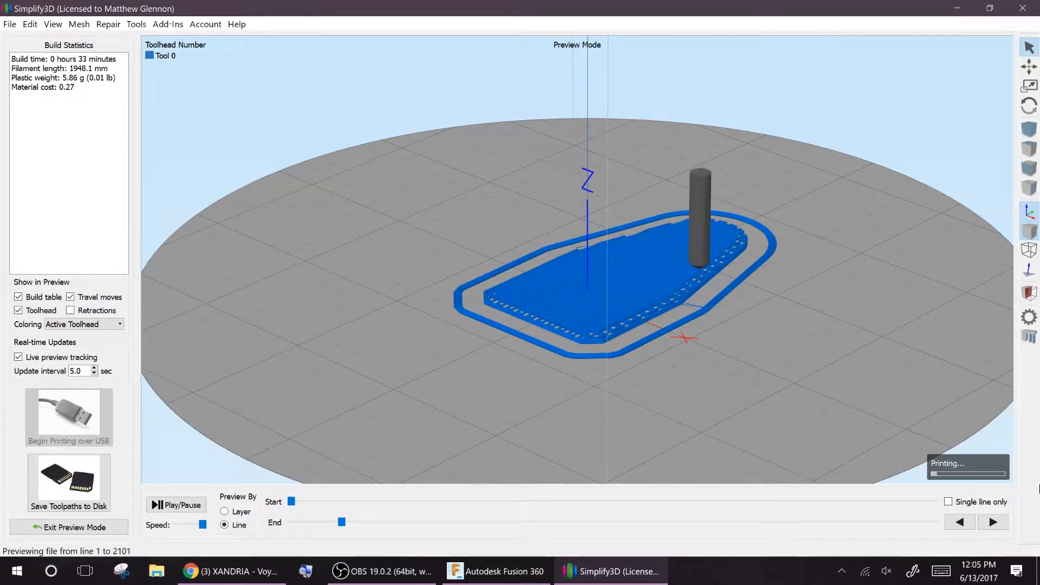
key(XF86AudioMute)
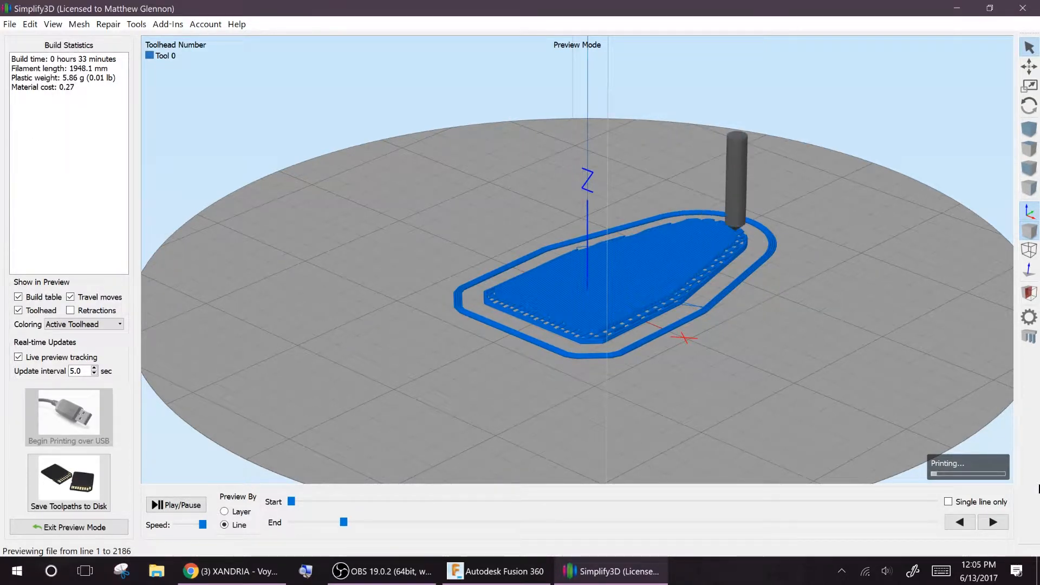